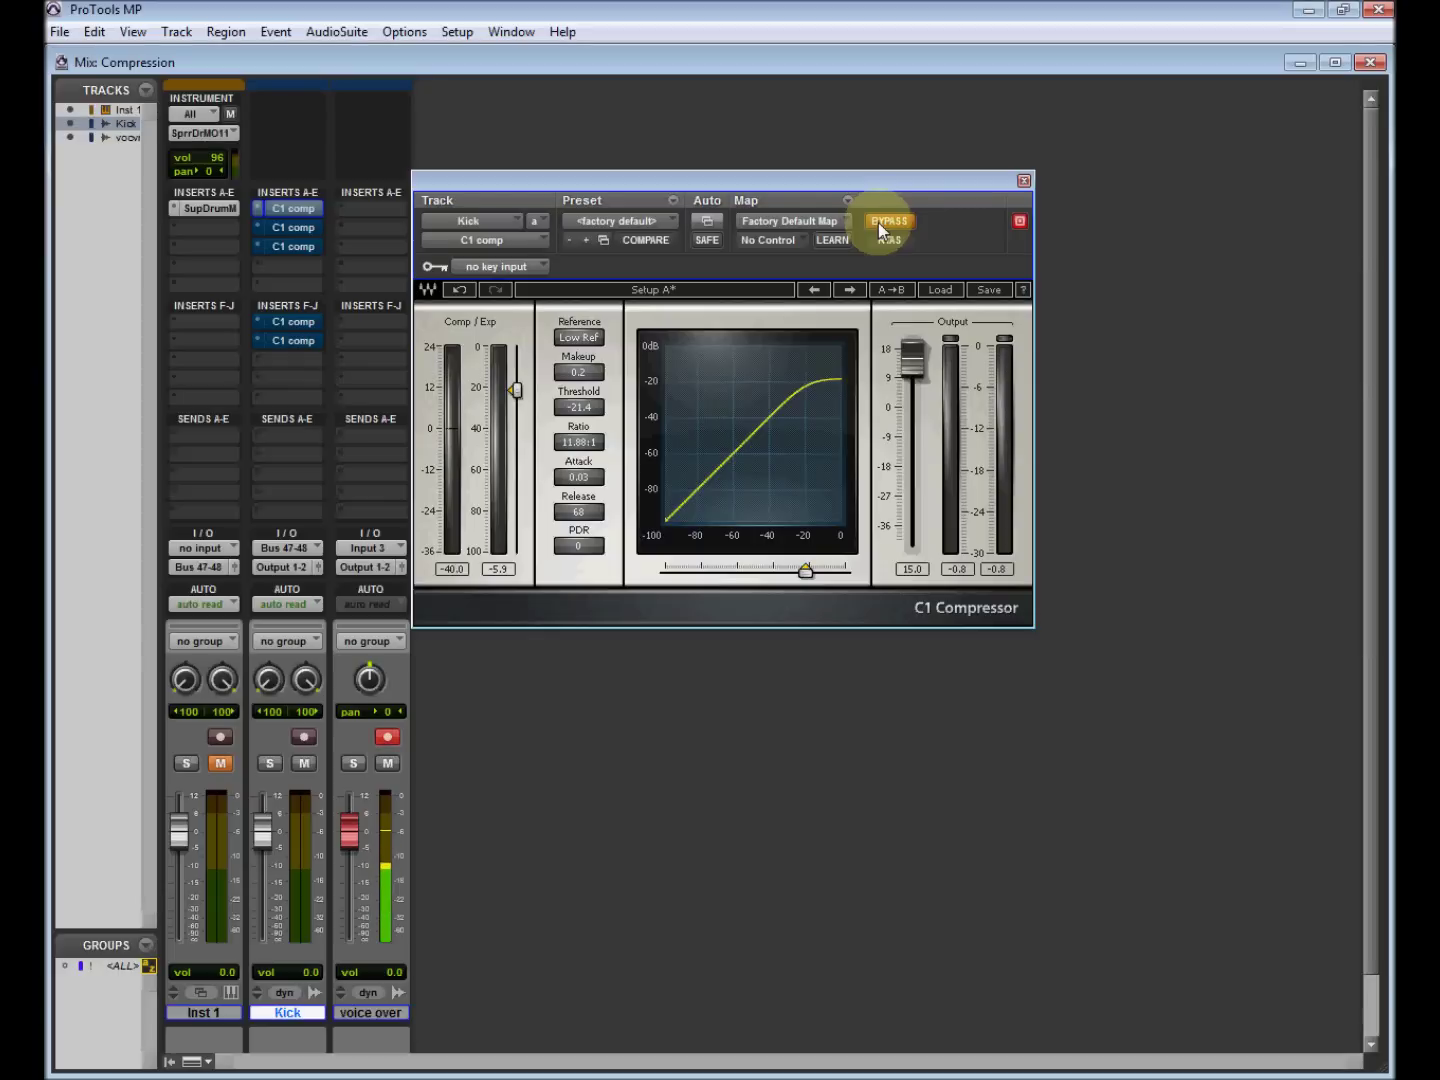
mouse_move(896, 188)
mouse_down()
mouse_move(921, 160)
mouse_move(896, 196)
mouse_up()
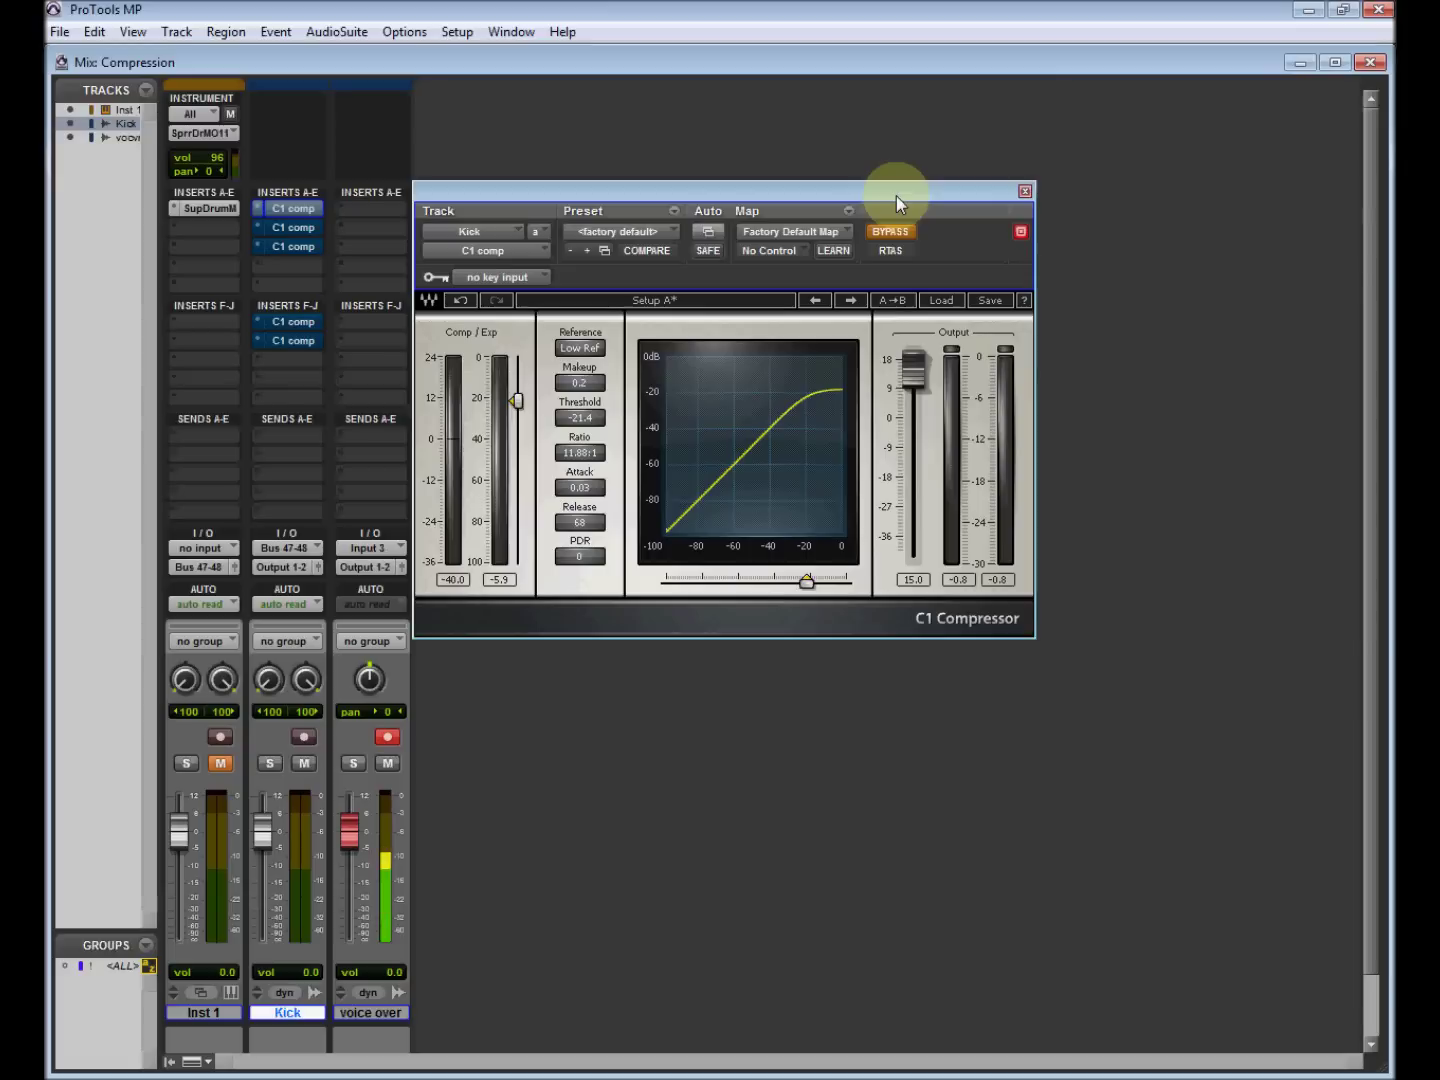
drag(896, 196, 895, 184)
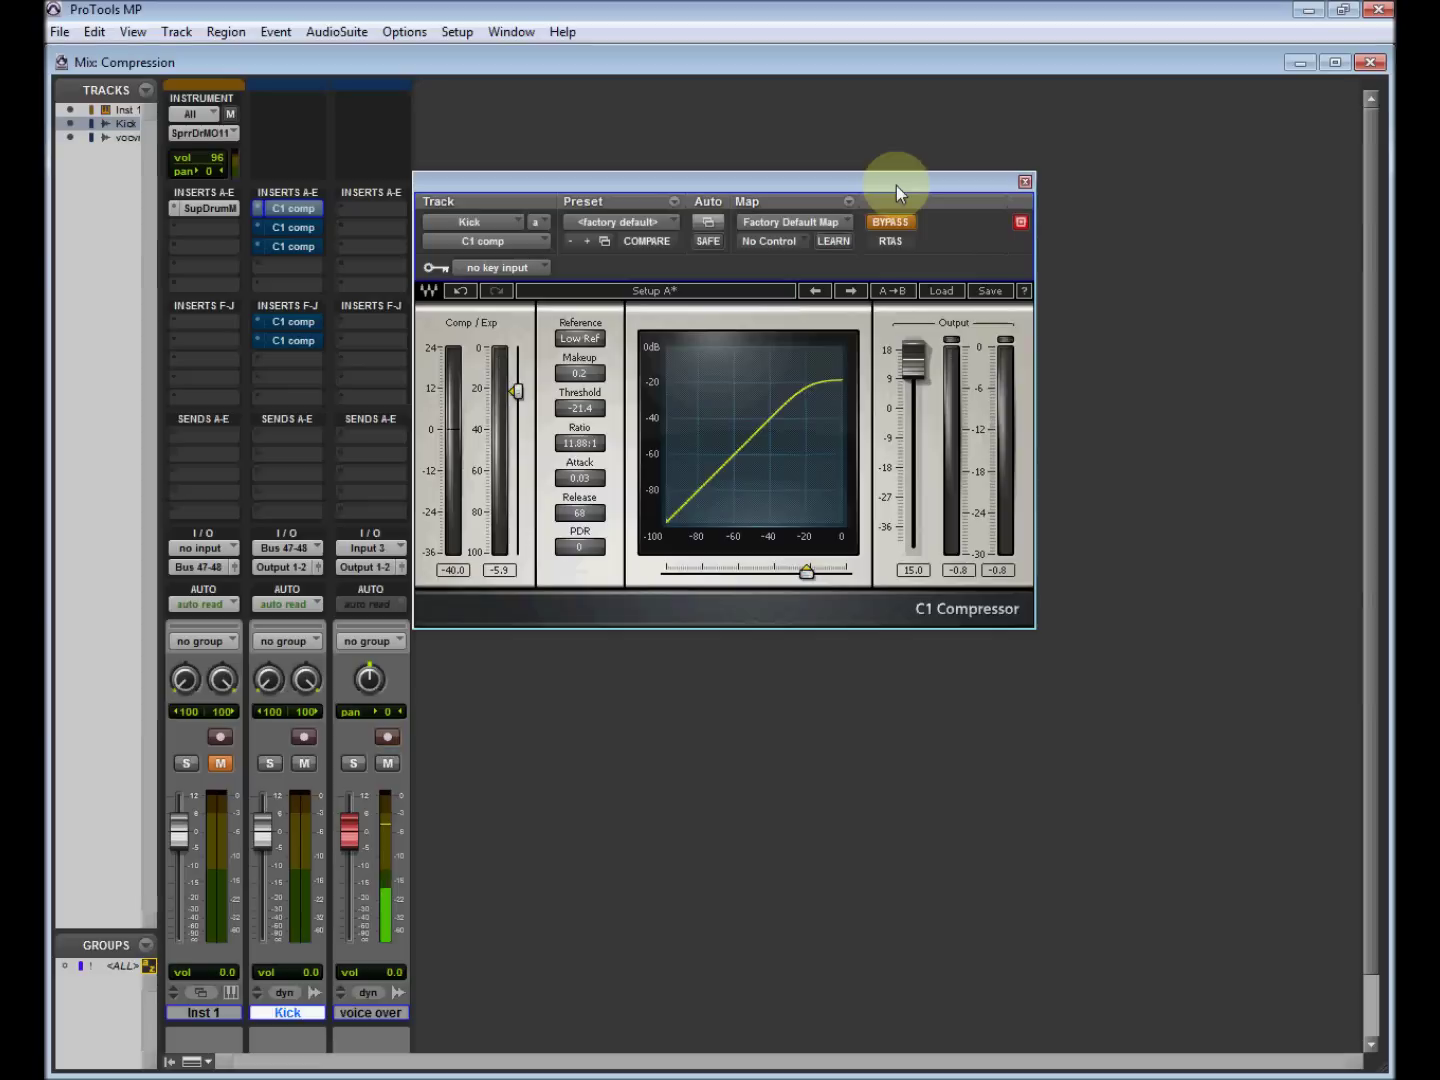
click(283, 210)
click(285, 208)
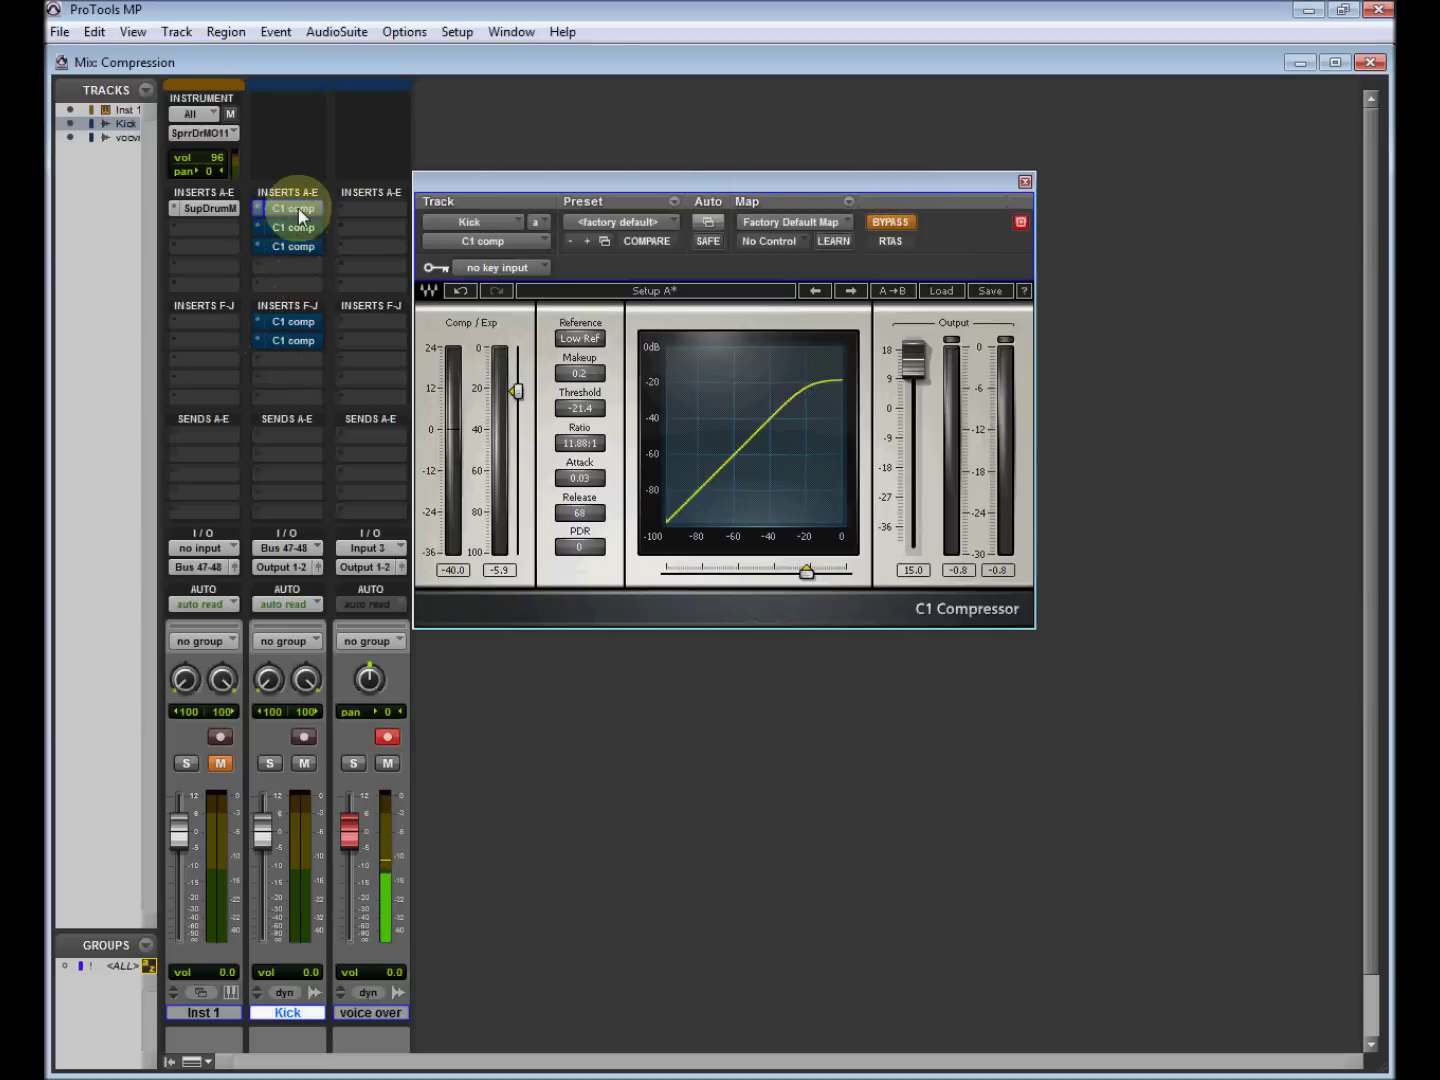
drag(299, 239, 299, 206)
click(312, 206)
drag(511, 174, 516, 177)
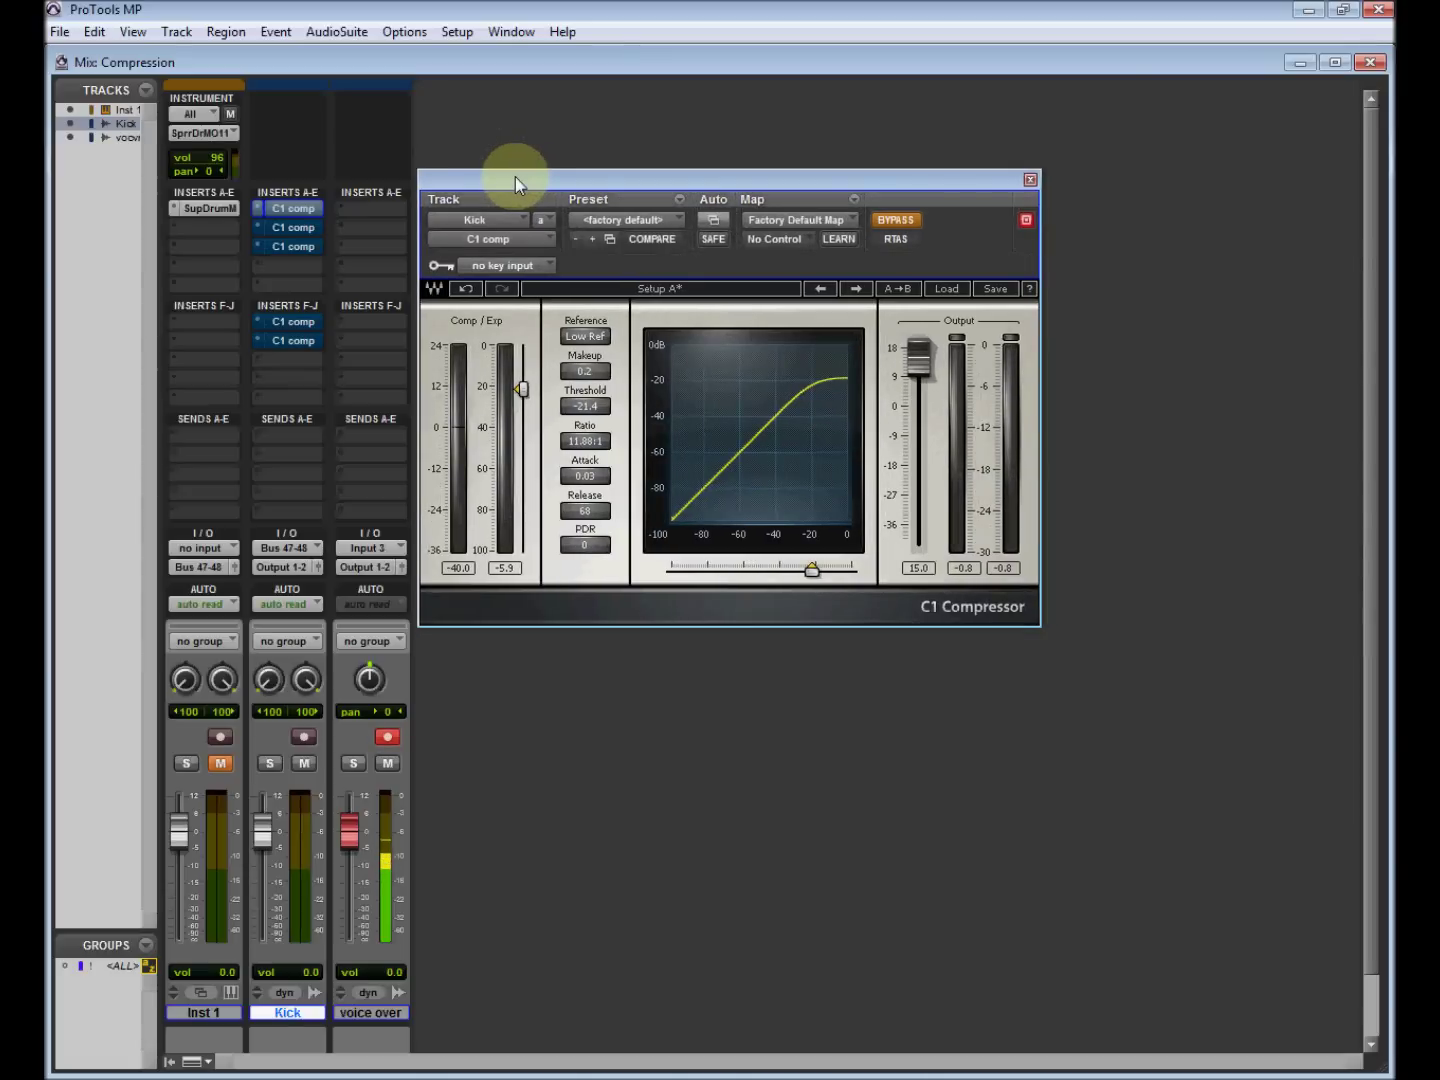
drag(515, 177, 528, 169)
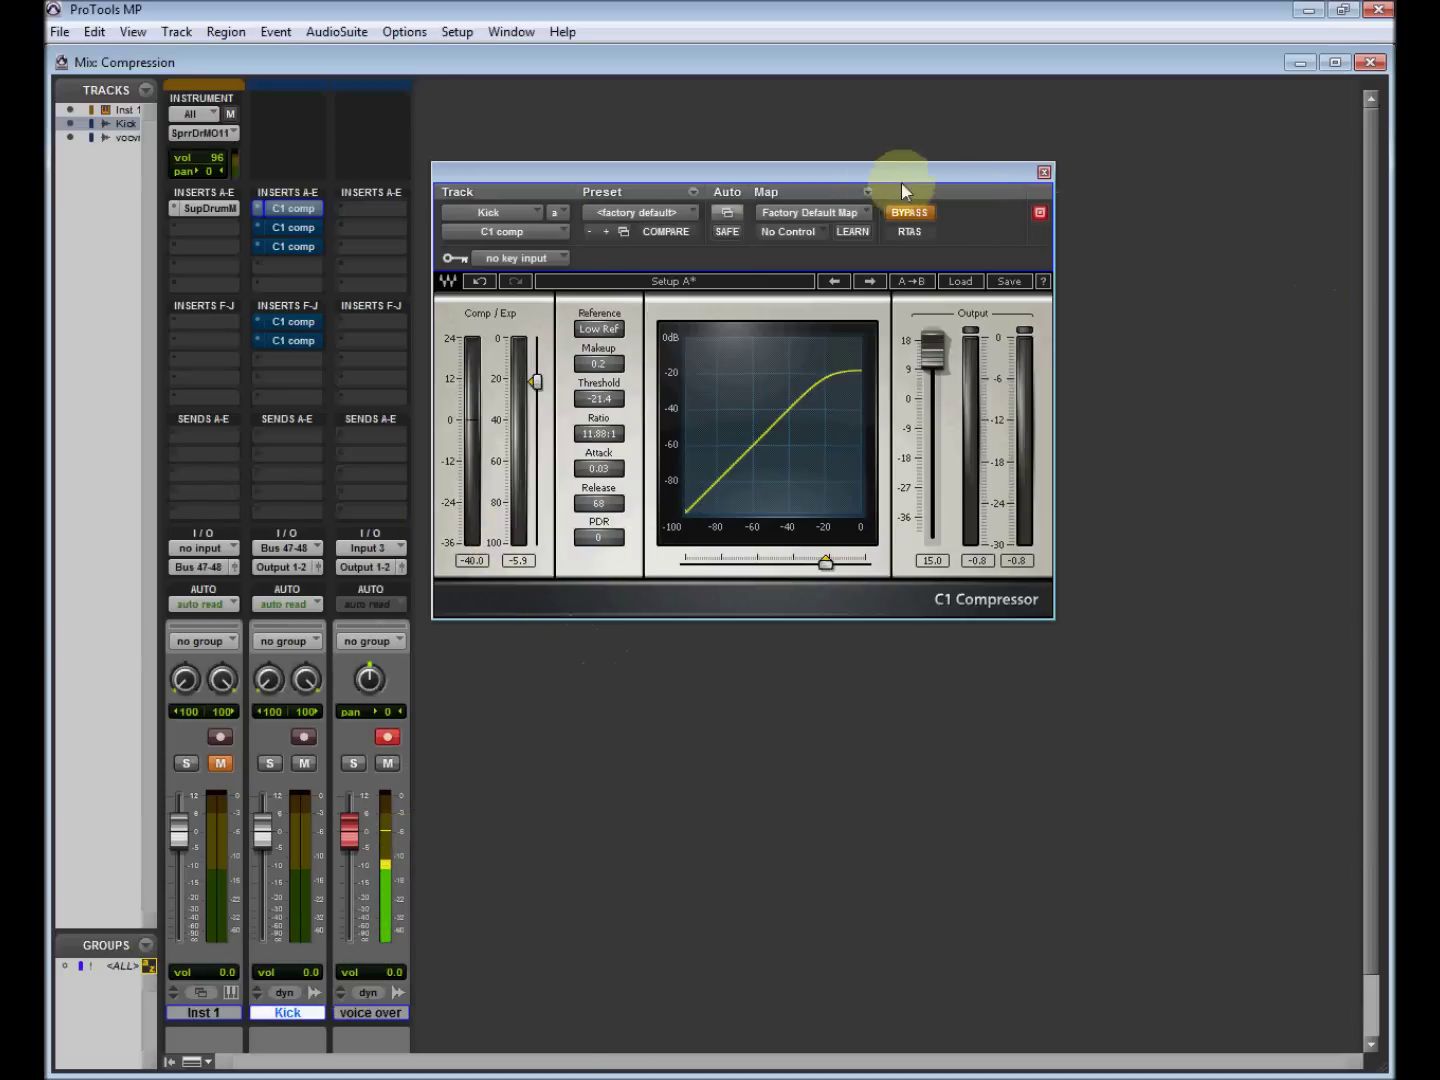
drag(874, 170, 887, 174)
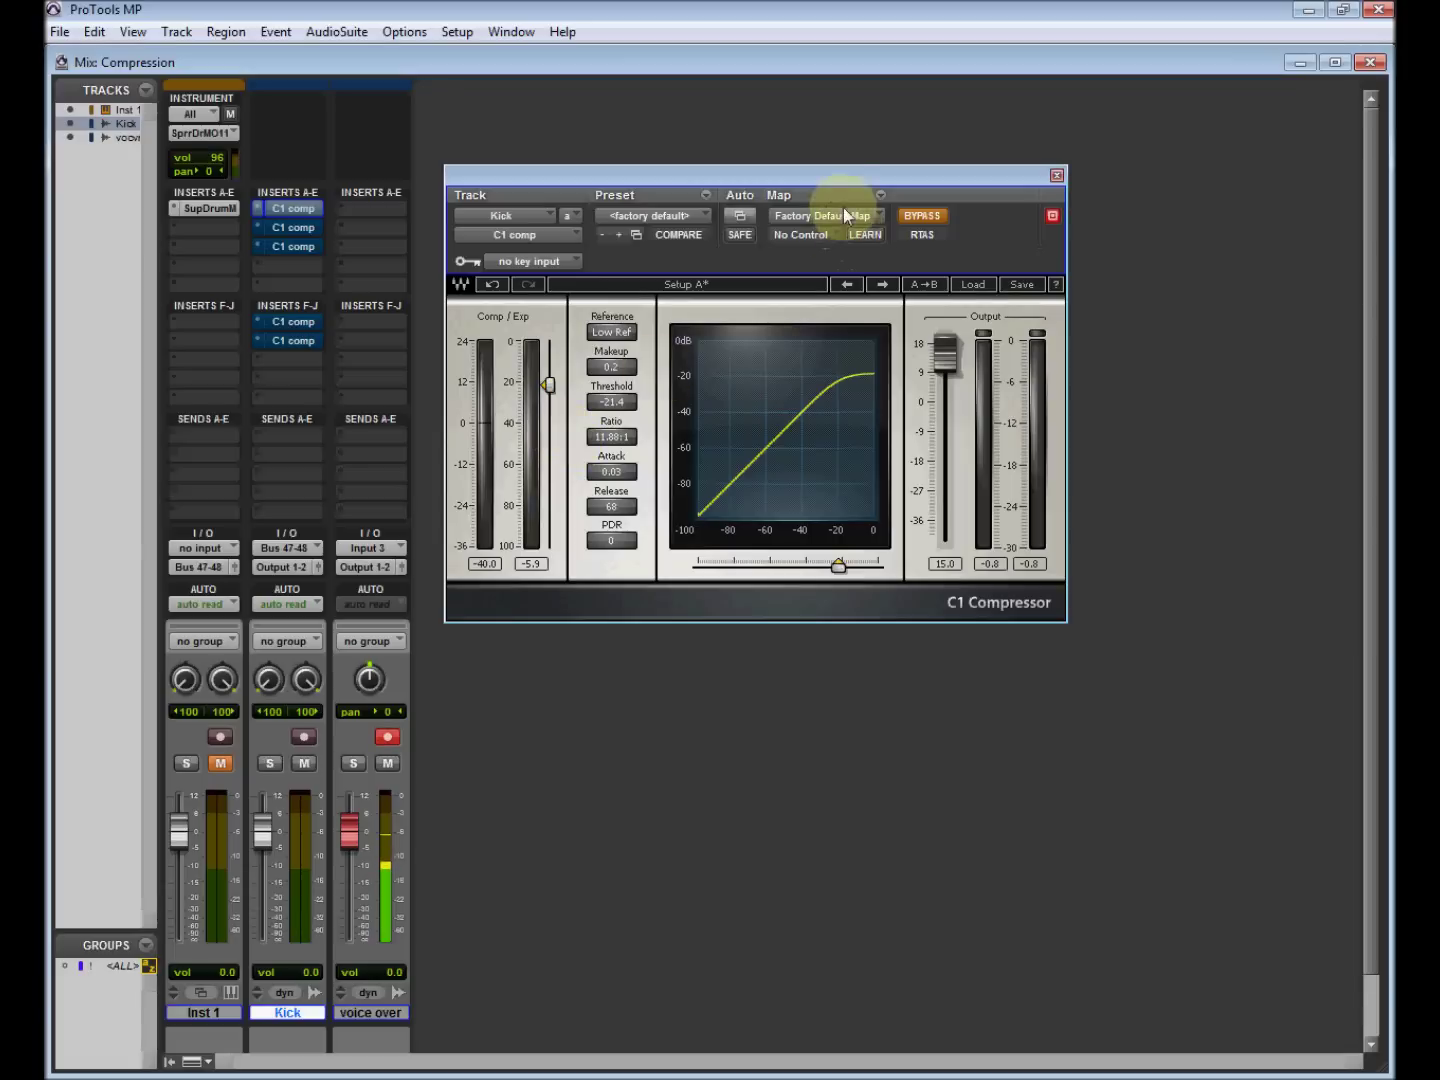
drag(843, 175, 820, 184)
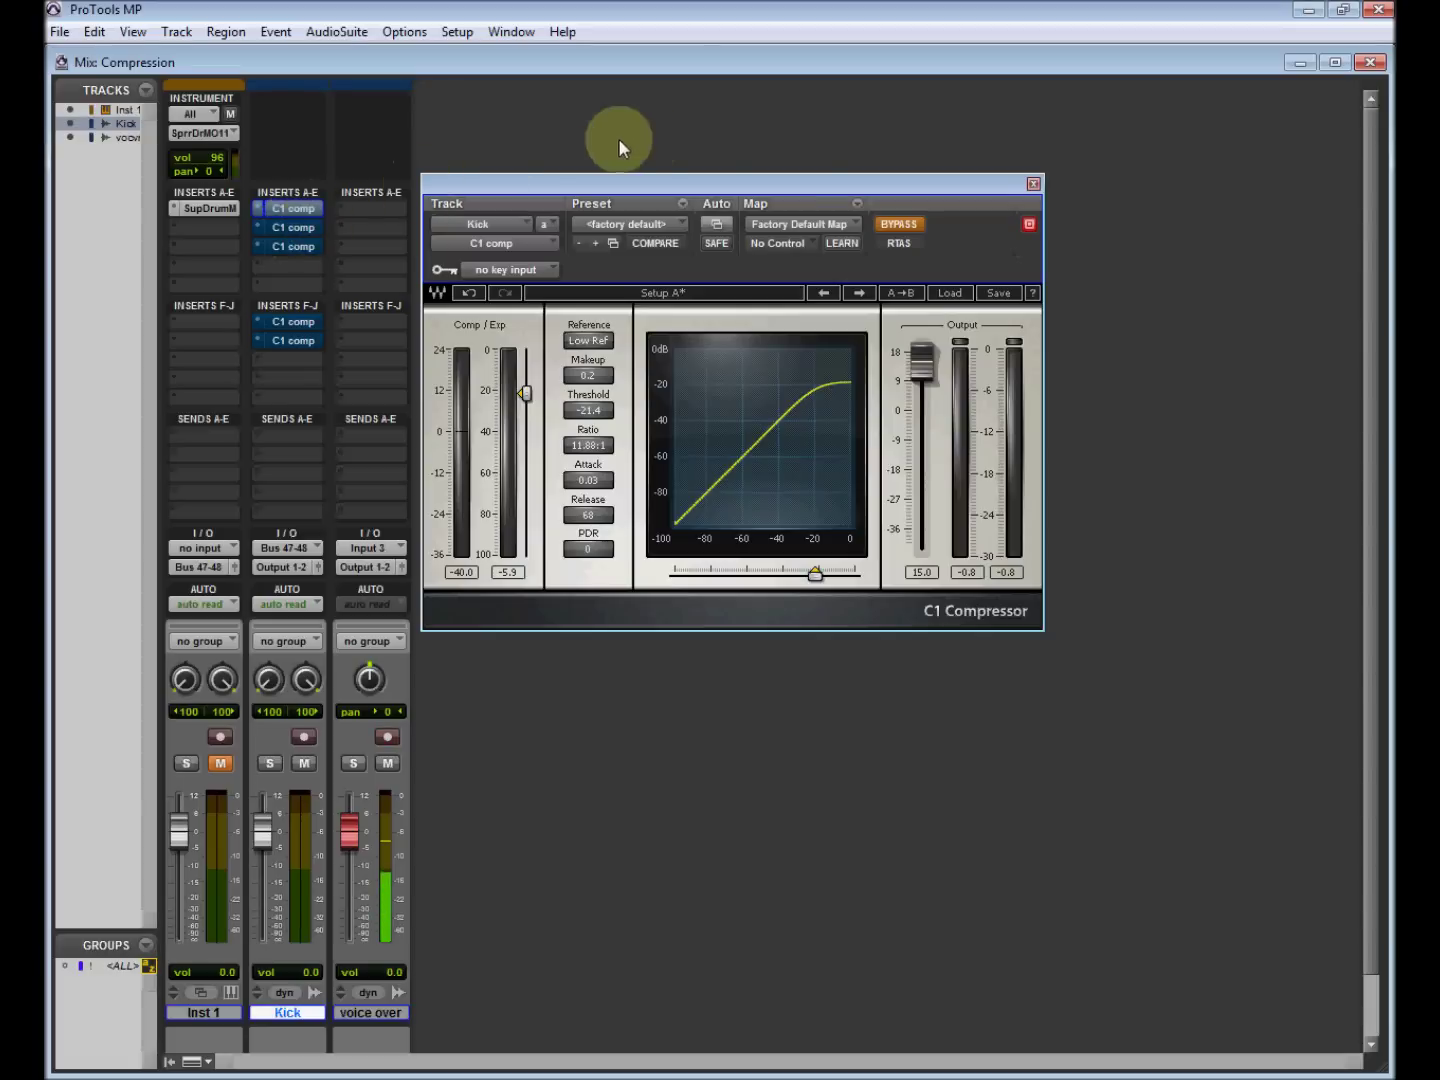
mouse_move(834, 182)
mouse_down()
mouse_move(836, 145)
mouse_move(833, 200)
mouse_move(827, 179)
mouse_move(845, 186)
mouse_move(826, 185)
mouse_up()
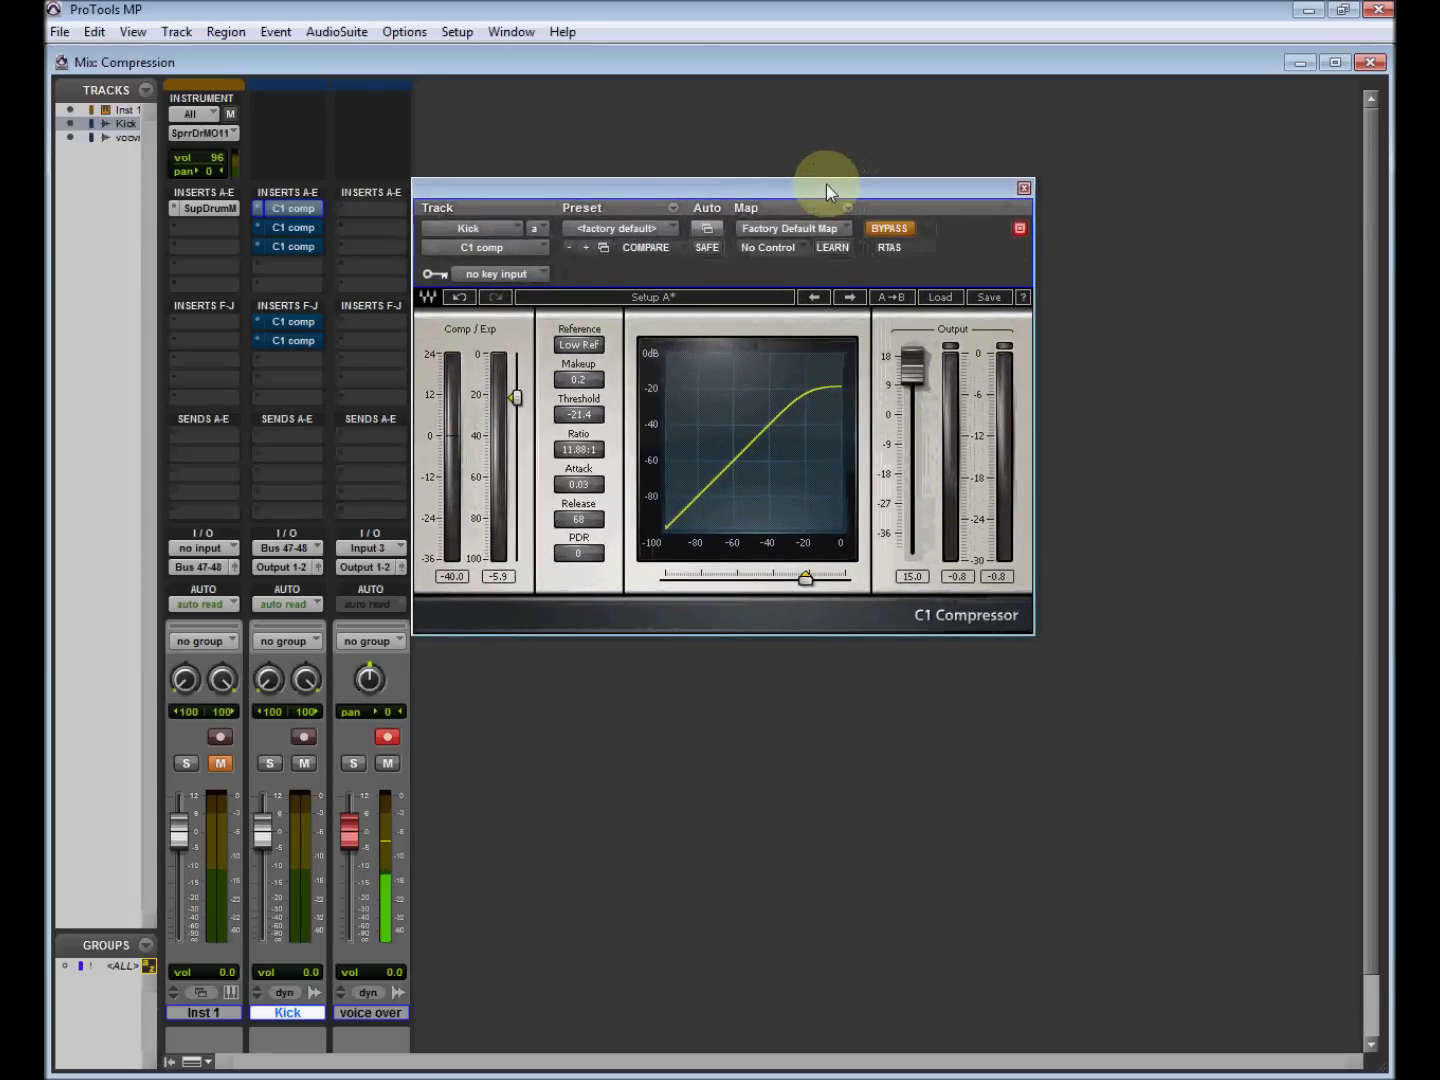
drag(753, 179, 794, 178)
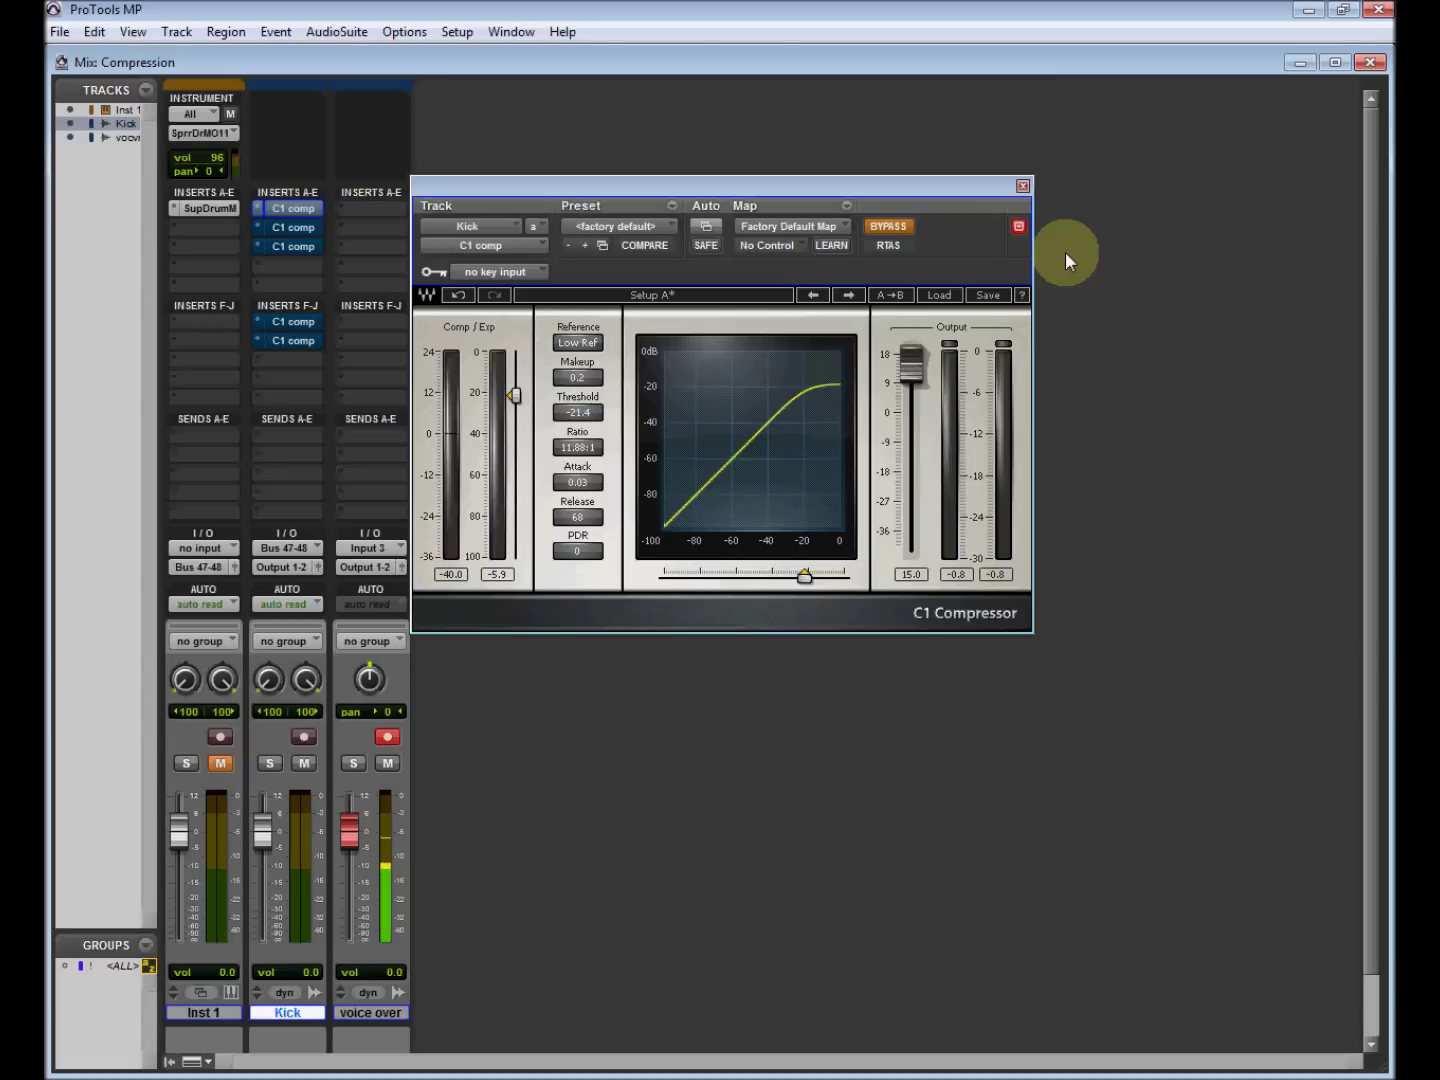
drag(979, 185, 976, 176)
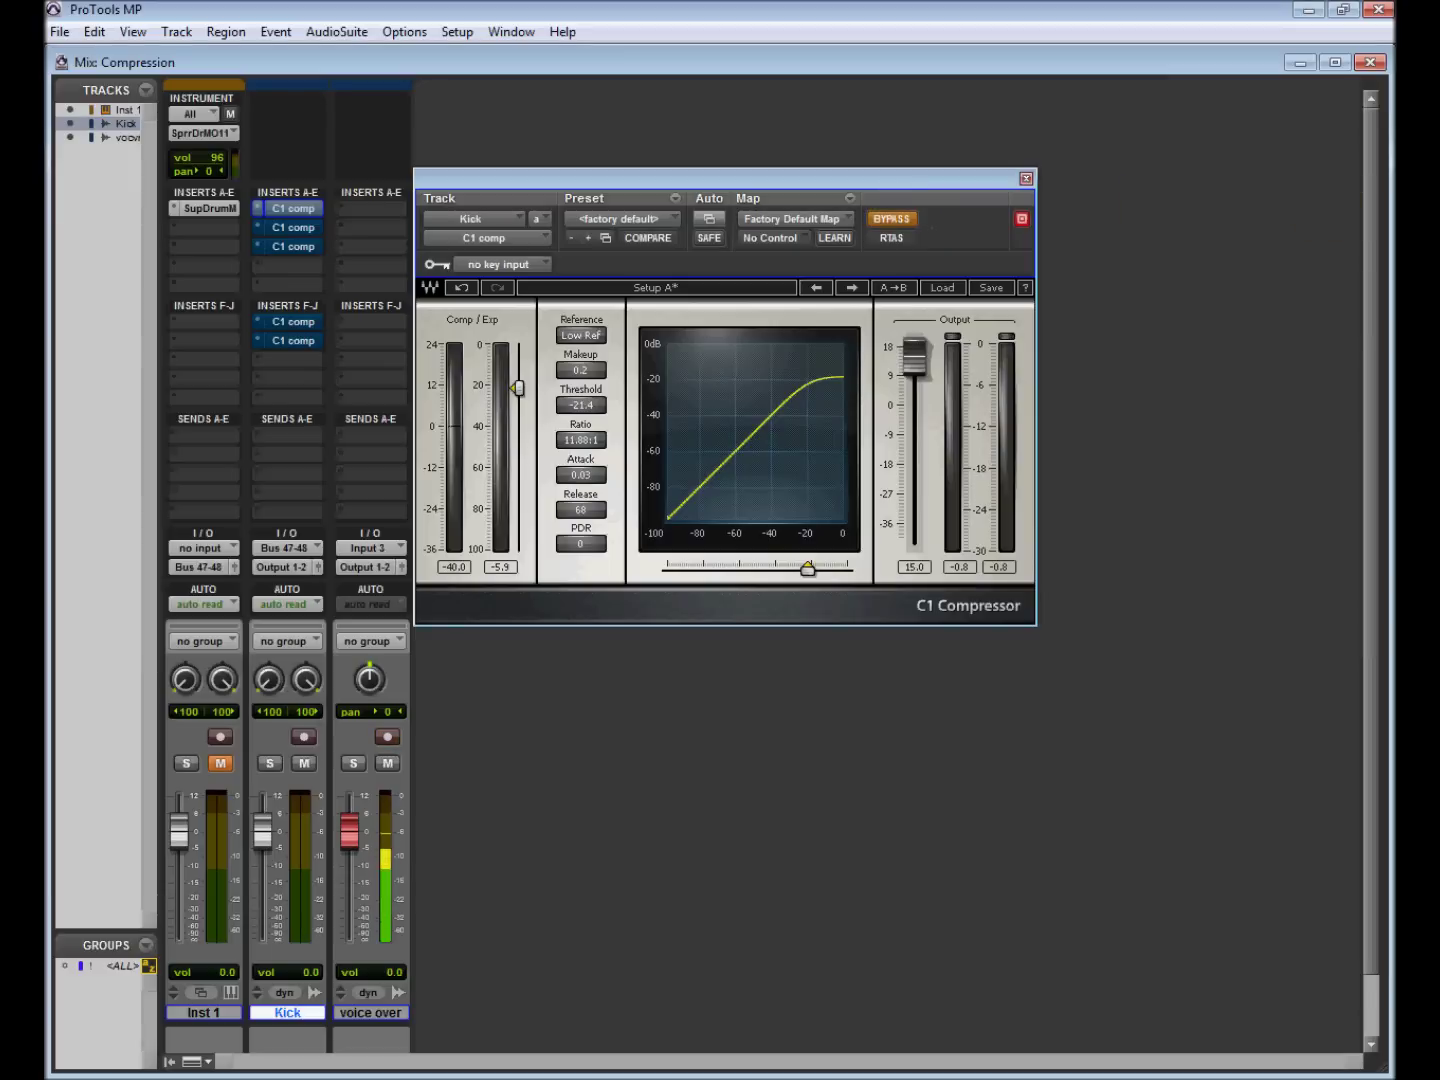
Compare the Kick track with and without its first C1 compressor by toggling bypass repeatedly during playback, ending with it bypassed.
click(902, 221)
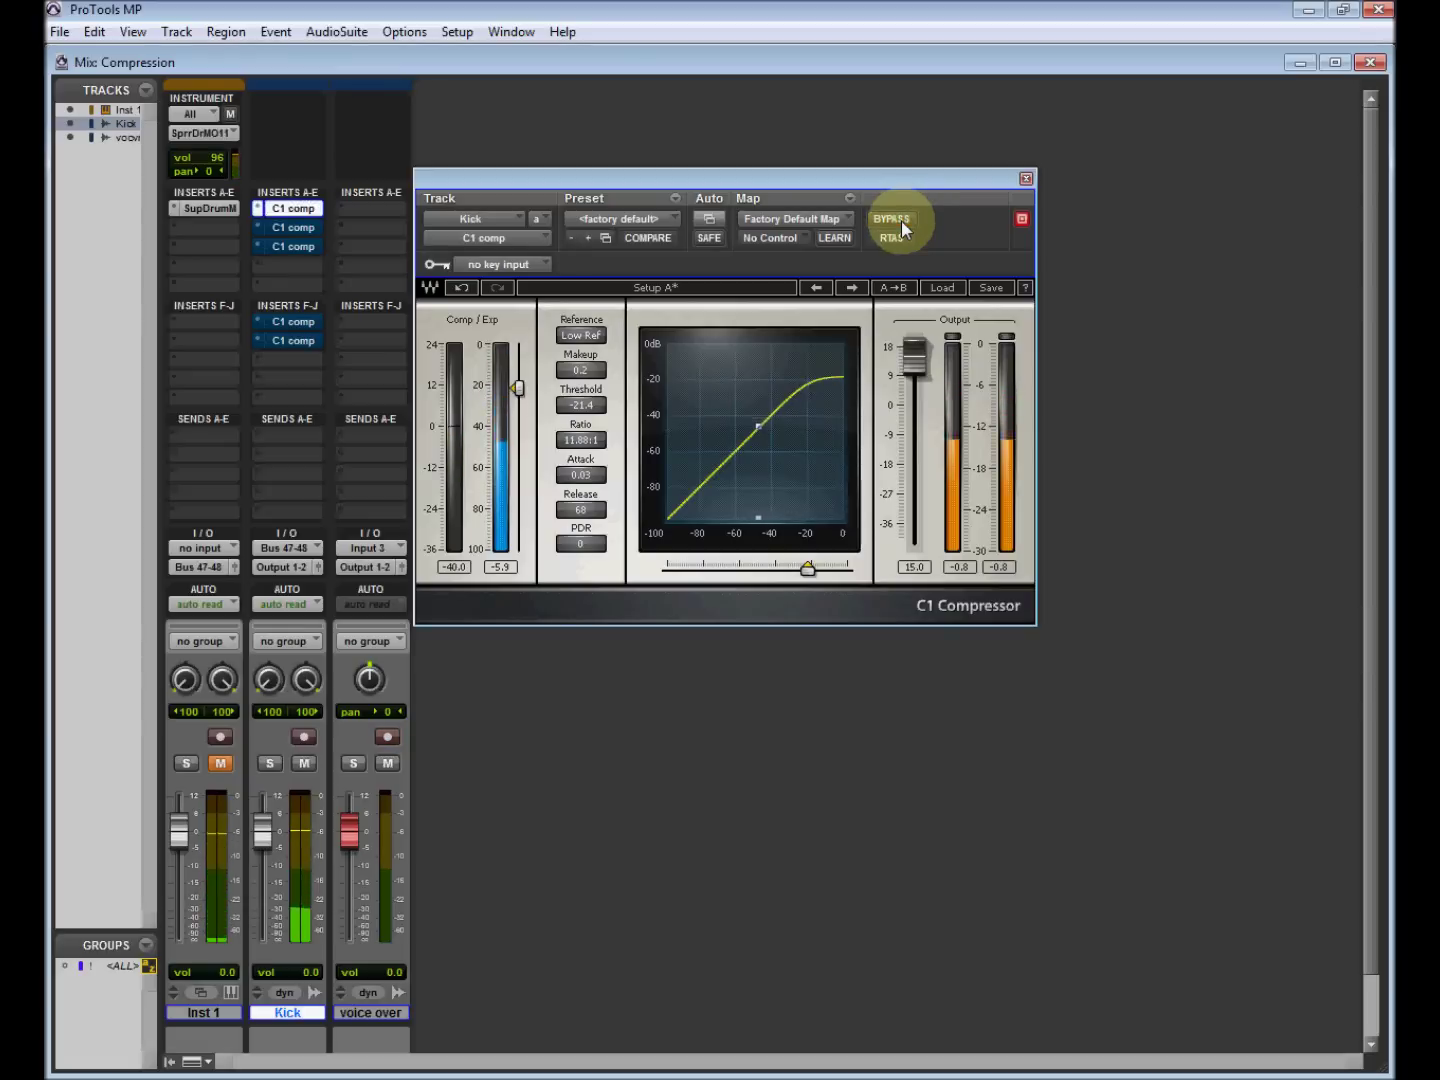
click(901, 220)
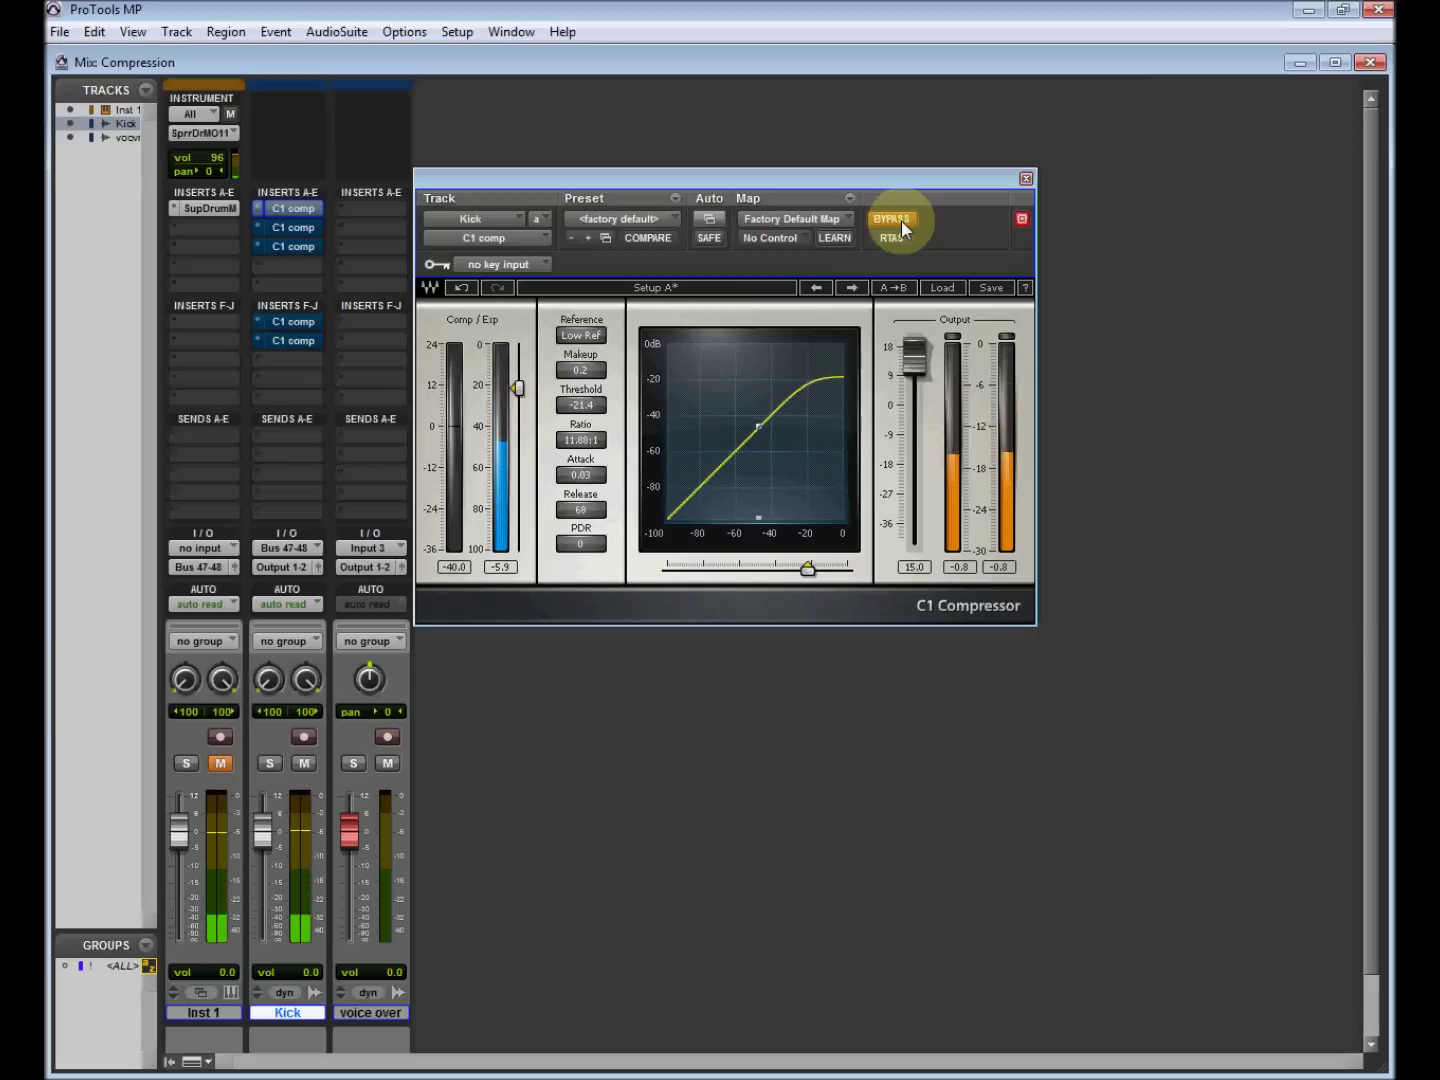
click(901, 220)
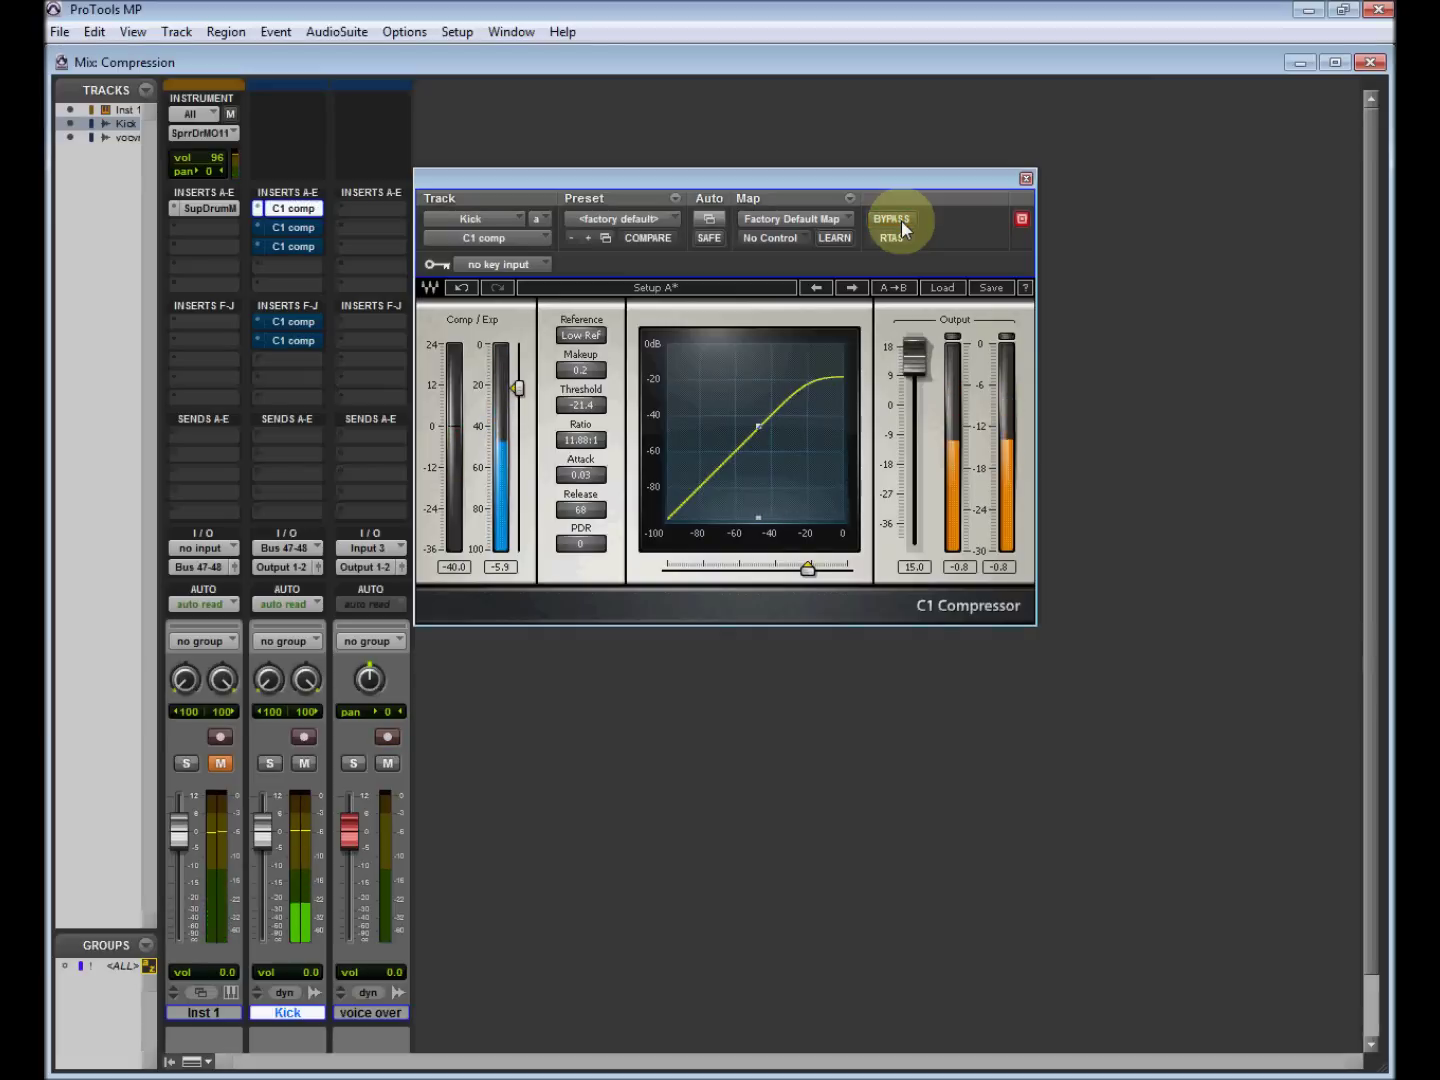
click(901, 220)
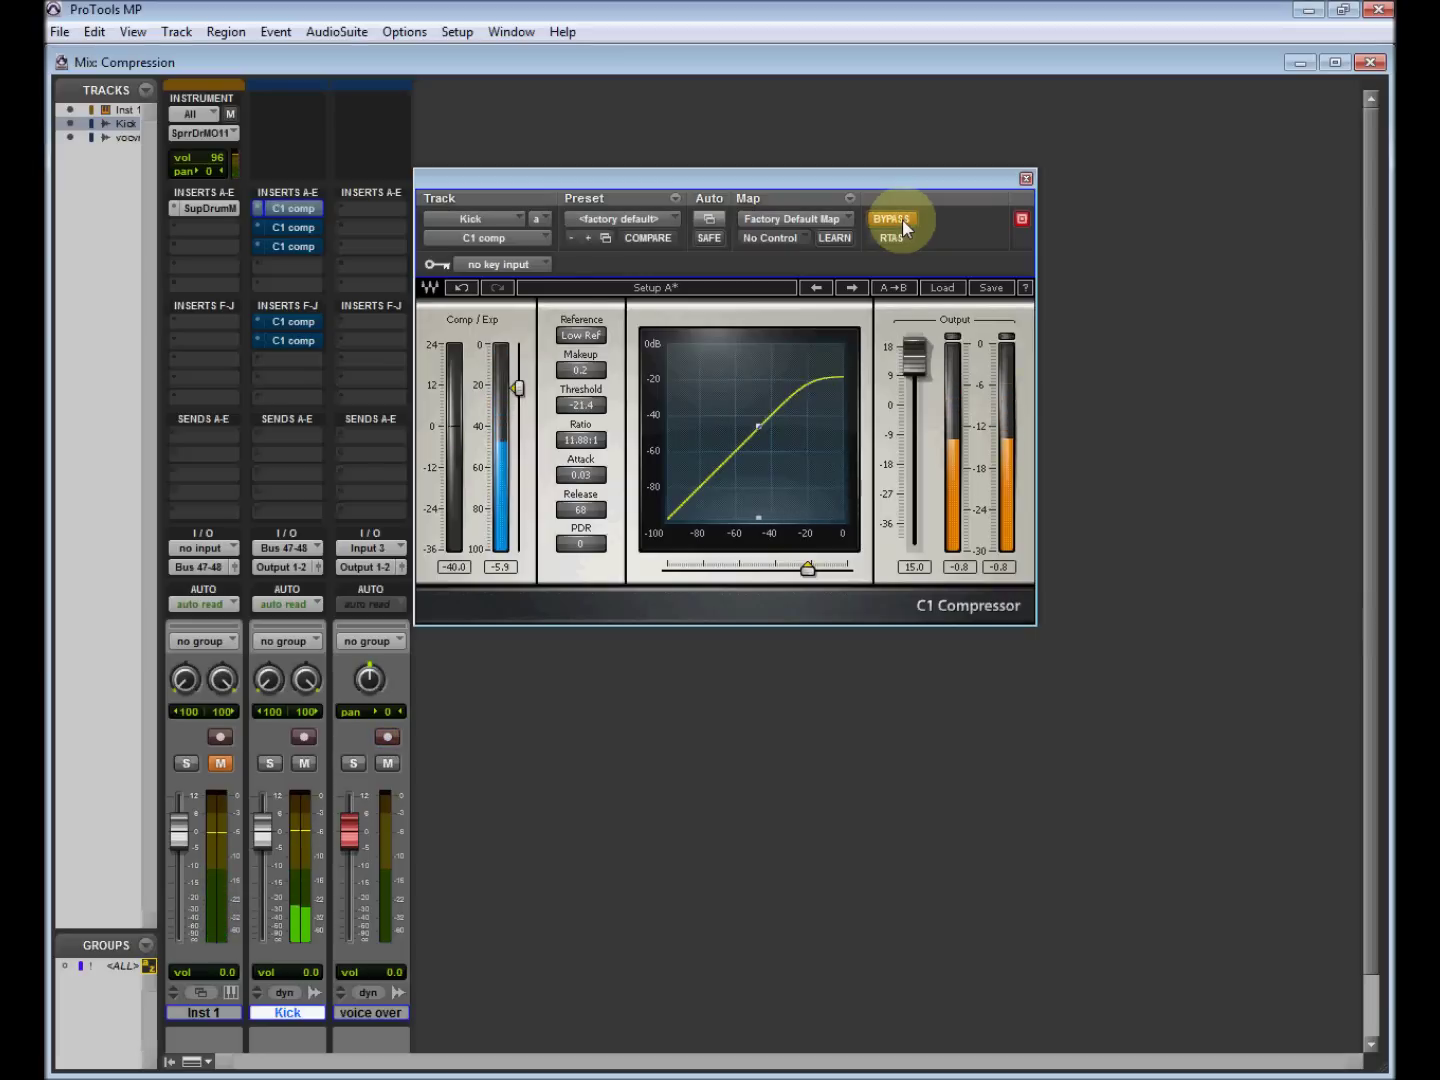
click(903, 219)
click(902, 219)
click(902, 218)
click(902, 218)
click(903, 218)
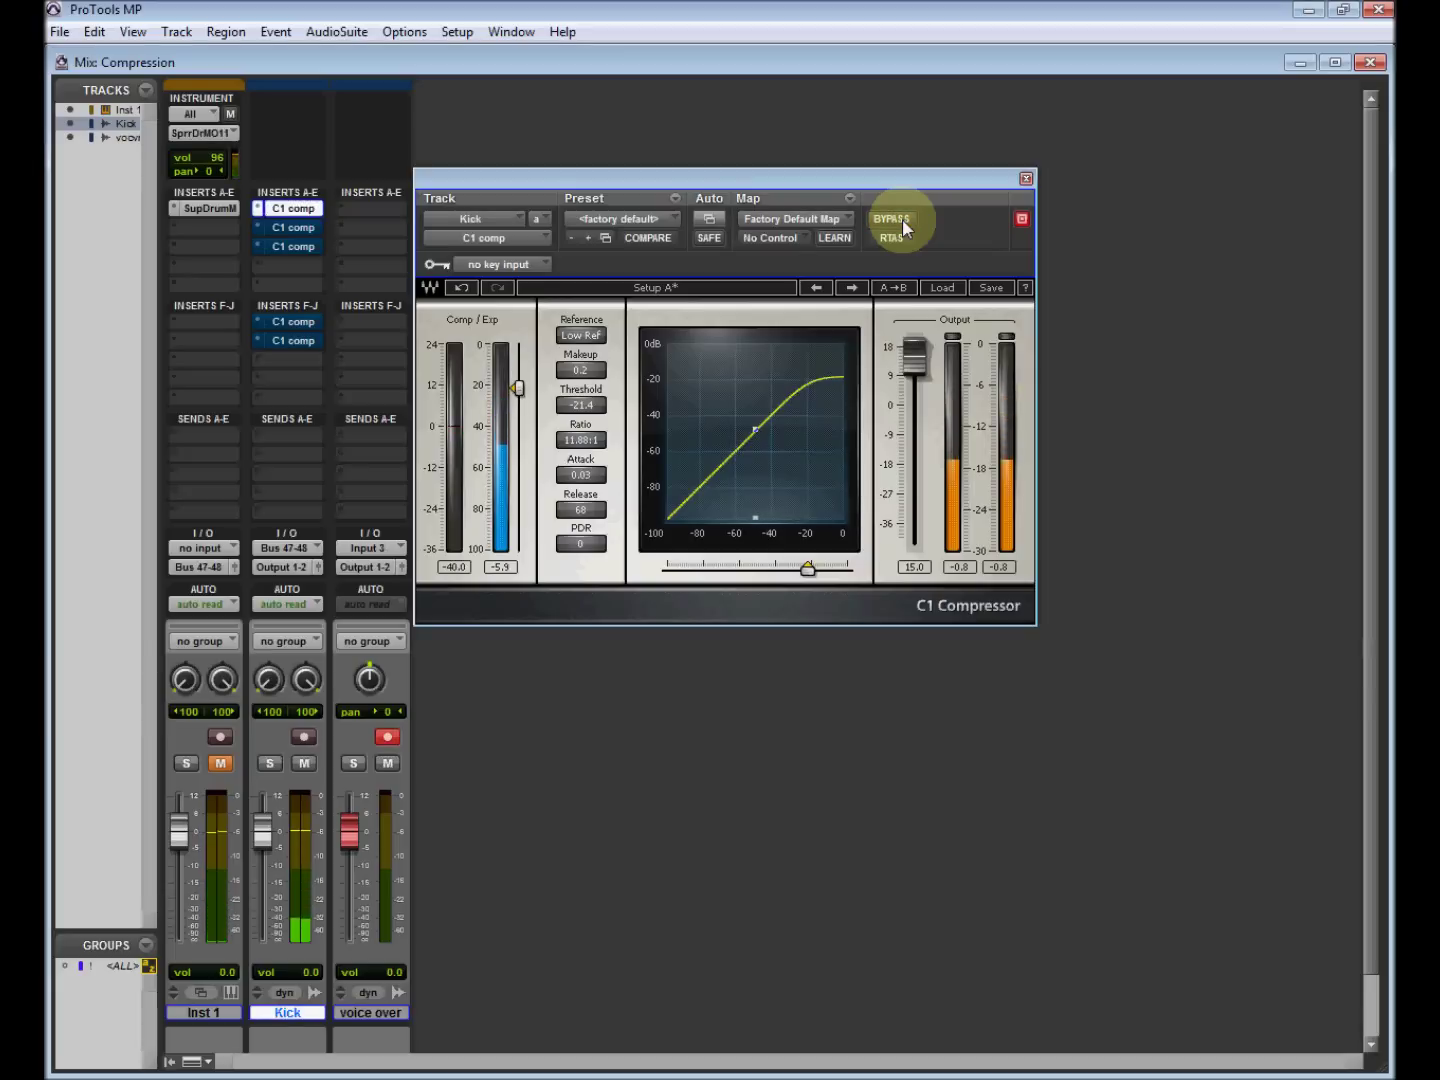
click(903, 219)
click(903, 217)
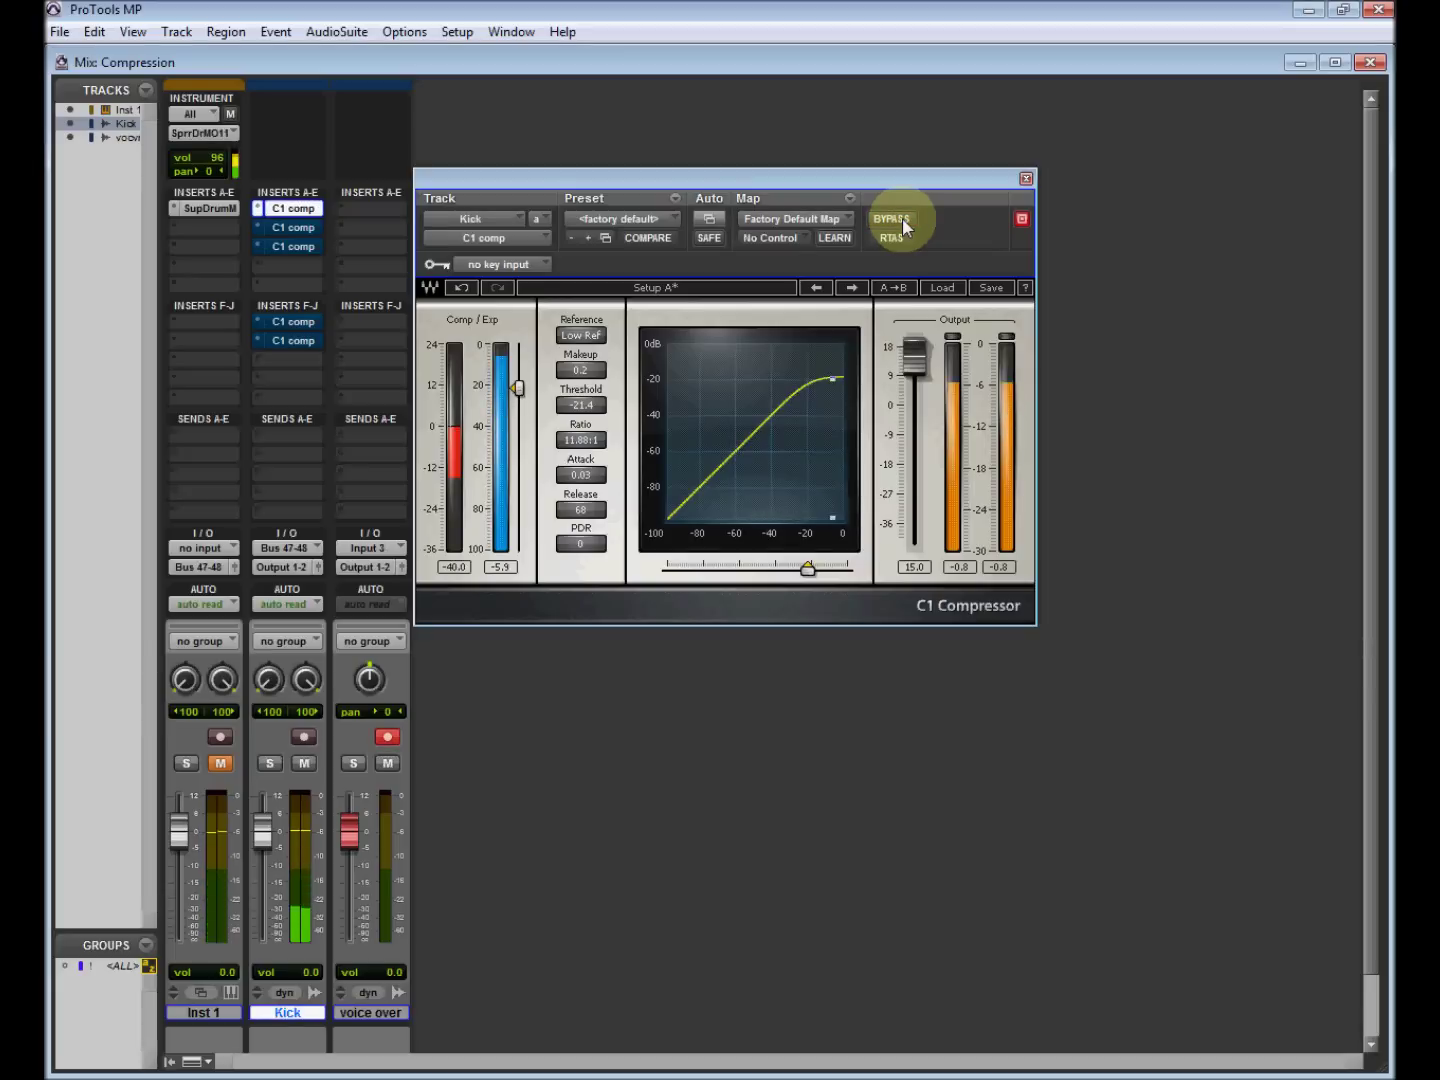
click(903, 217)
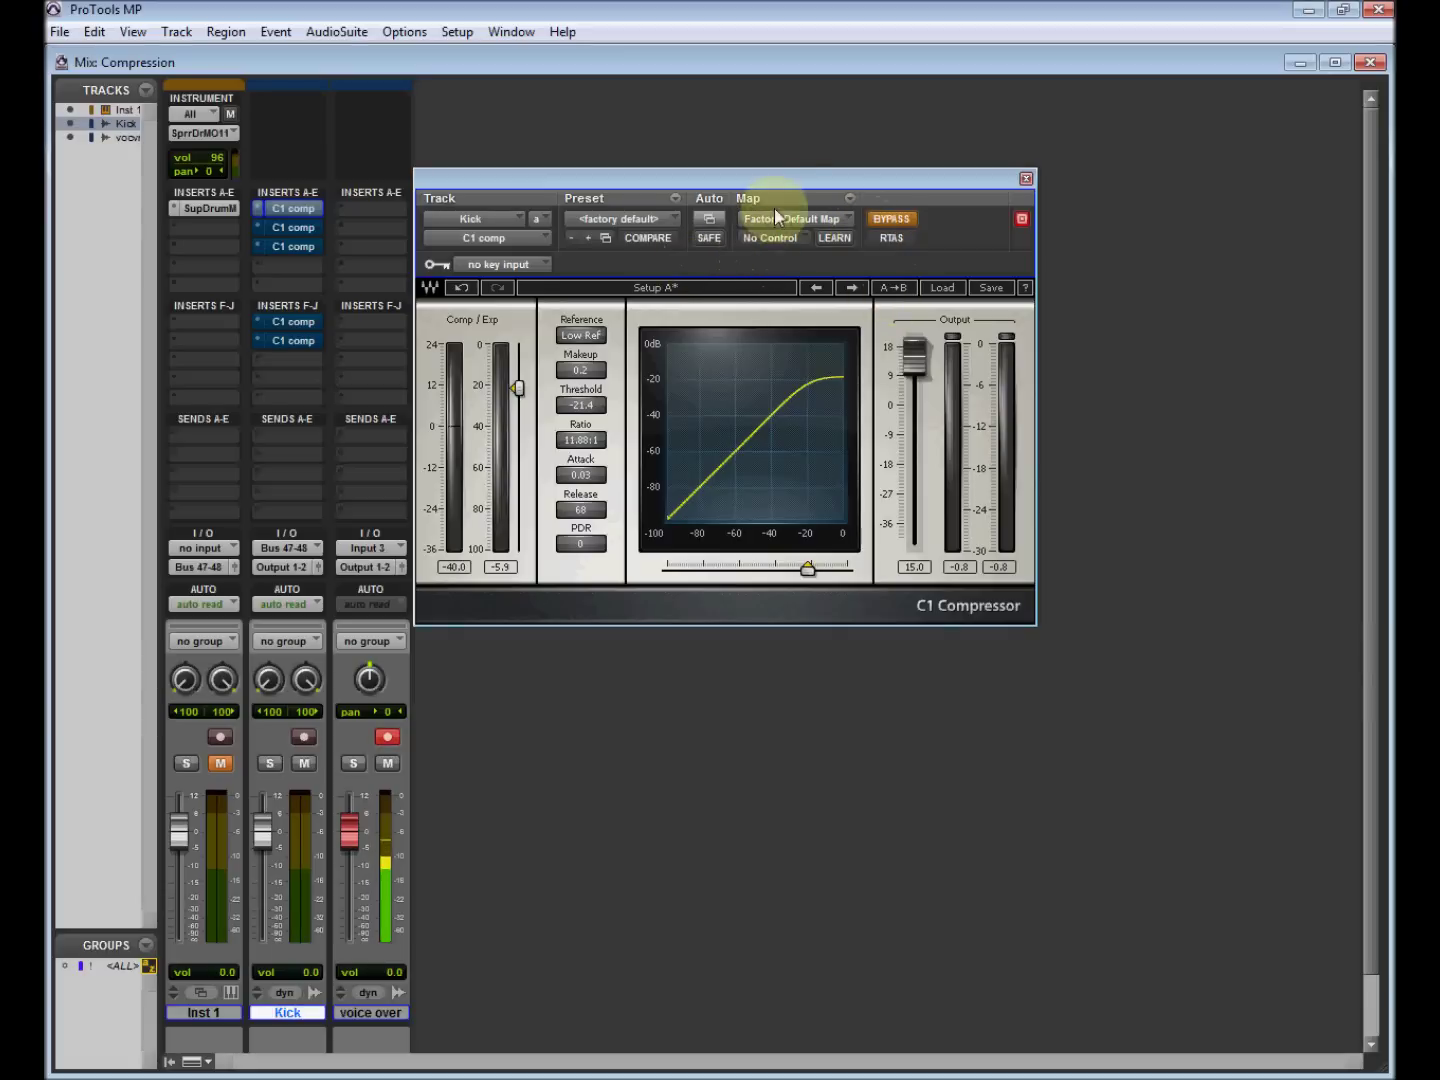
Play the kick again and alternate the first C1 compressor between bypassed and active, leaving it active.
drag(789, 175, 893, 145)
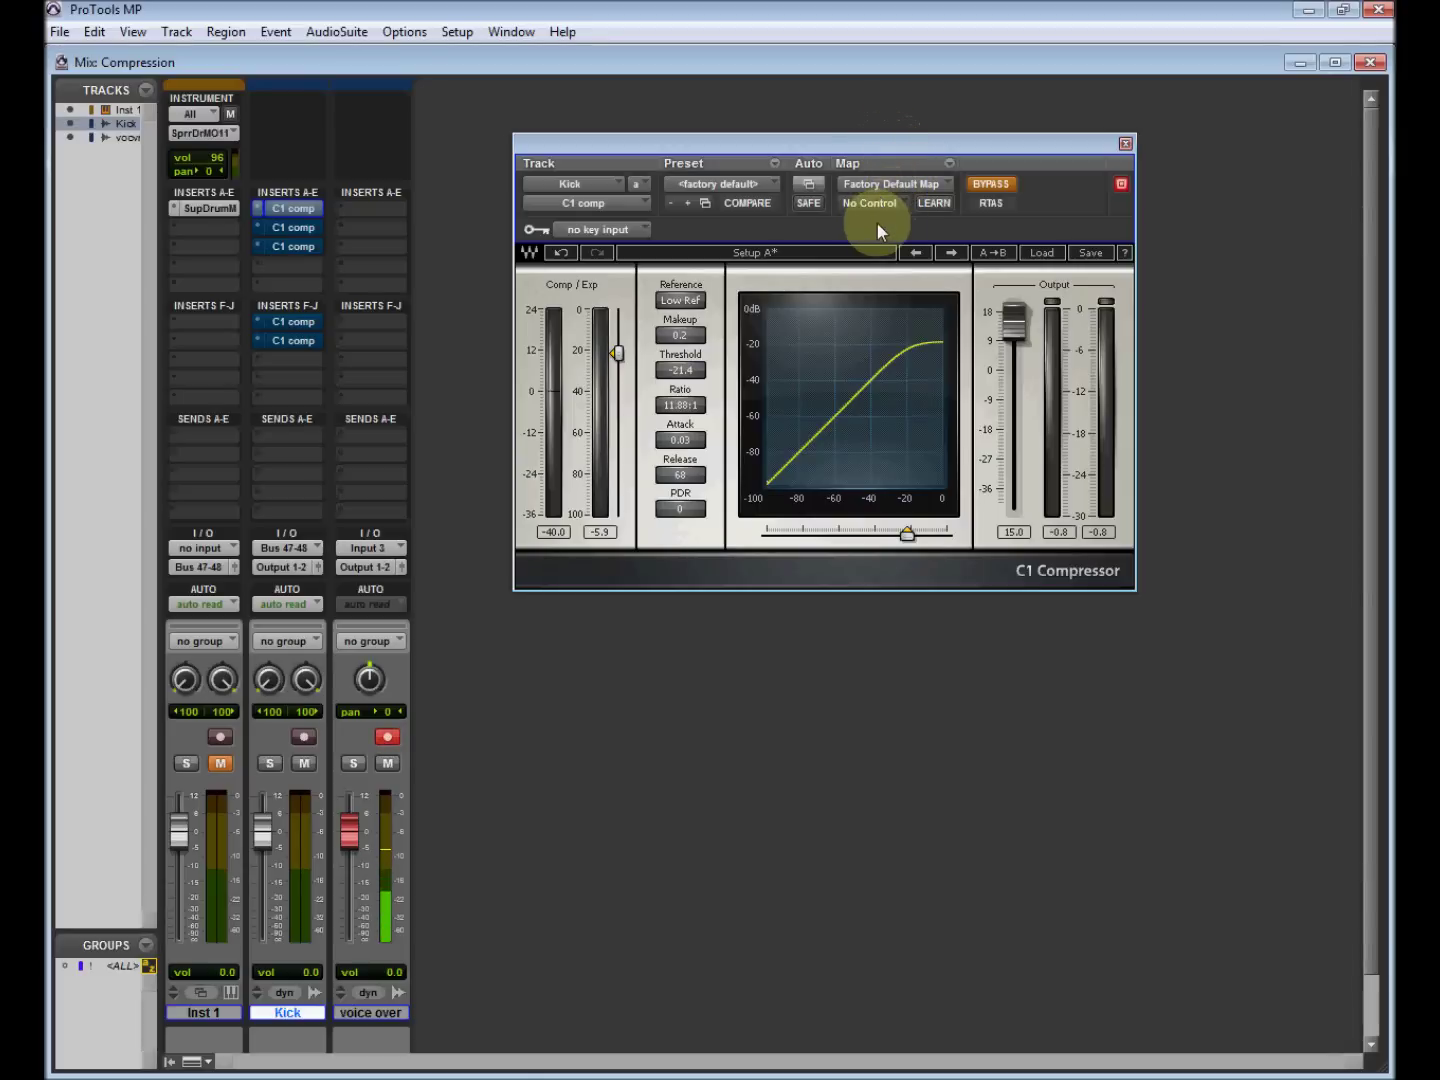
click(978, 185)
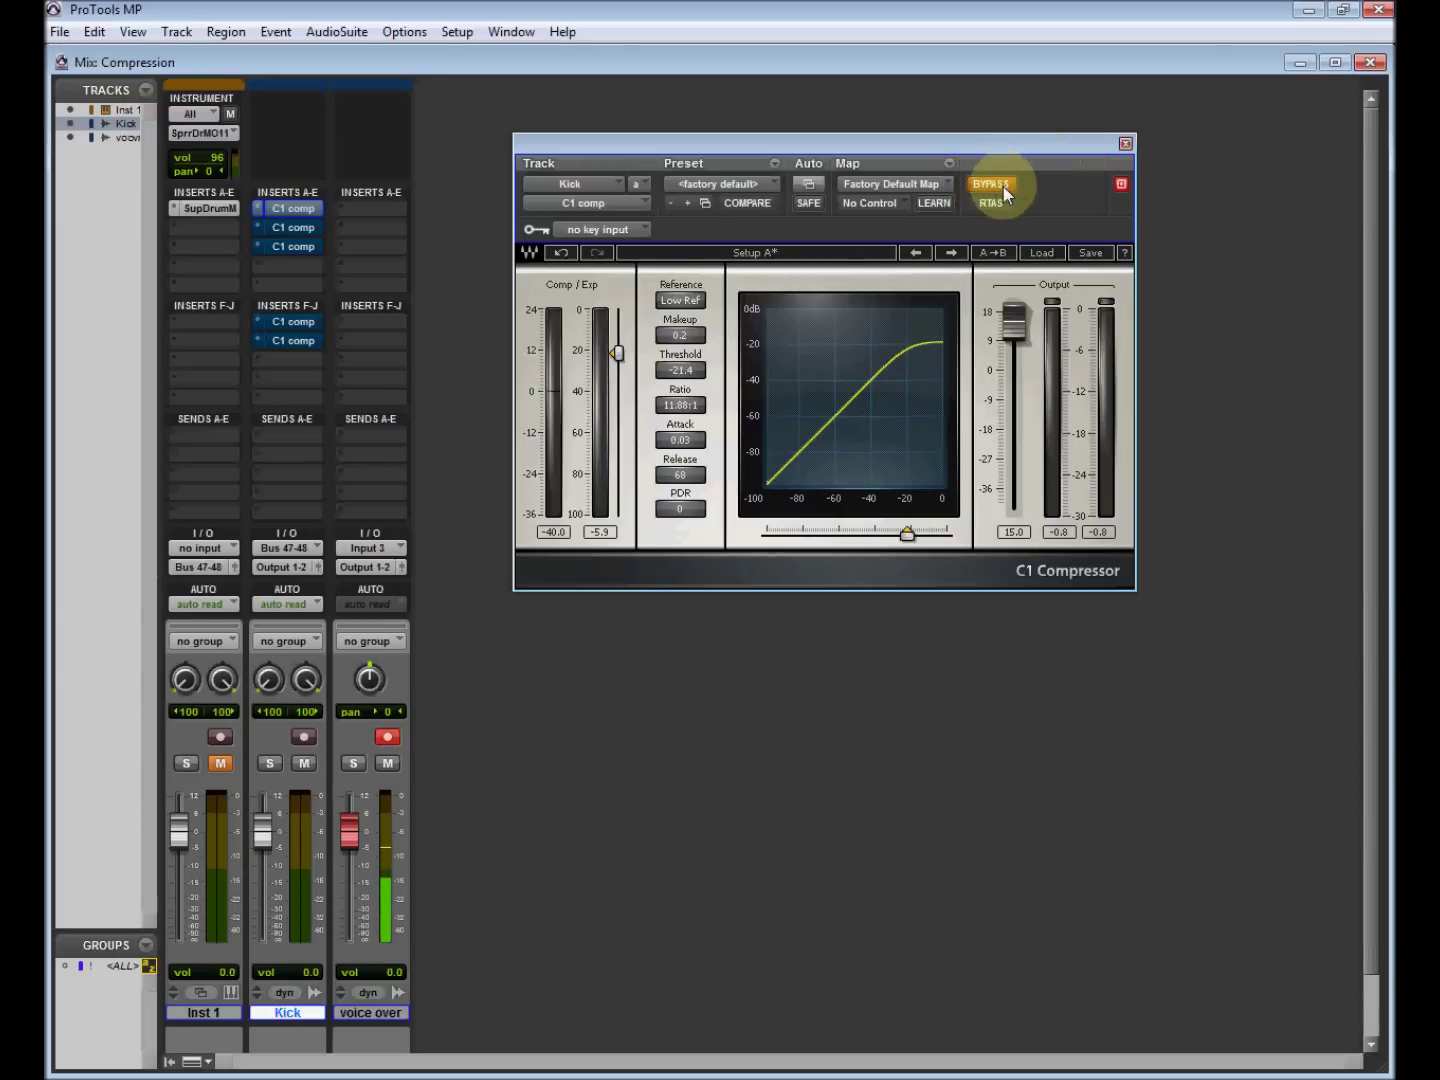
click(312, 210)
key(space)
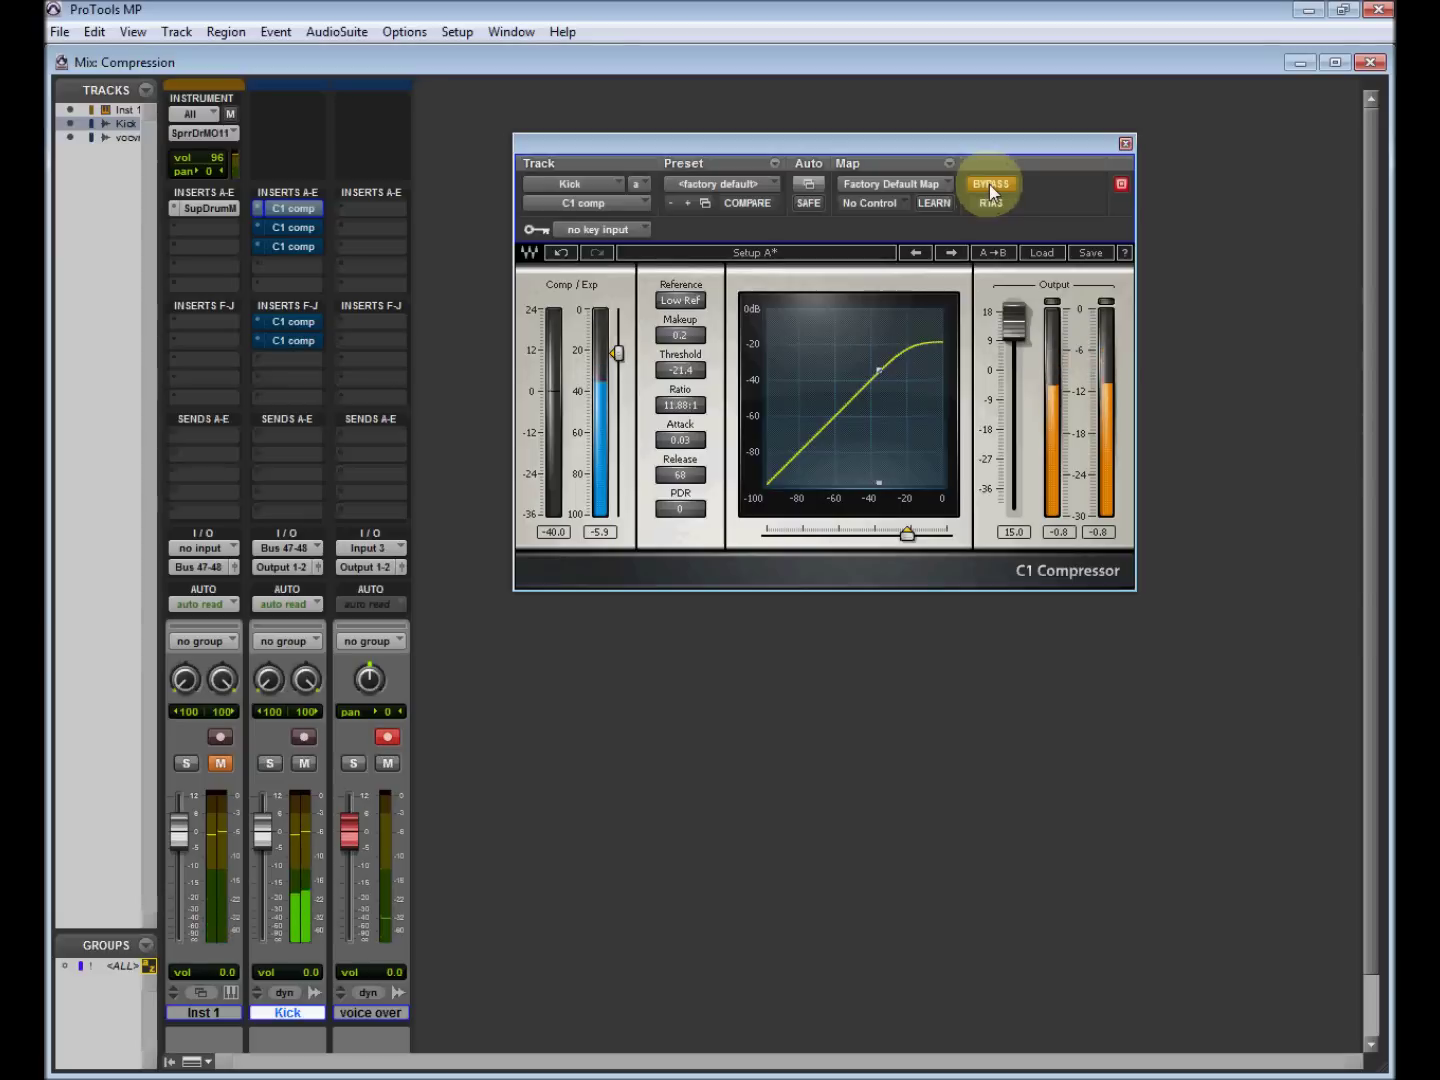
click(988, 184)
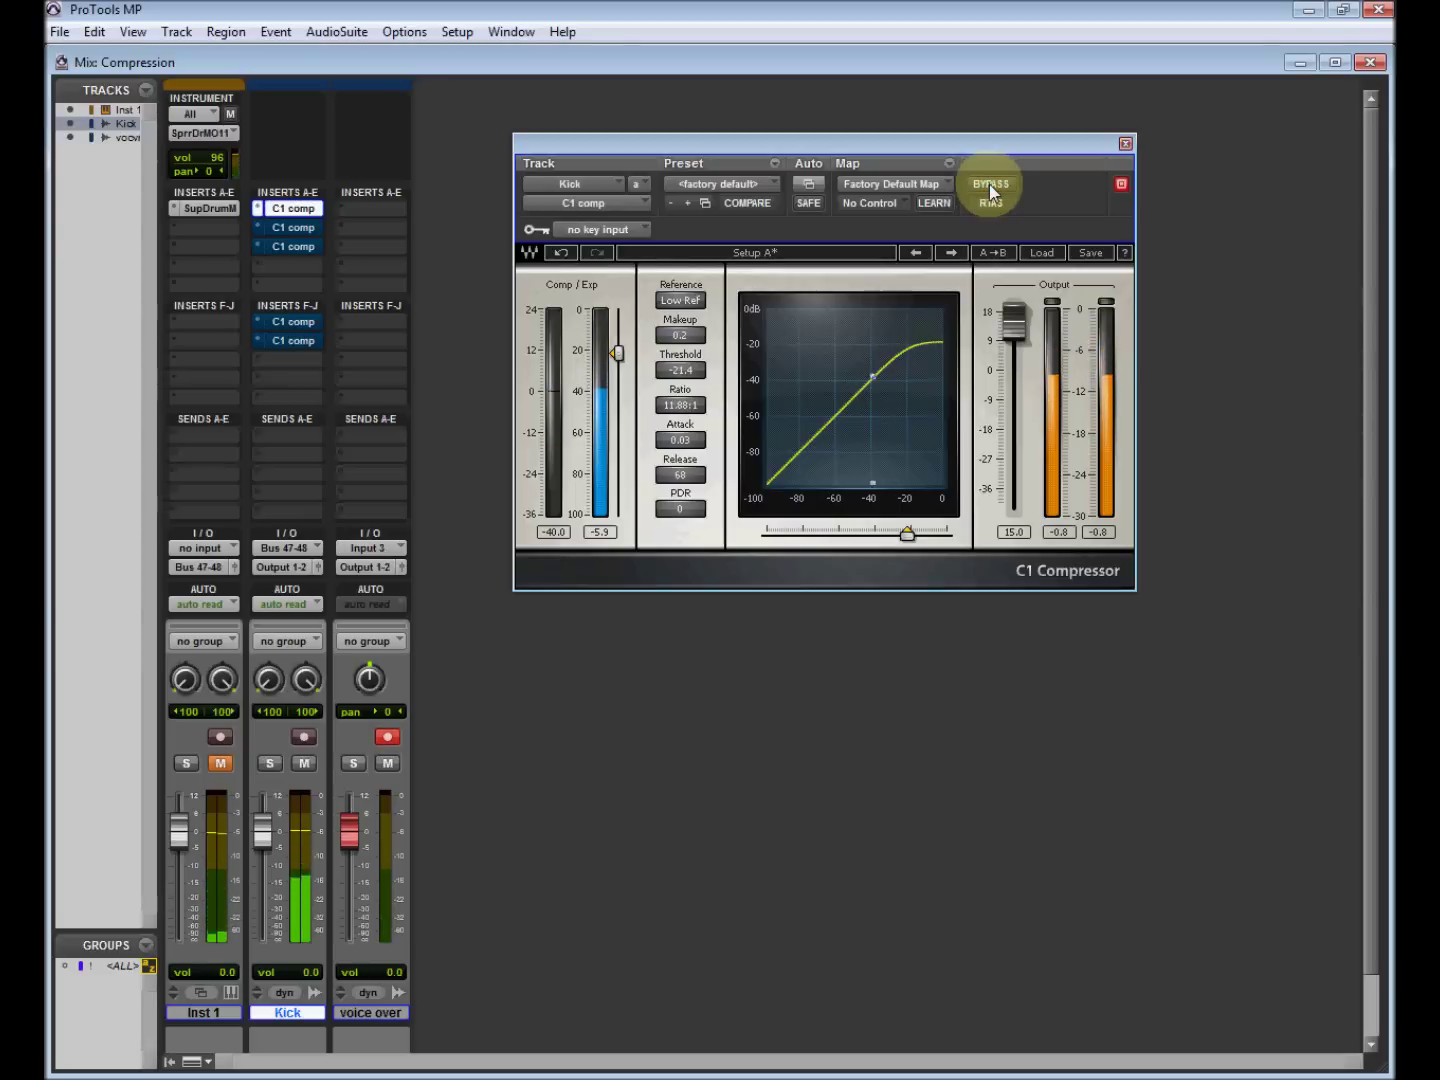
click(989, 185)
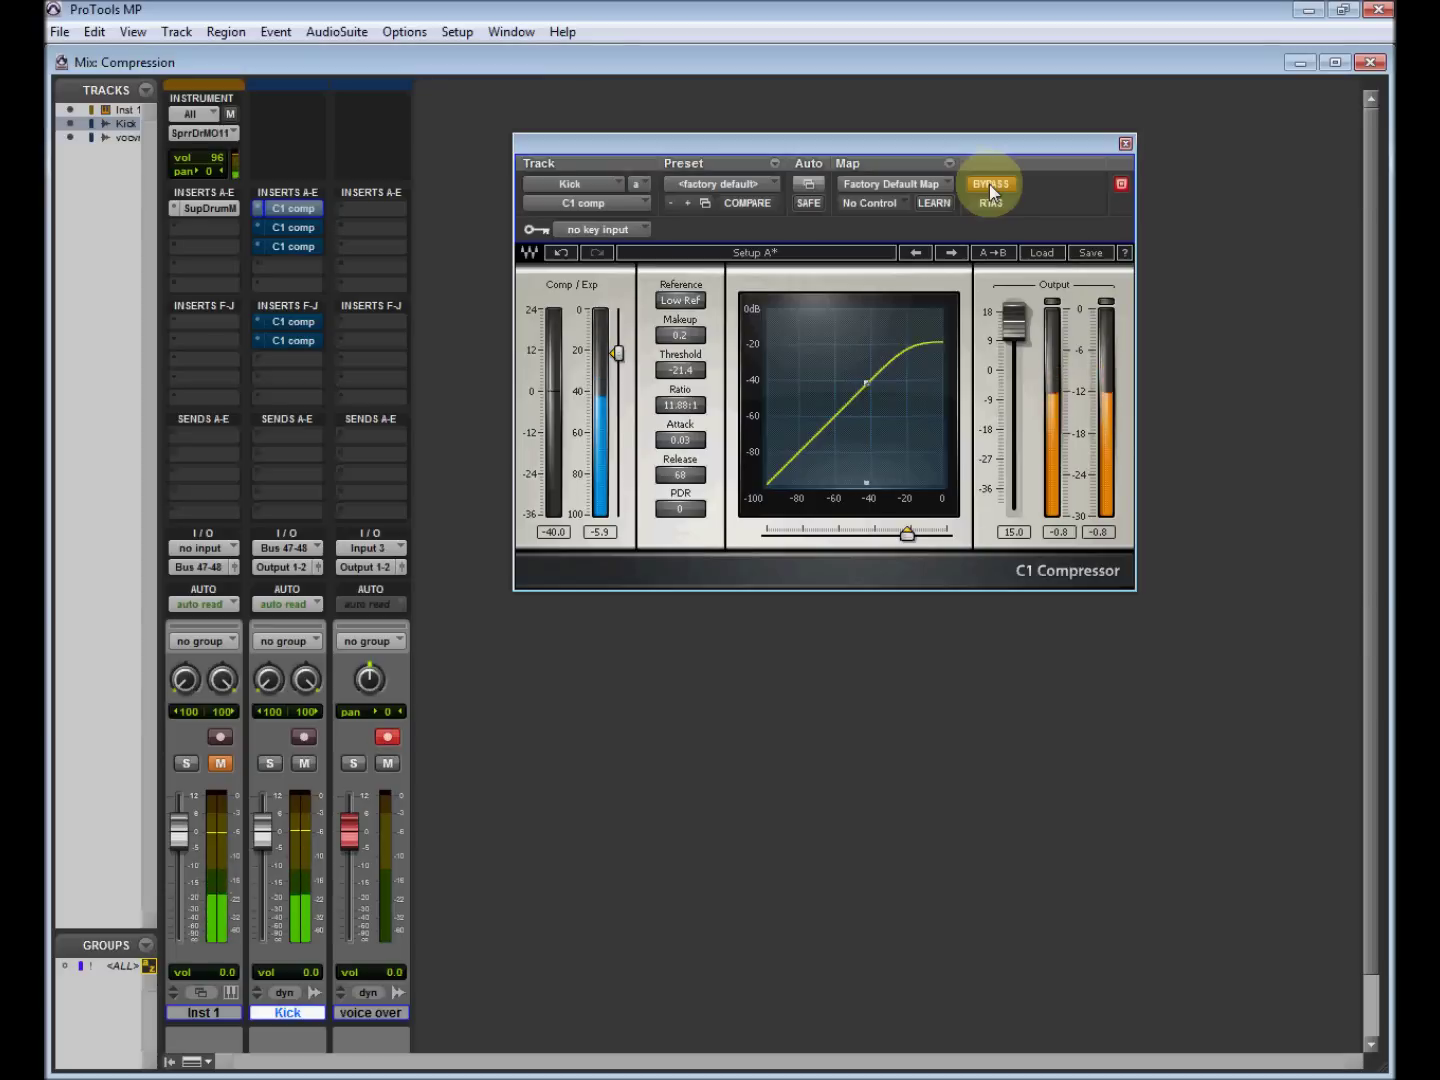
click(989, 184)
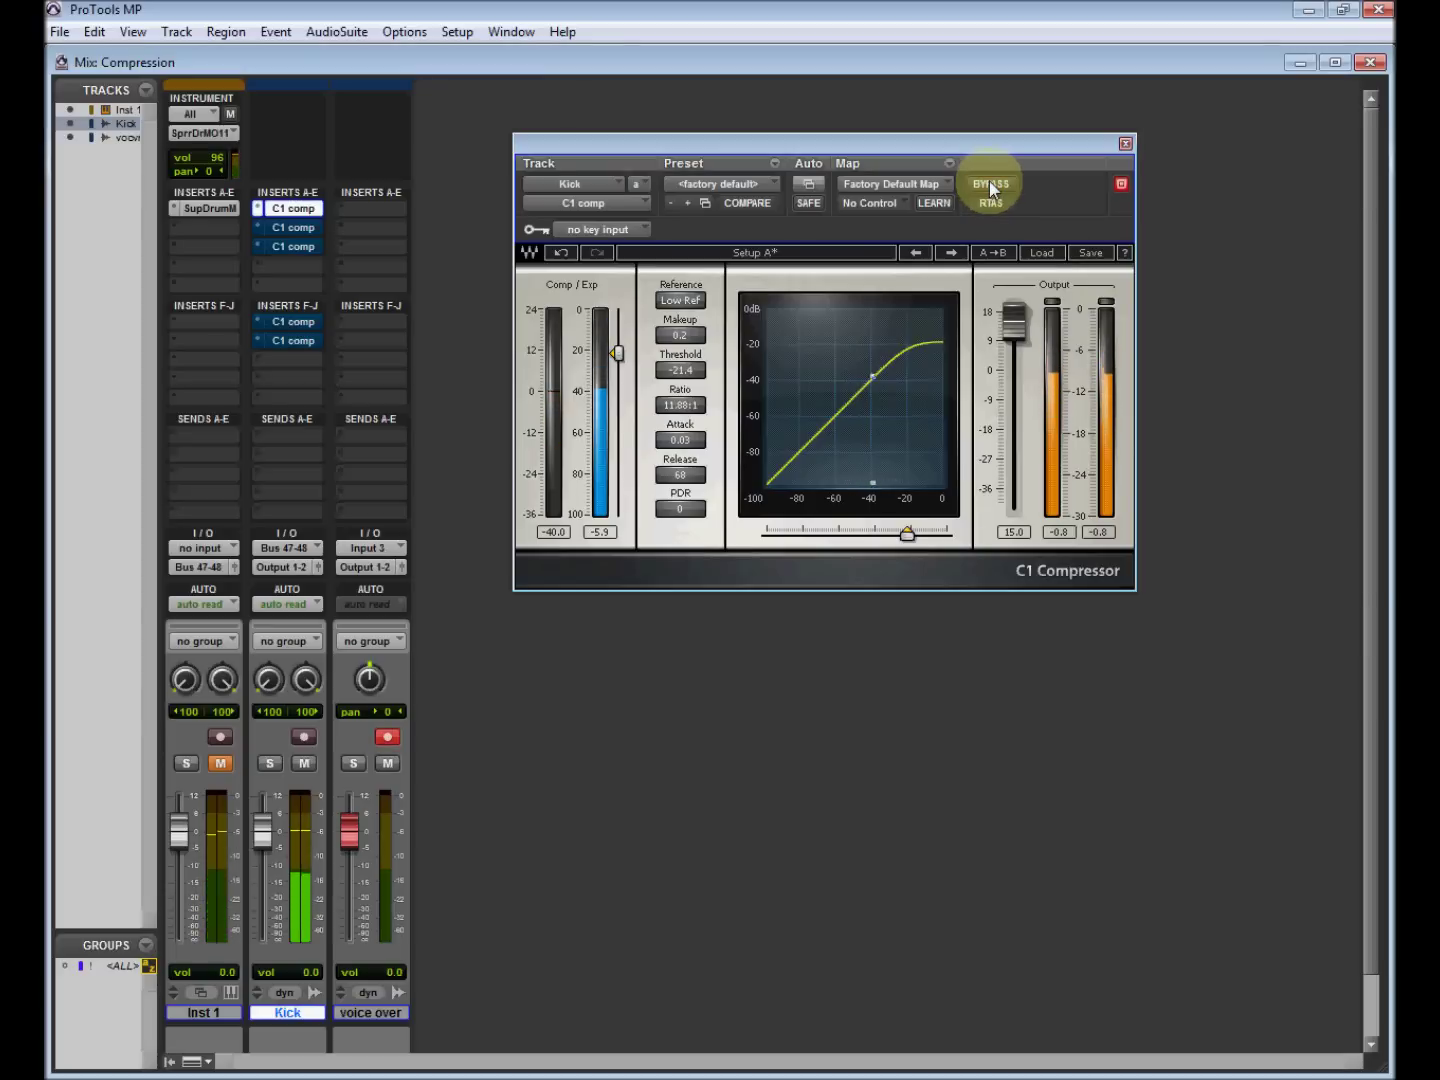
click(989, 185)
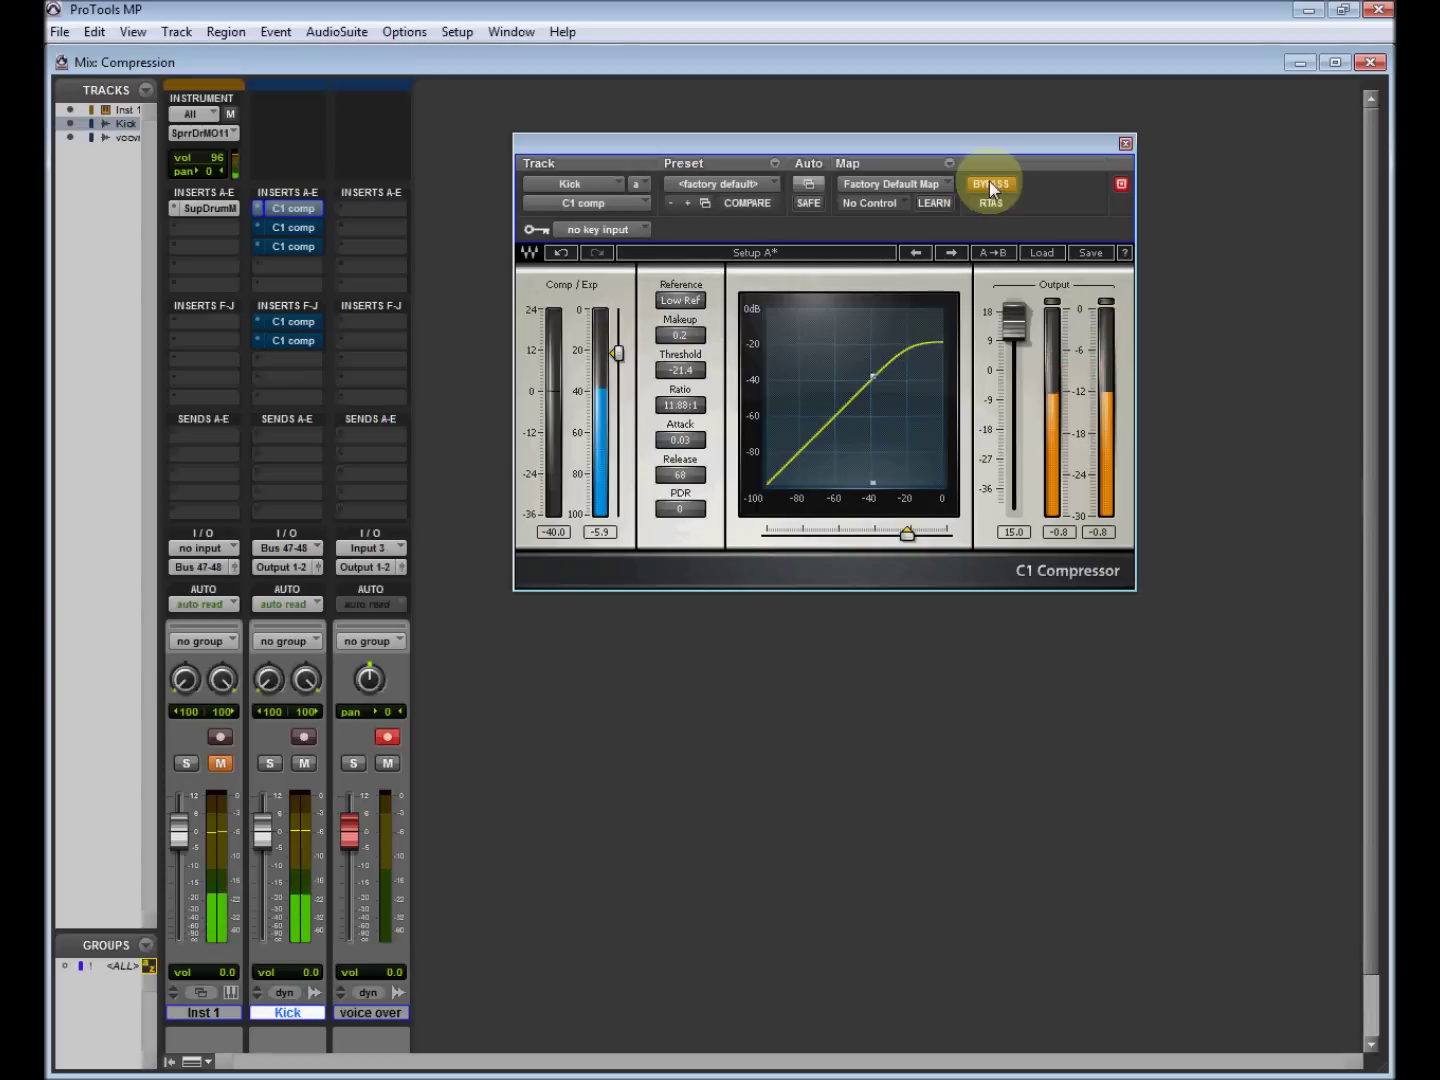
click(989, 185)
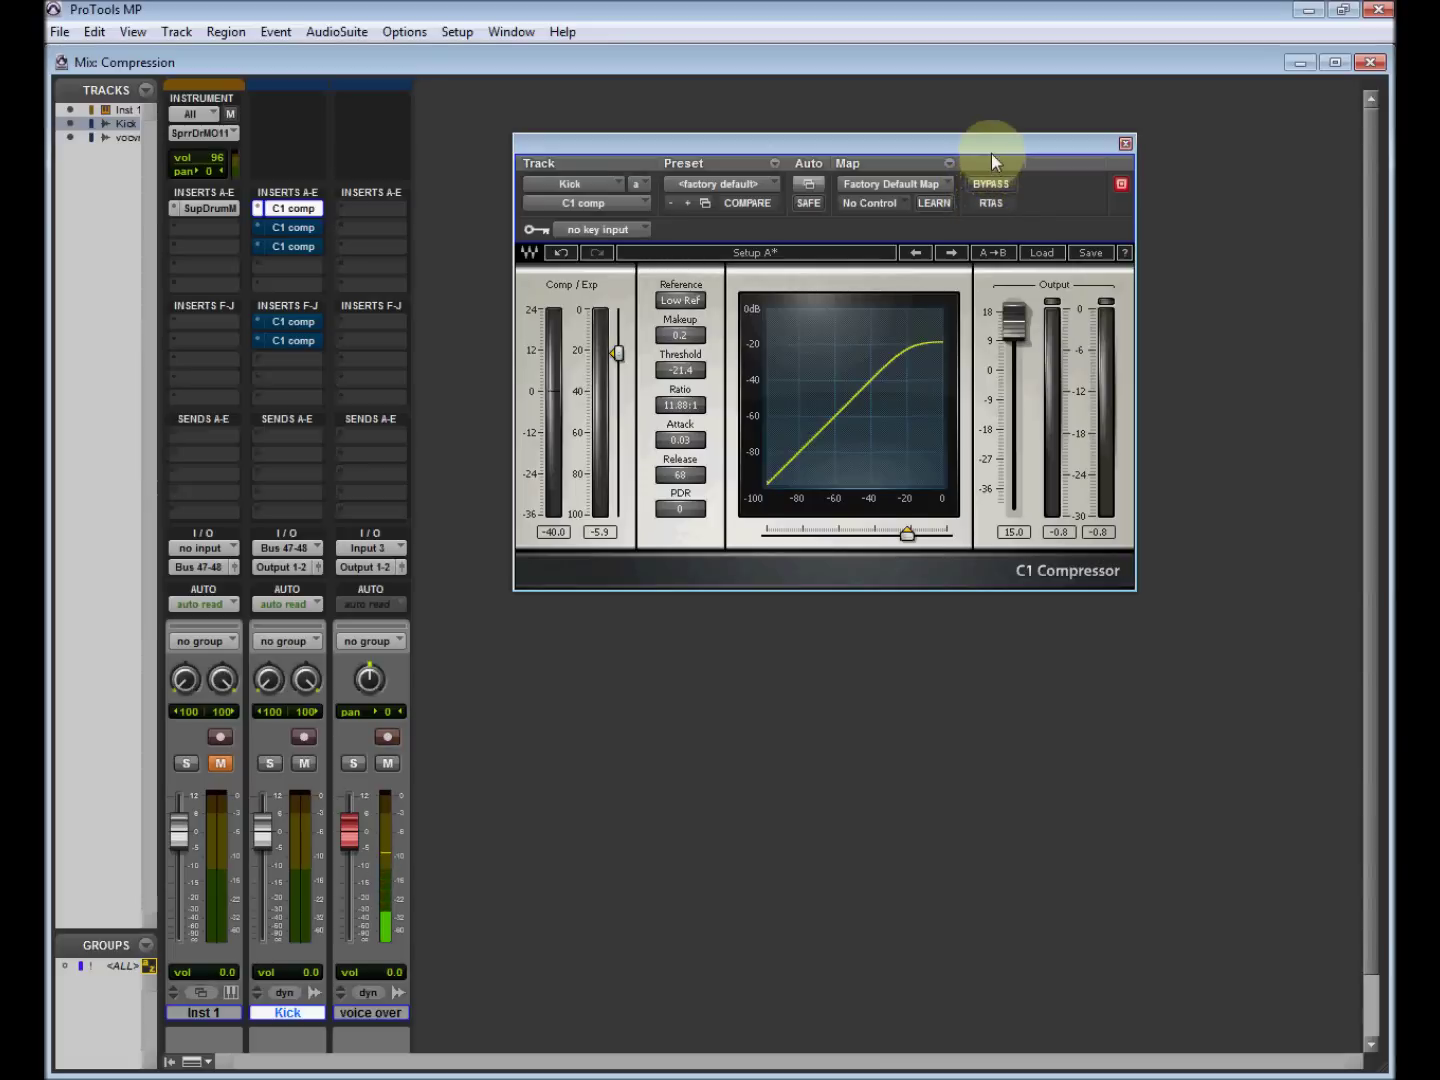
drag(991, 147, 967, 176)
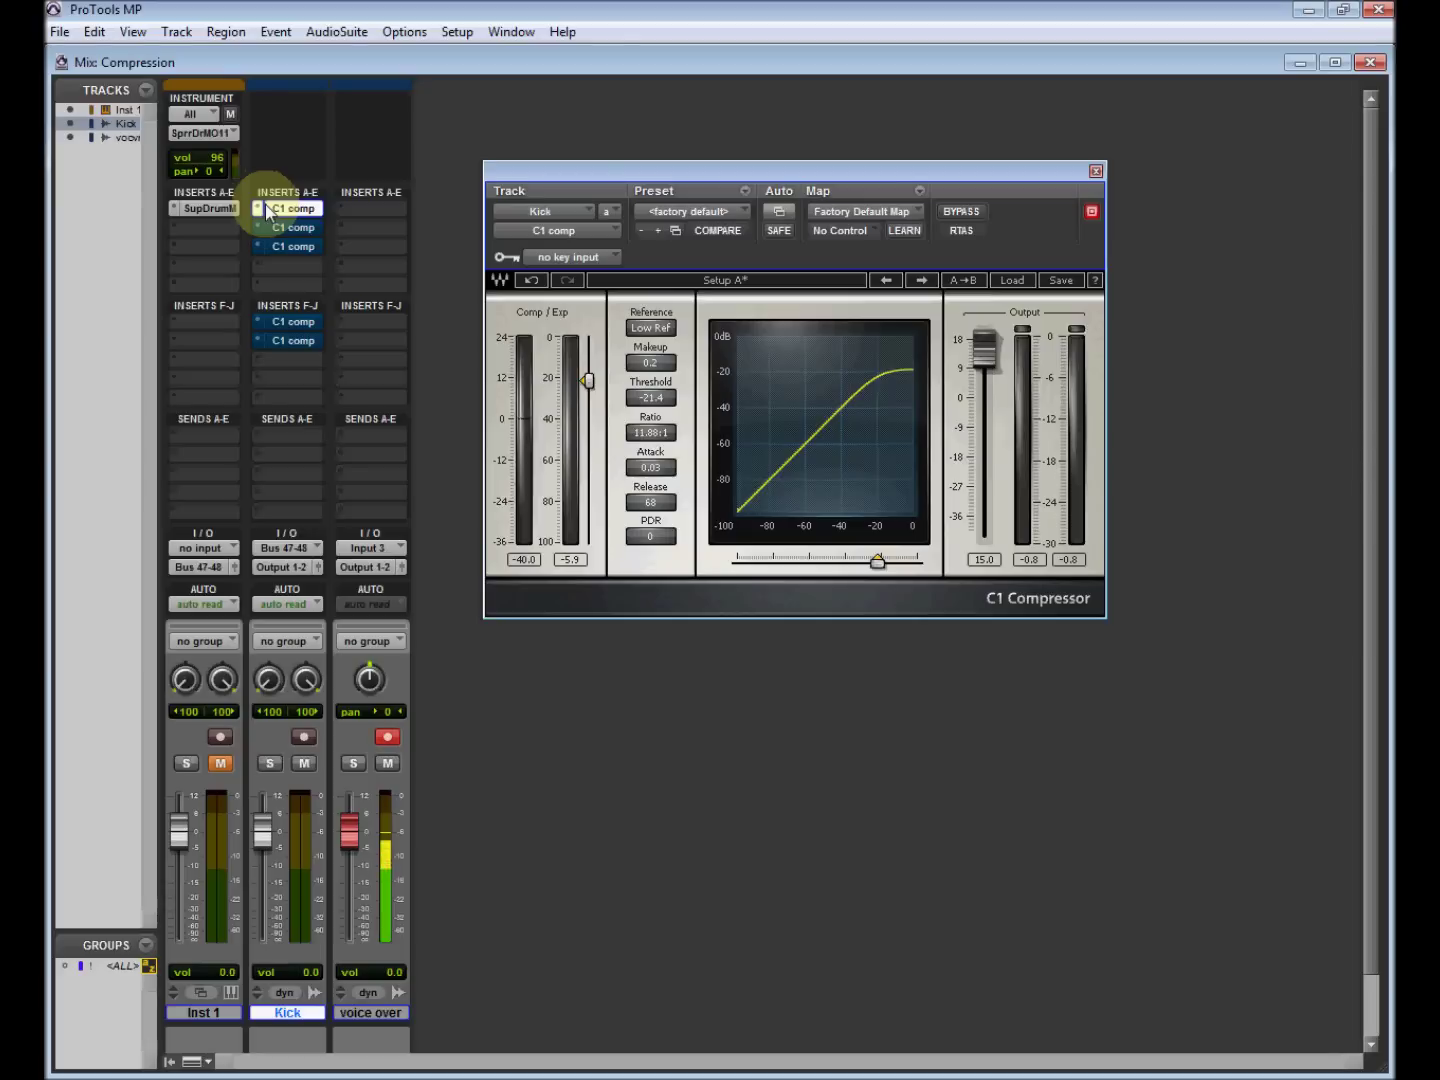
Bypass the first C1 compressor on the Kick track and switch to the second C1 compressor insert with its bypass off.
click(961, 211)
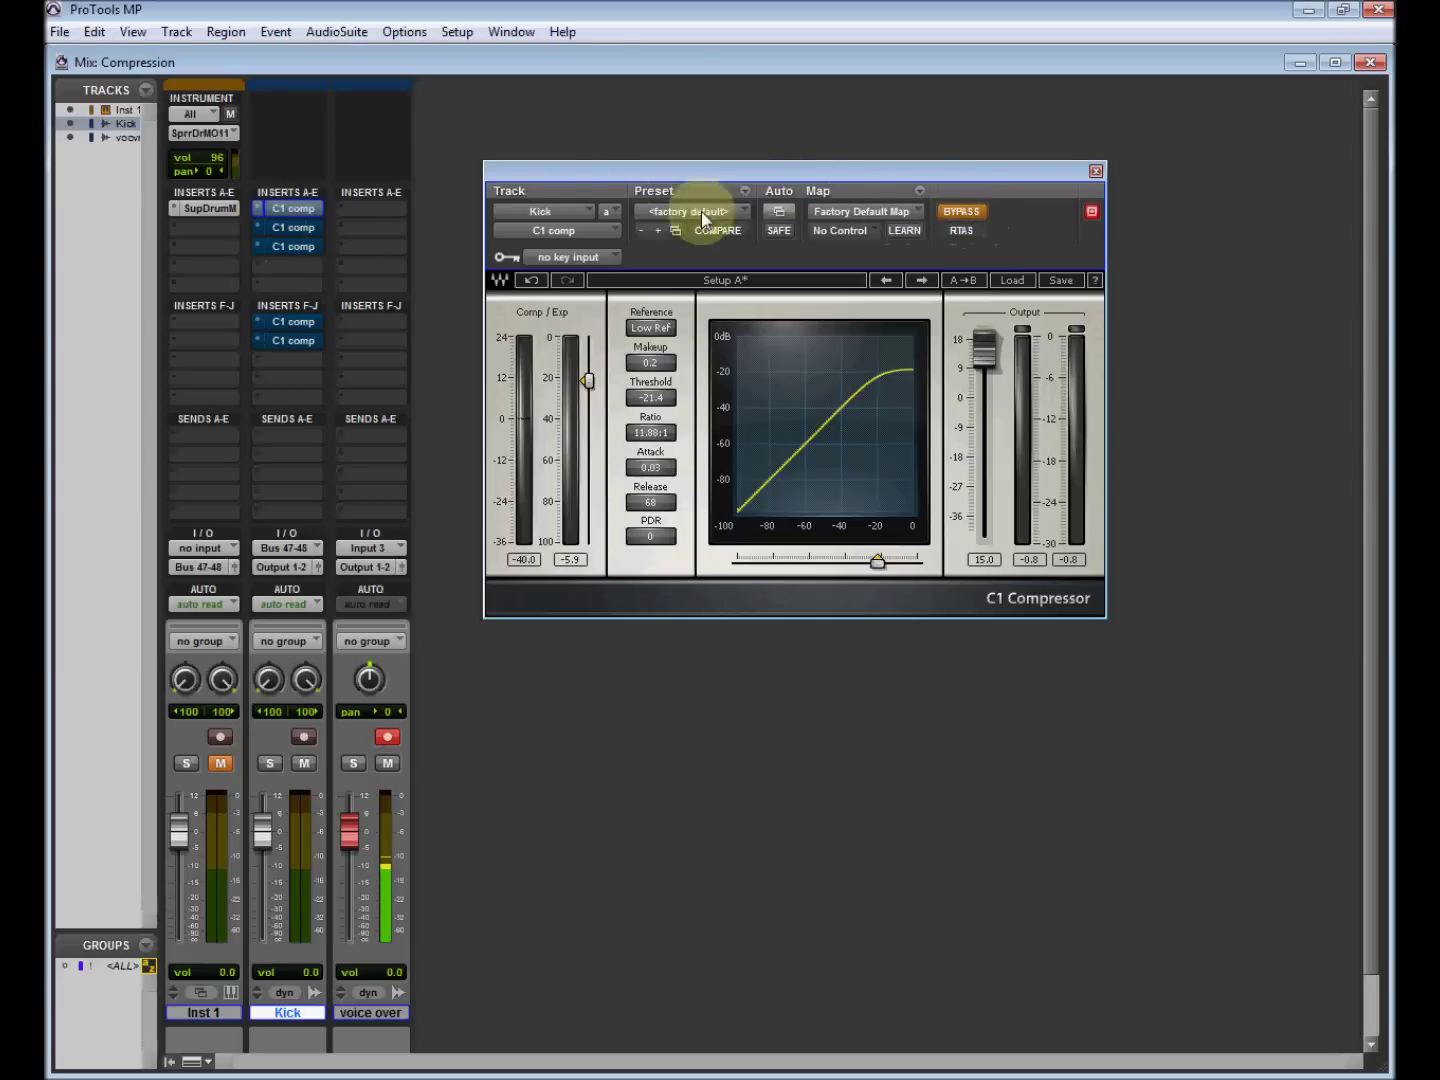
click(958, 210)
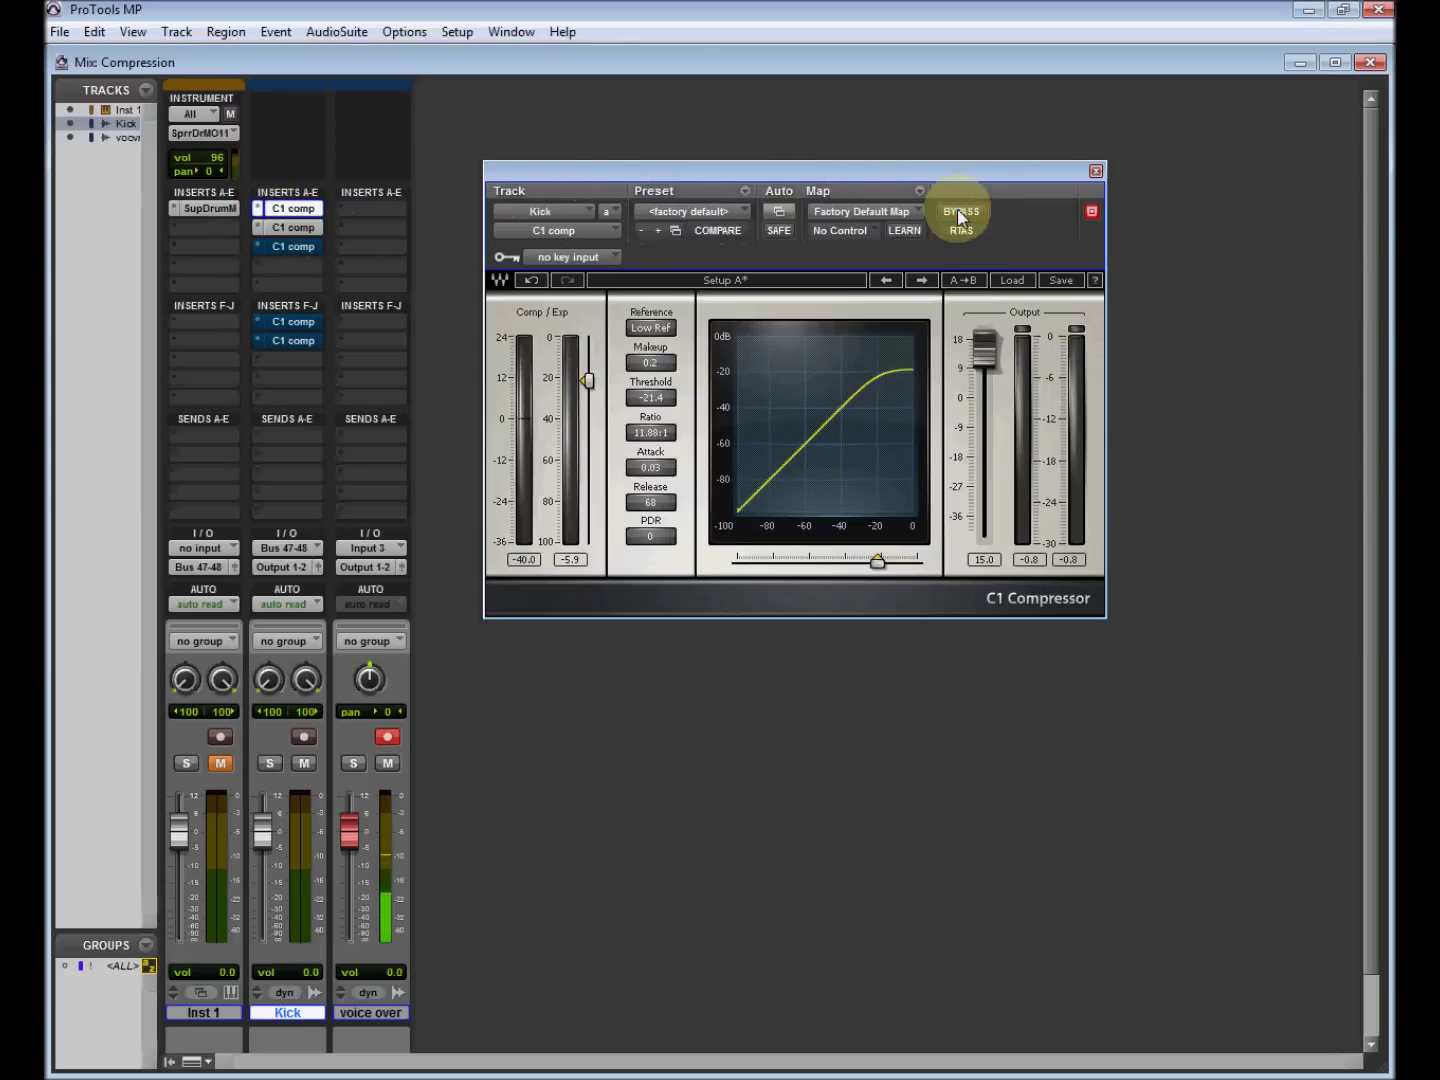
click(960, 211)
click(300, 228)
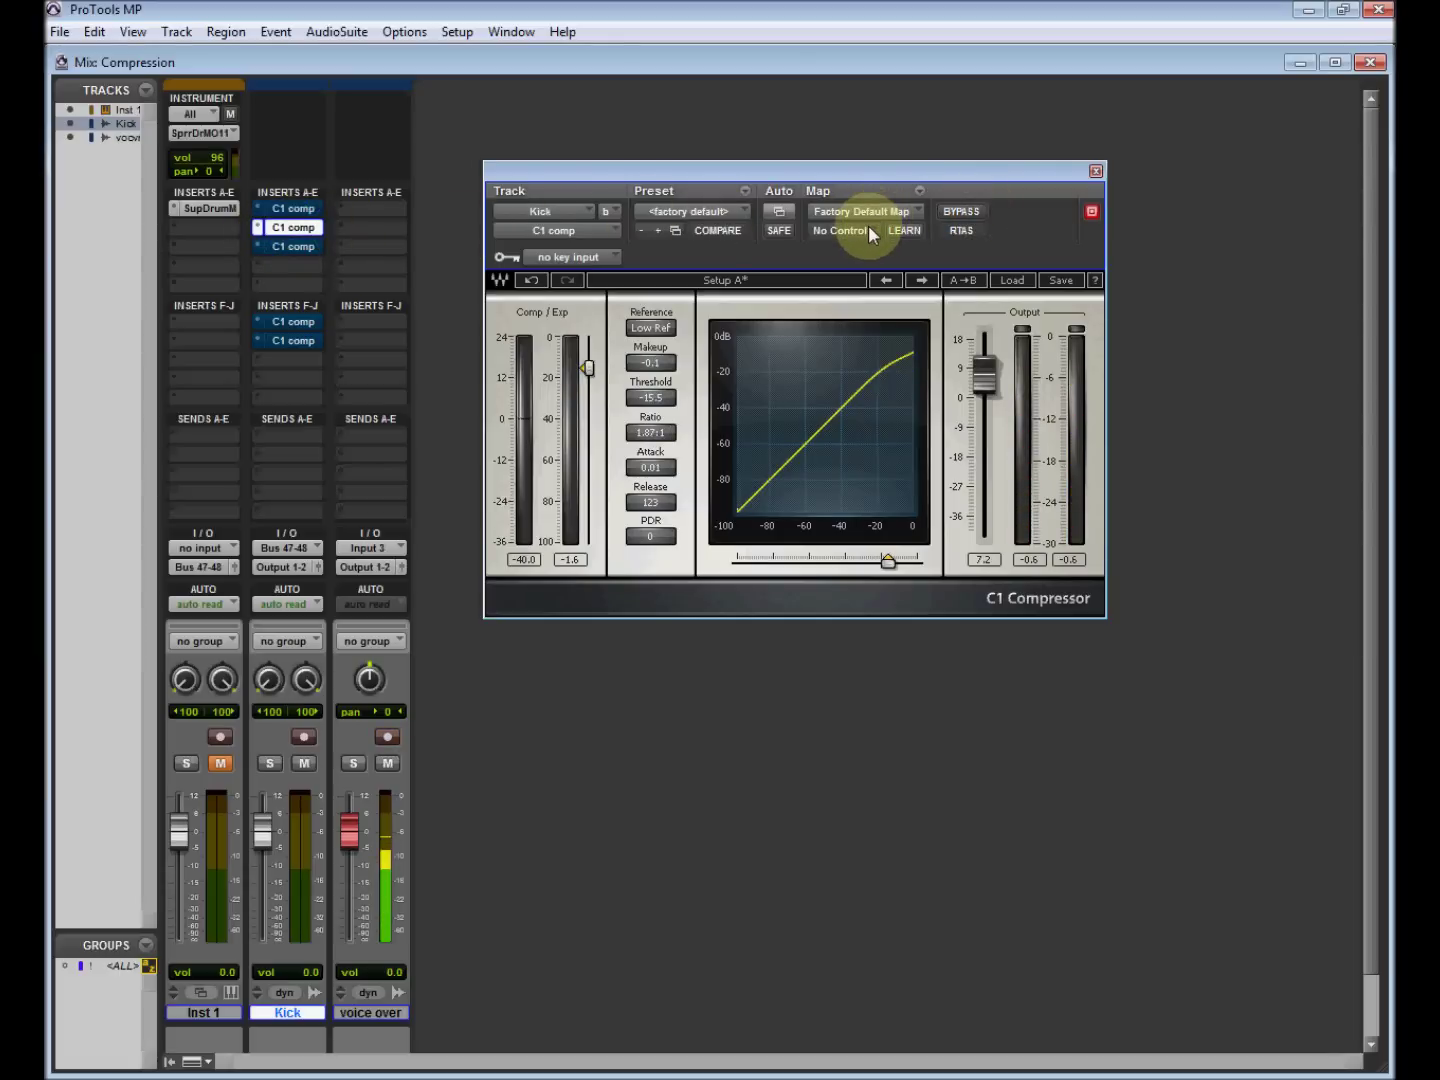
Play the kick and toggle bypass on the second C1 compressor to compare the sound with and without it.
click(968, 214)
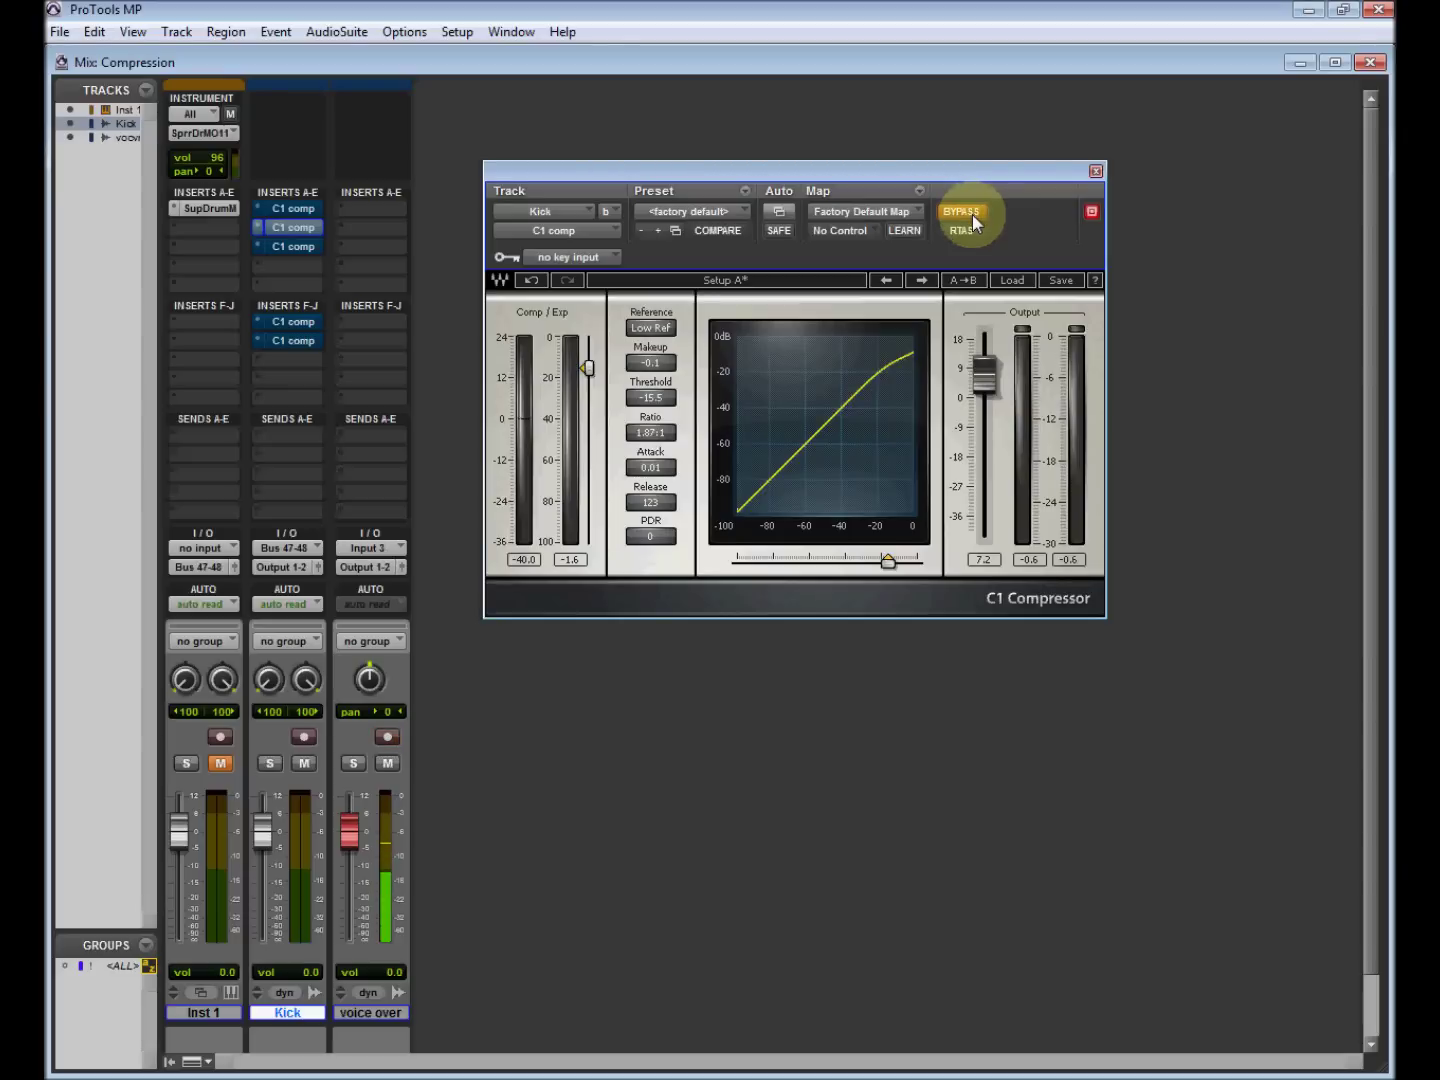
key(space)
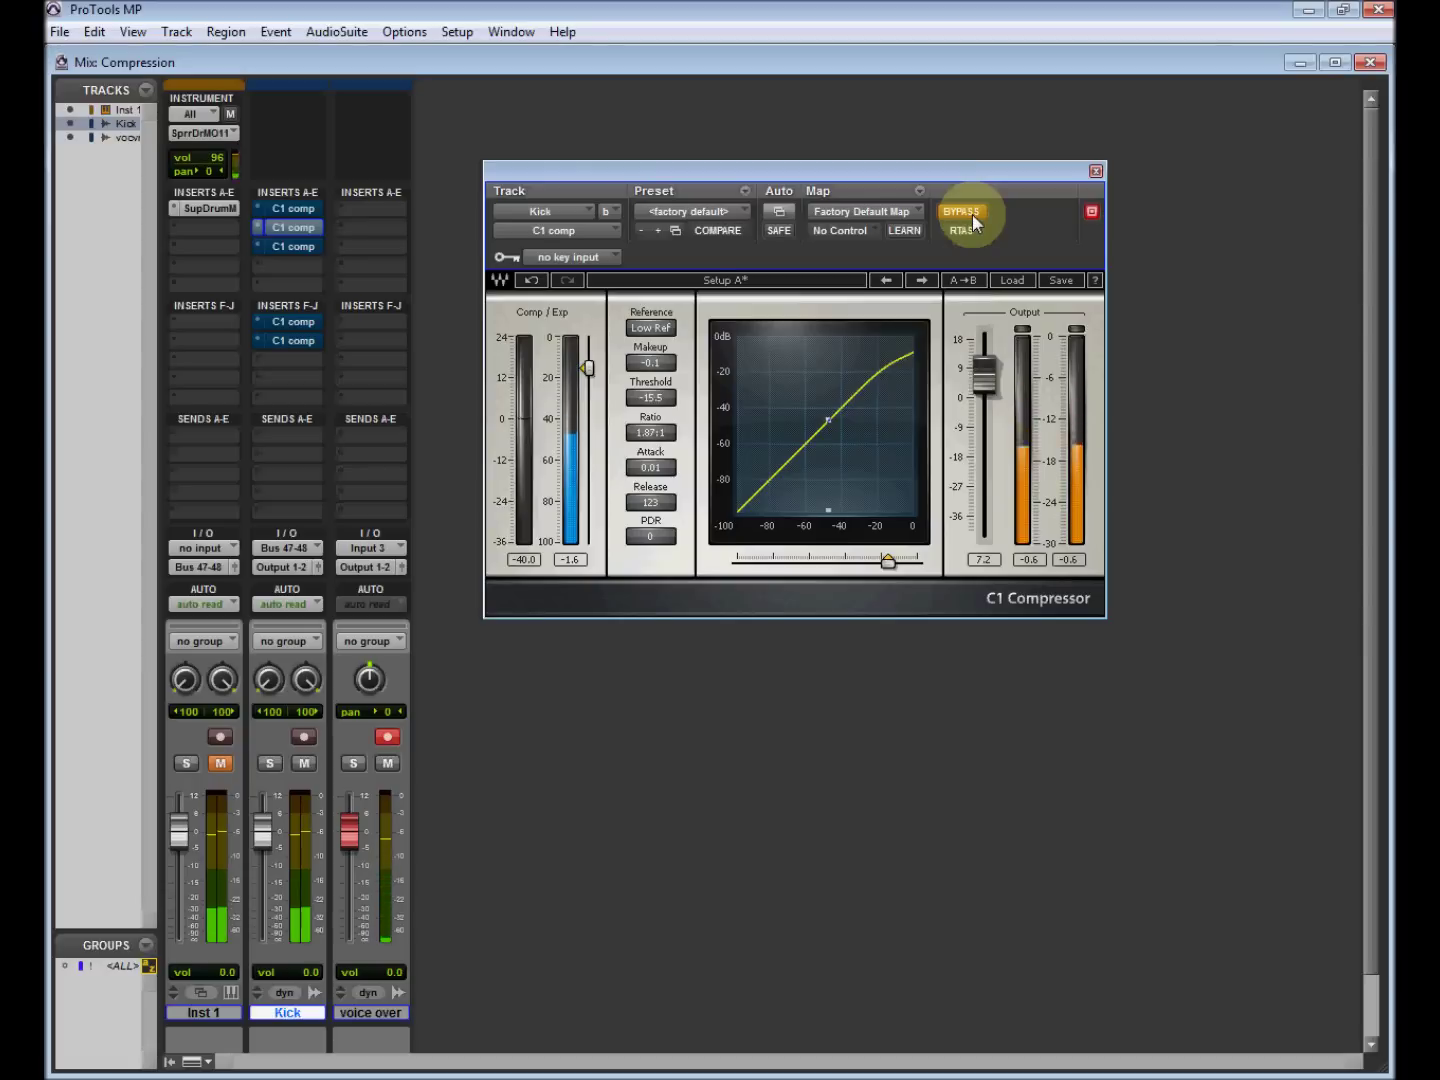
click(973, 218)
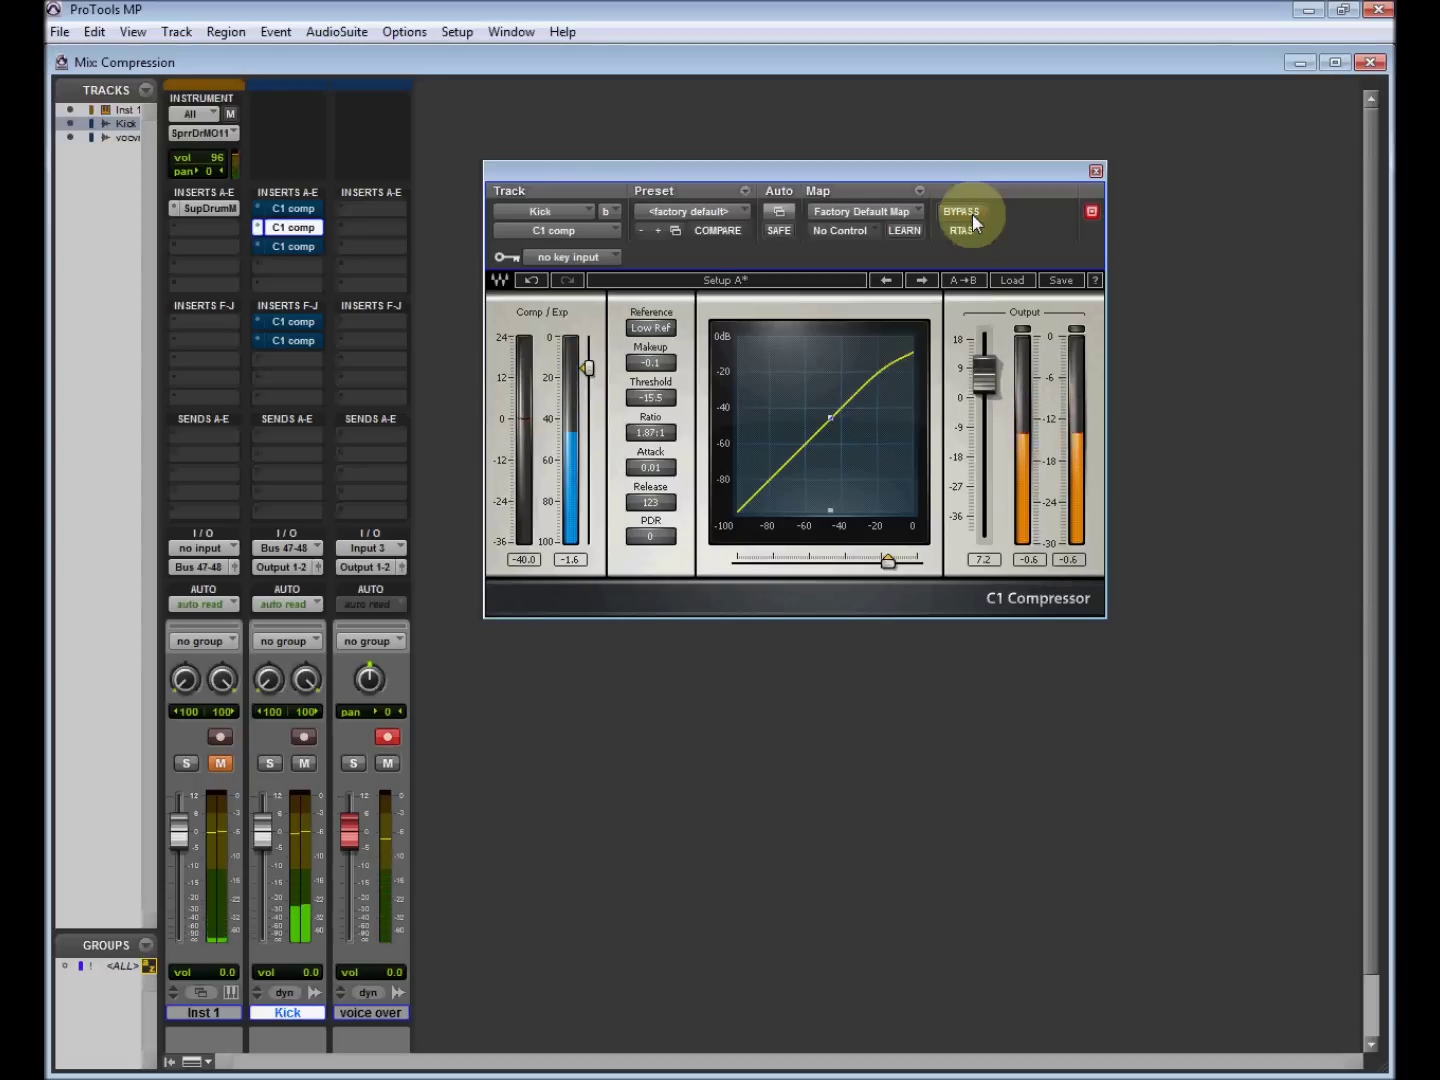
click(973, 218)
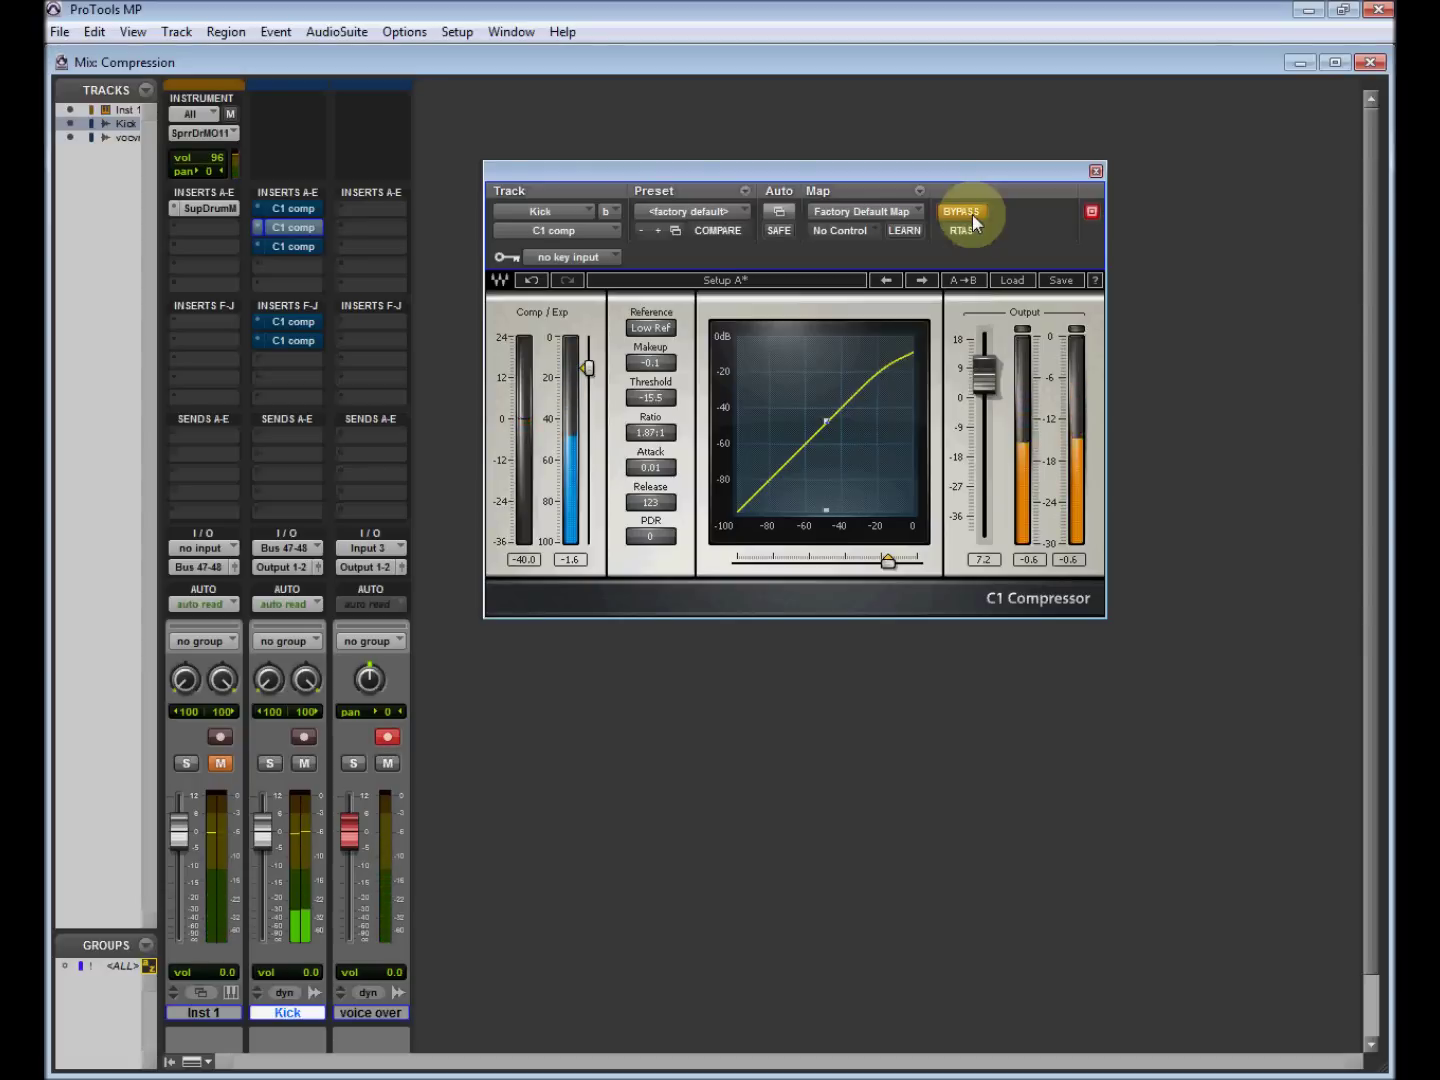
click(973, 218)
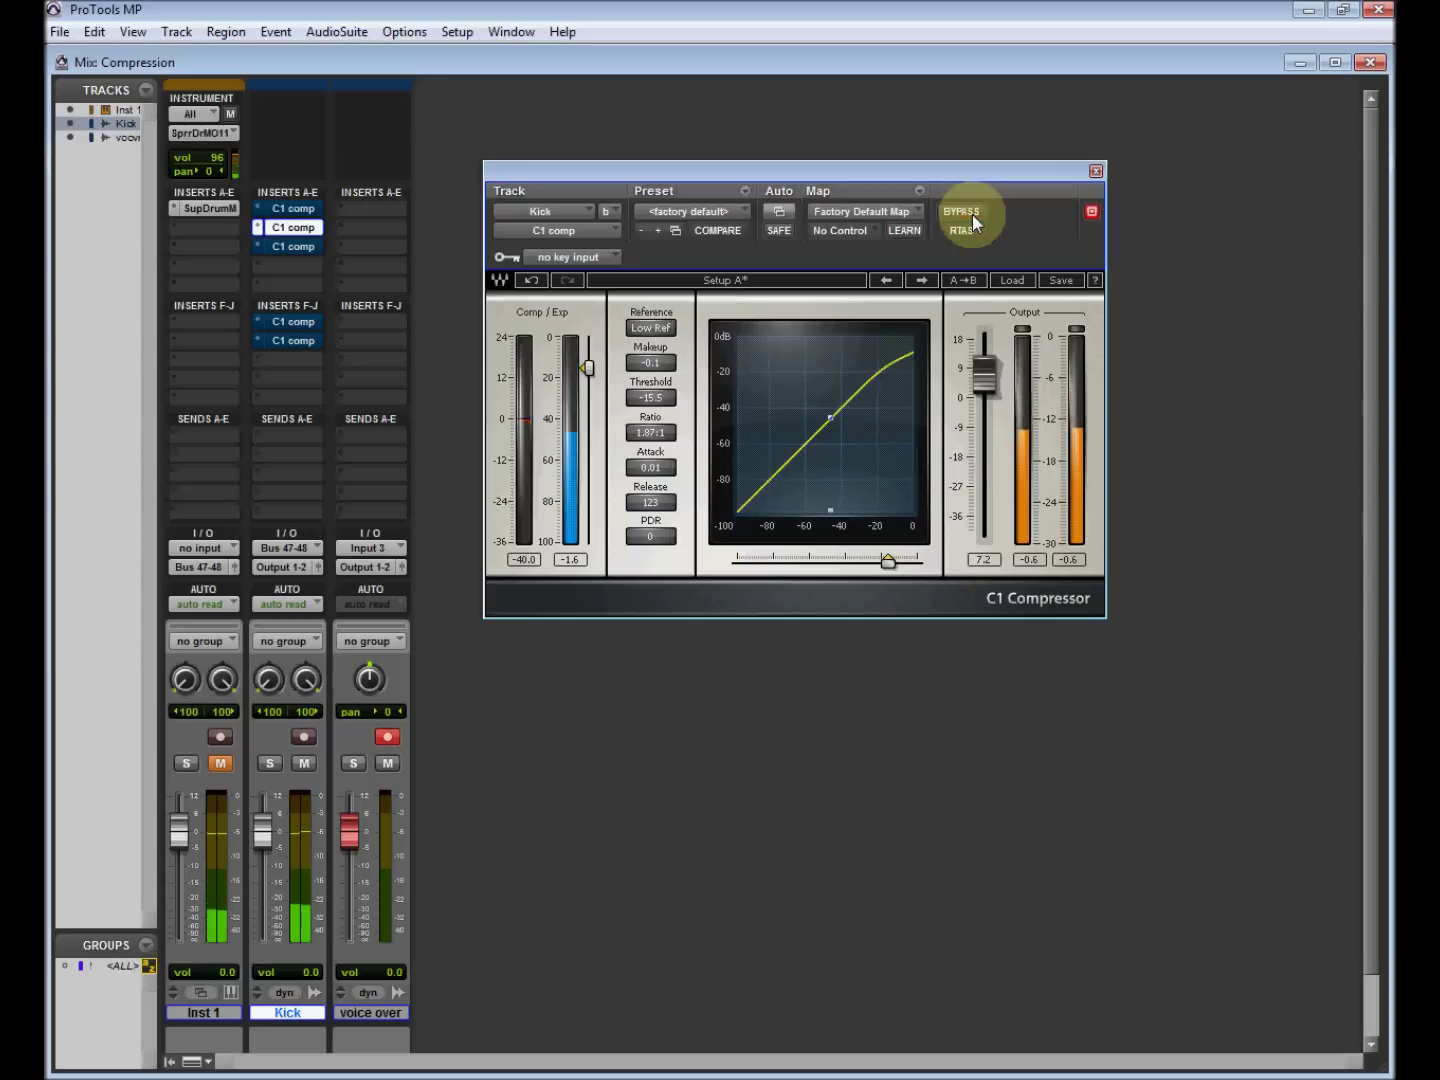
click(973, 219)
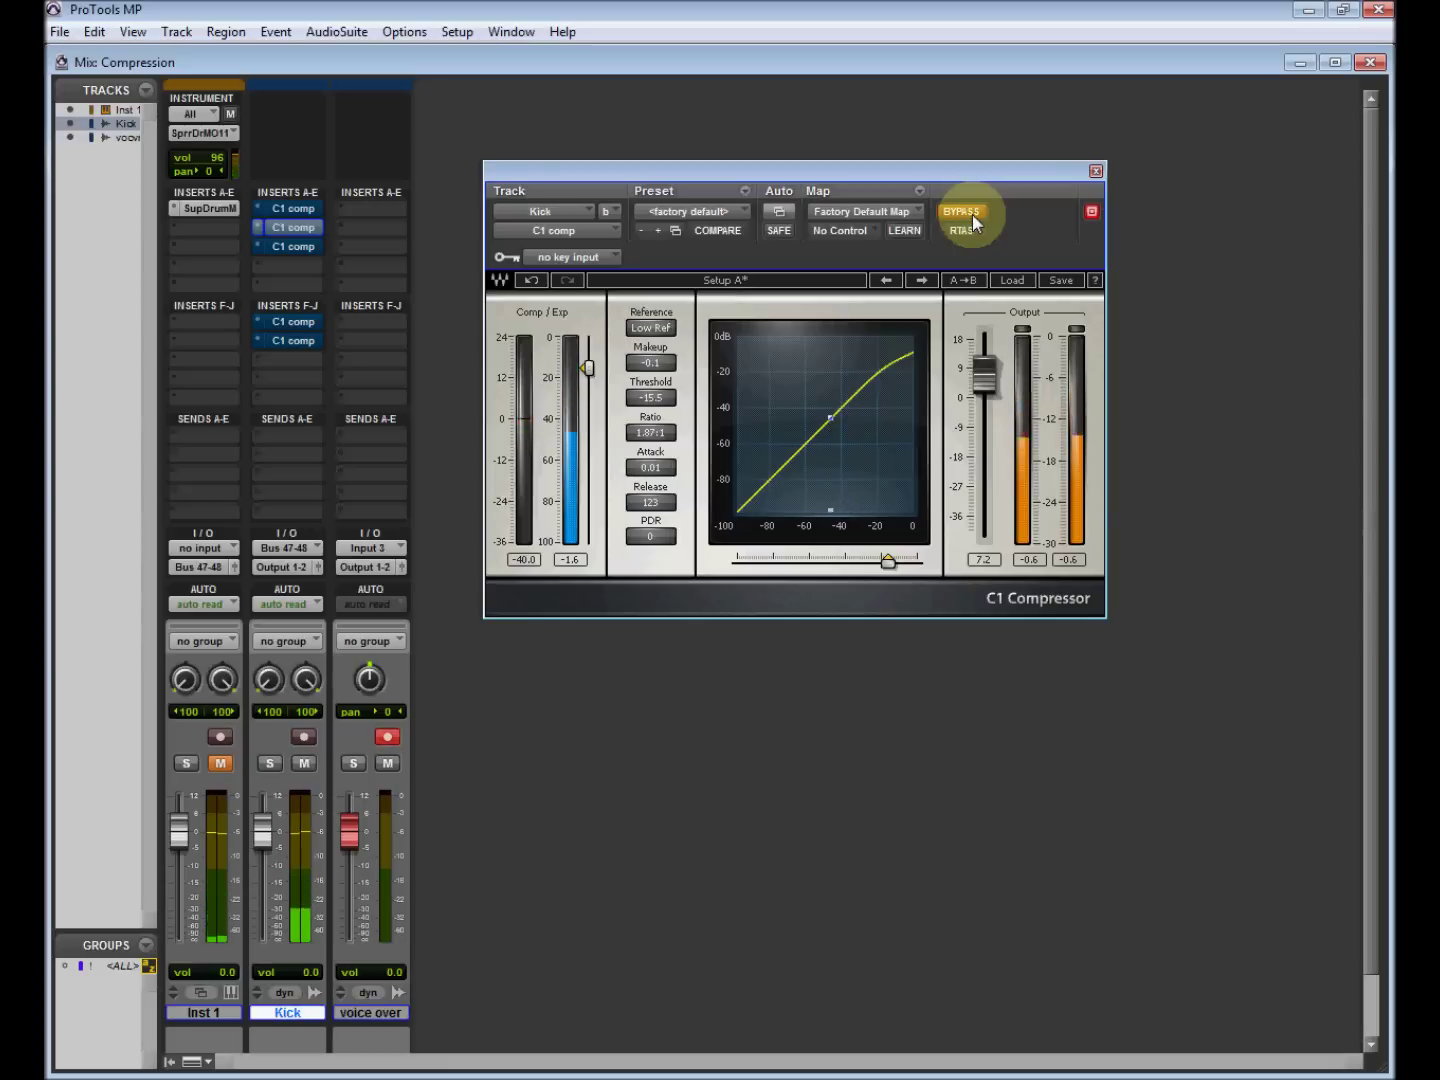
Continue comparing the kick with the second C1 compressor bypassed and active during playback, leaving the compressor active.
click(973, 218)
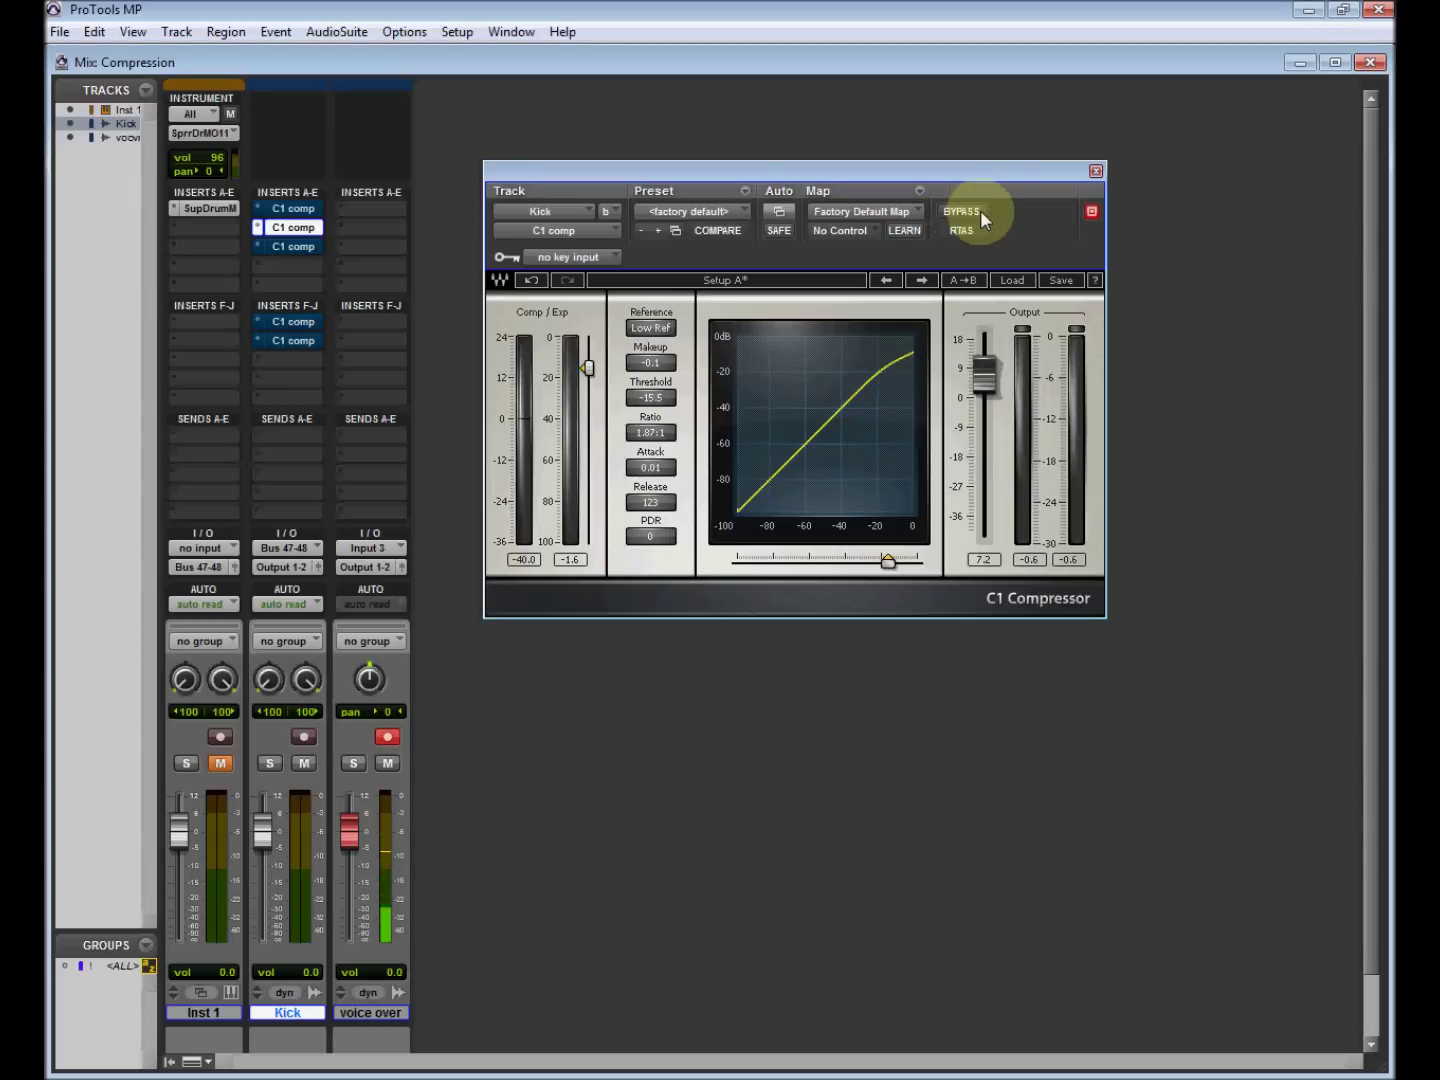
drag(929, 178, 867, 161)
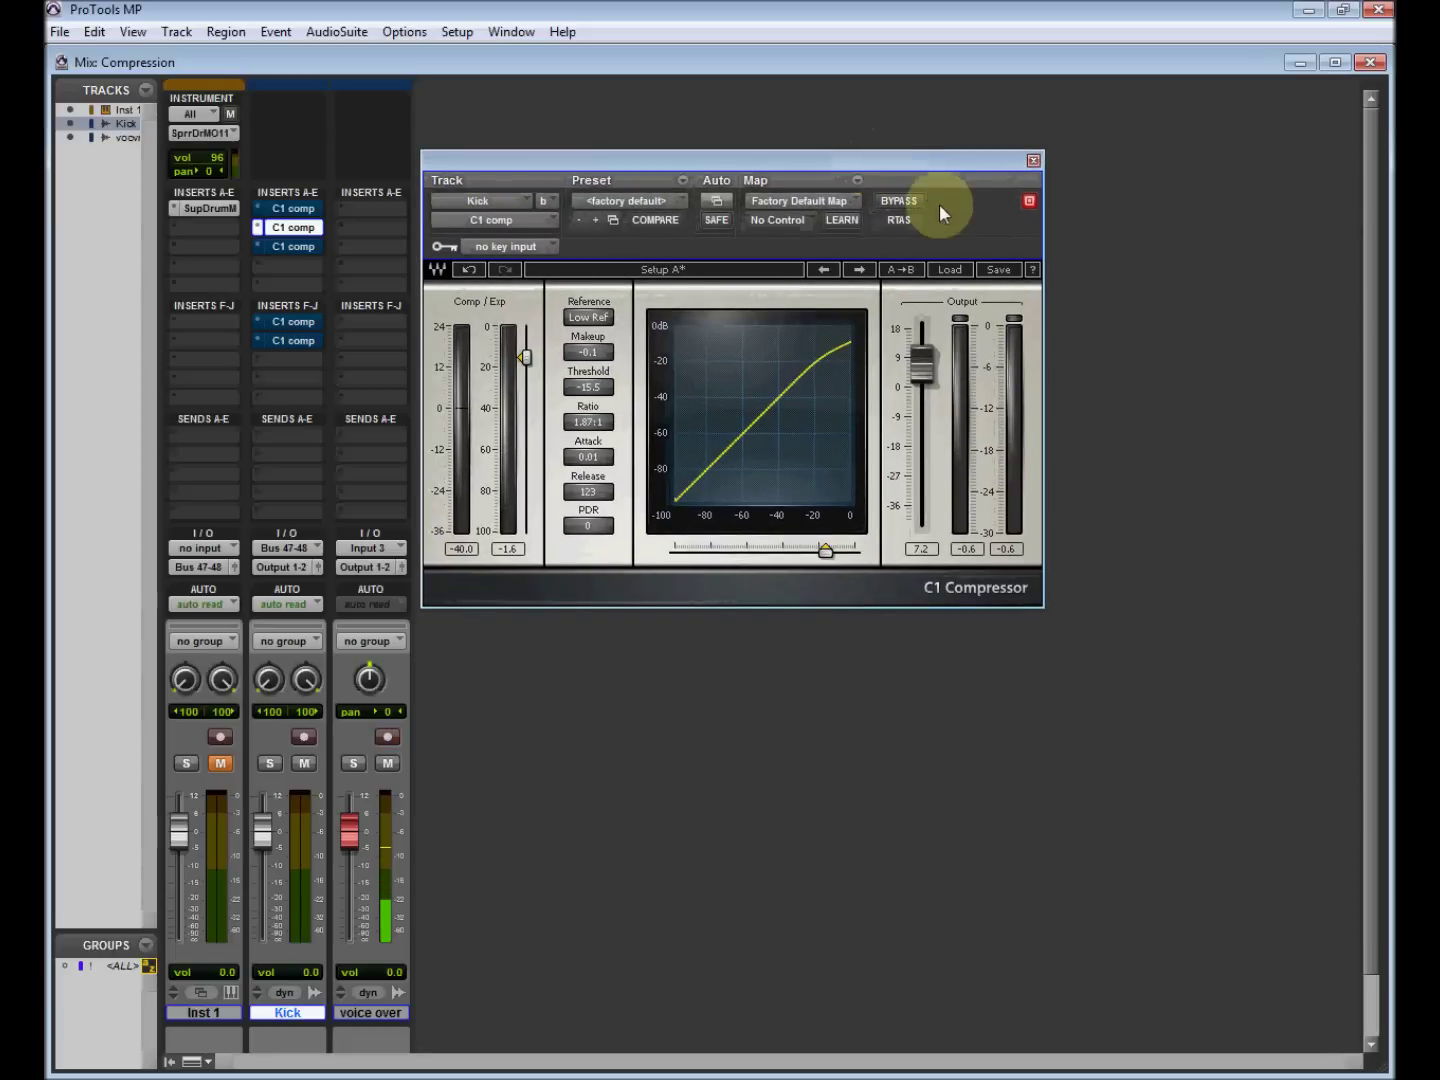
click(905, 202)
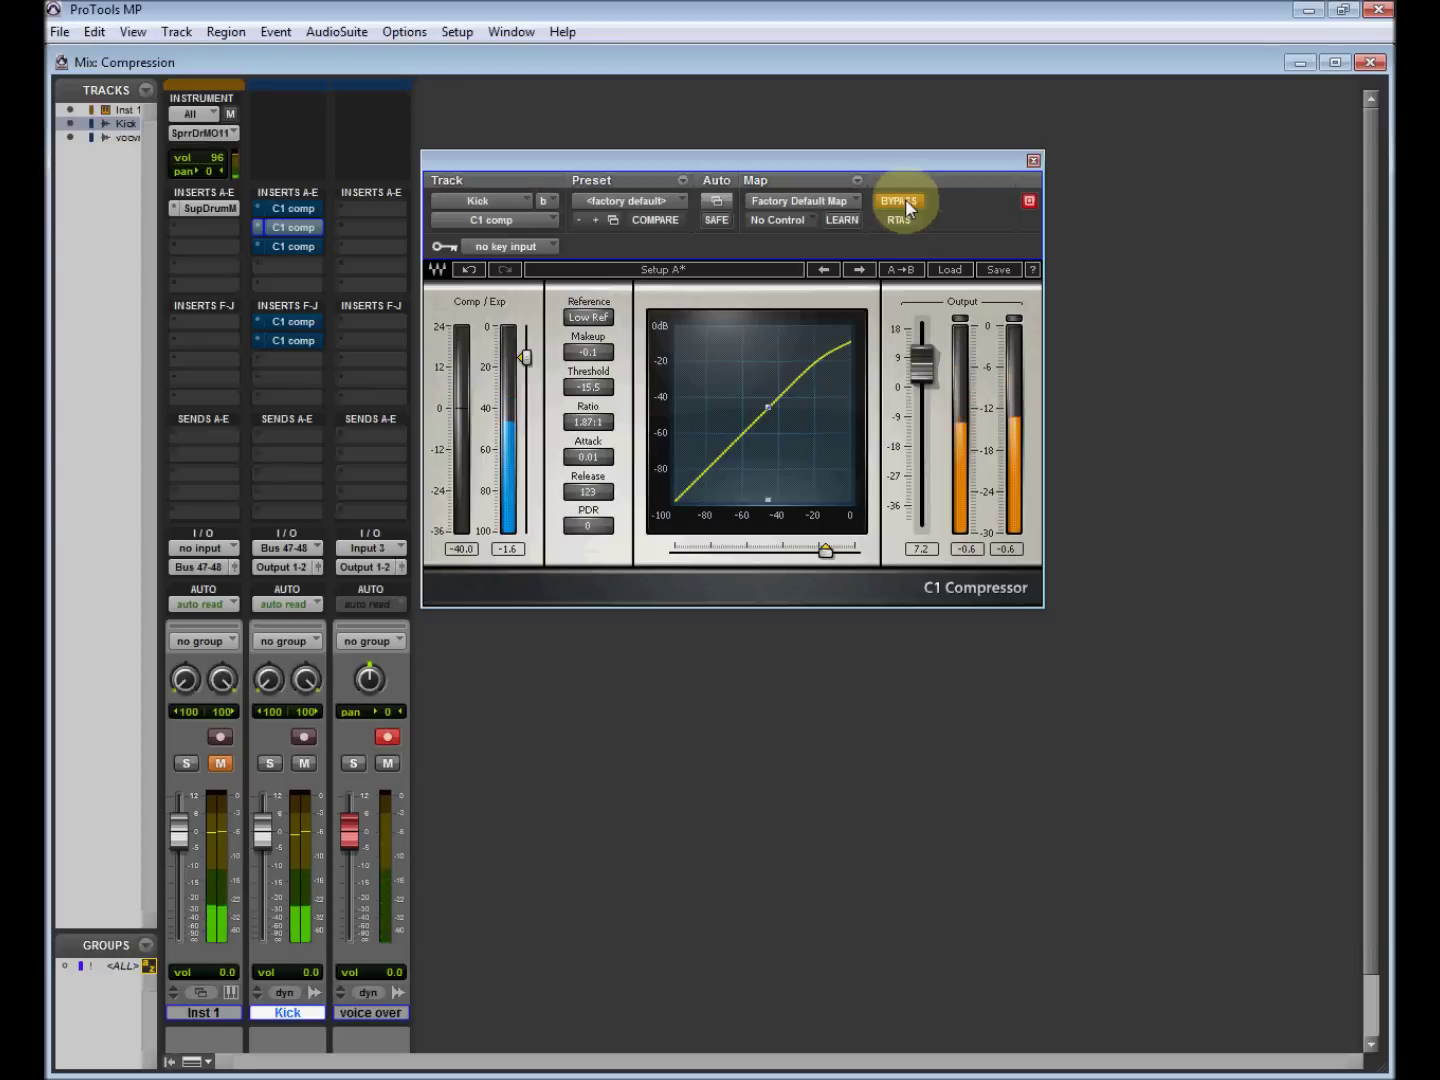
click(900, 203)
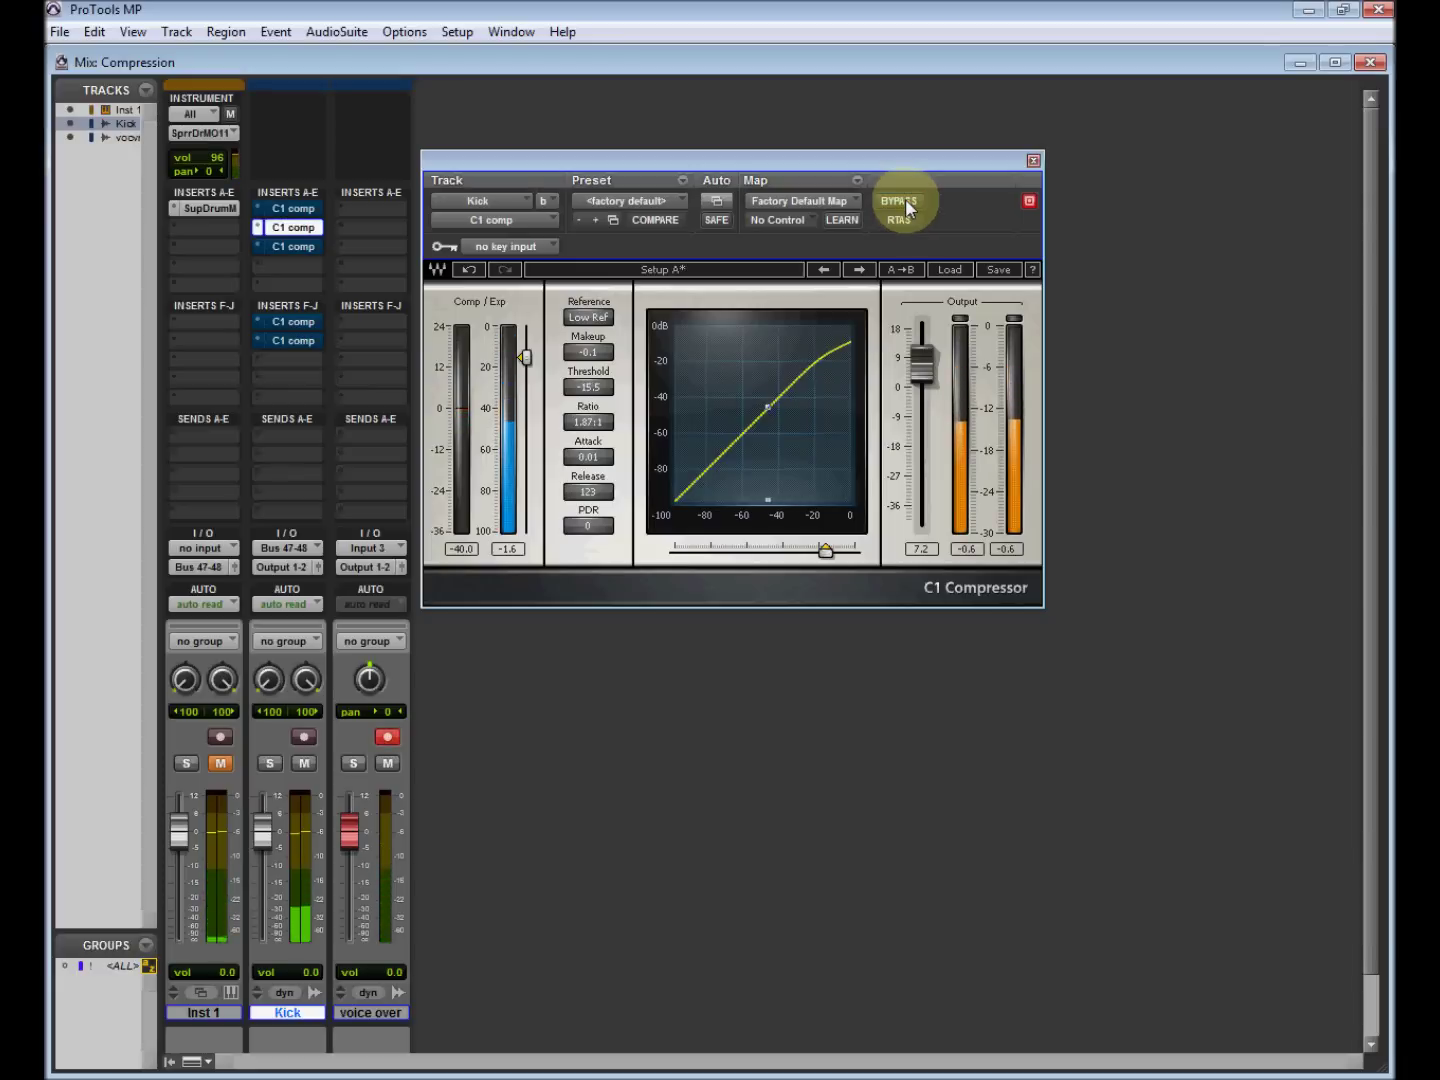
click(905, 204)
click(906, 206)
click(906, 206)
click(905, 205)
click(905, 206)
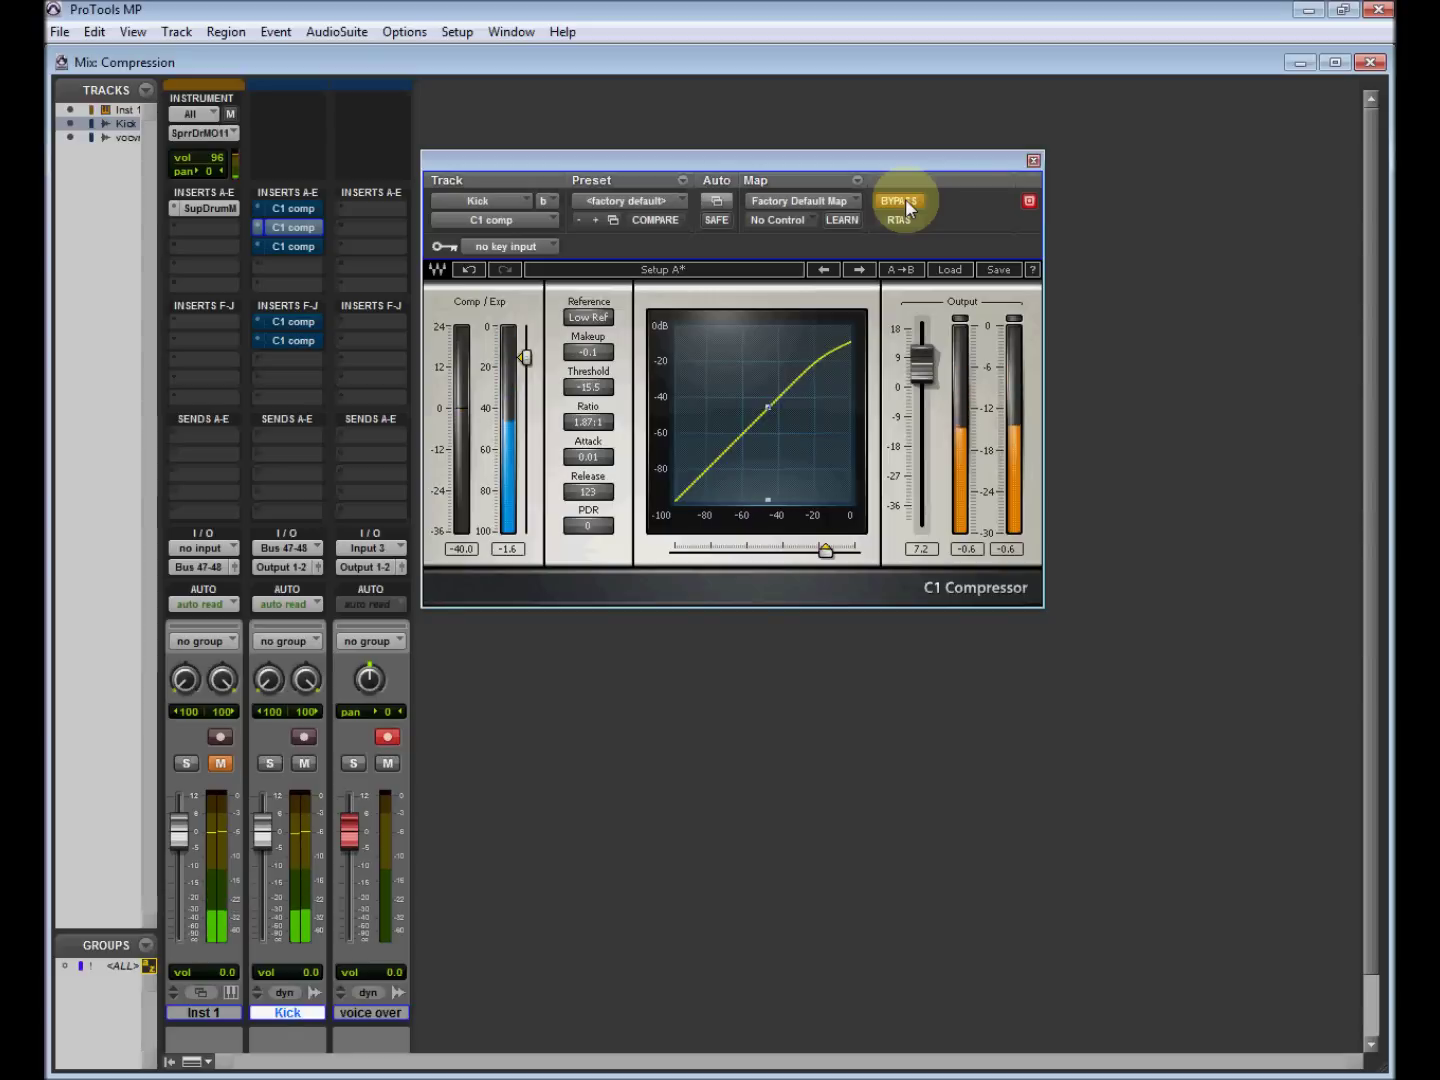
click(906, 206)
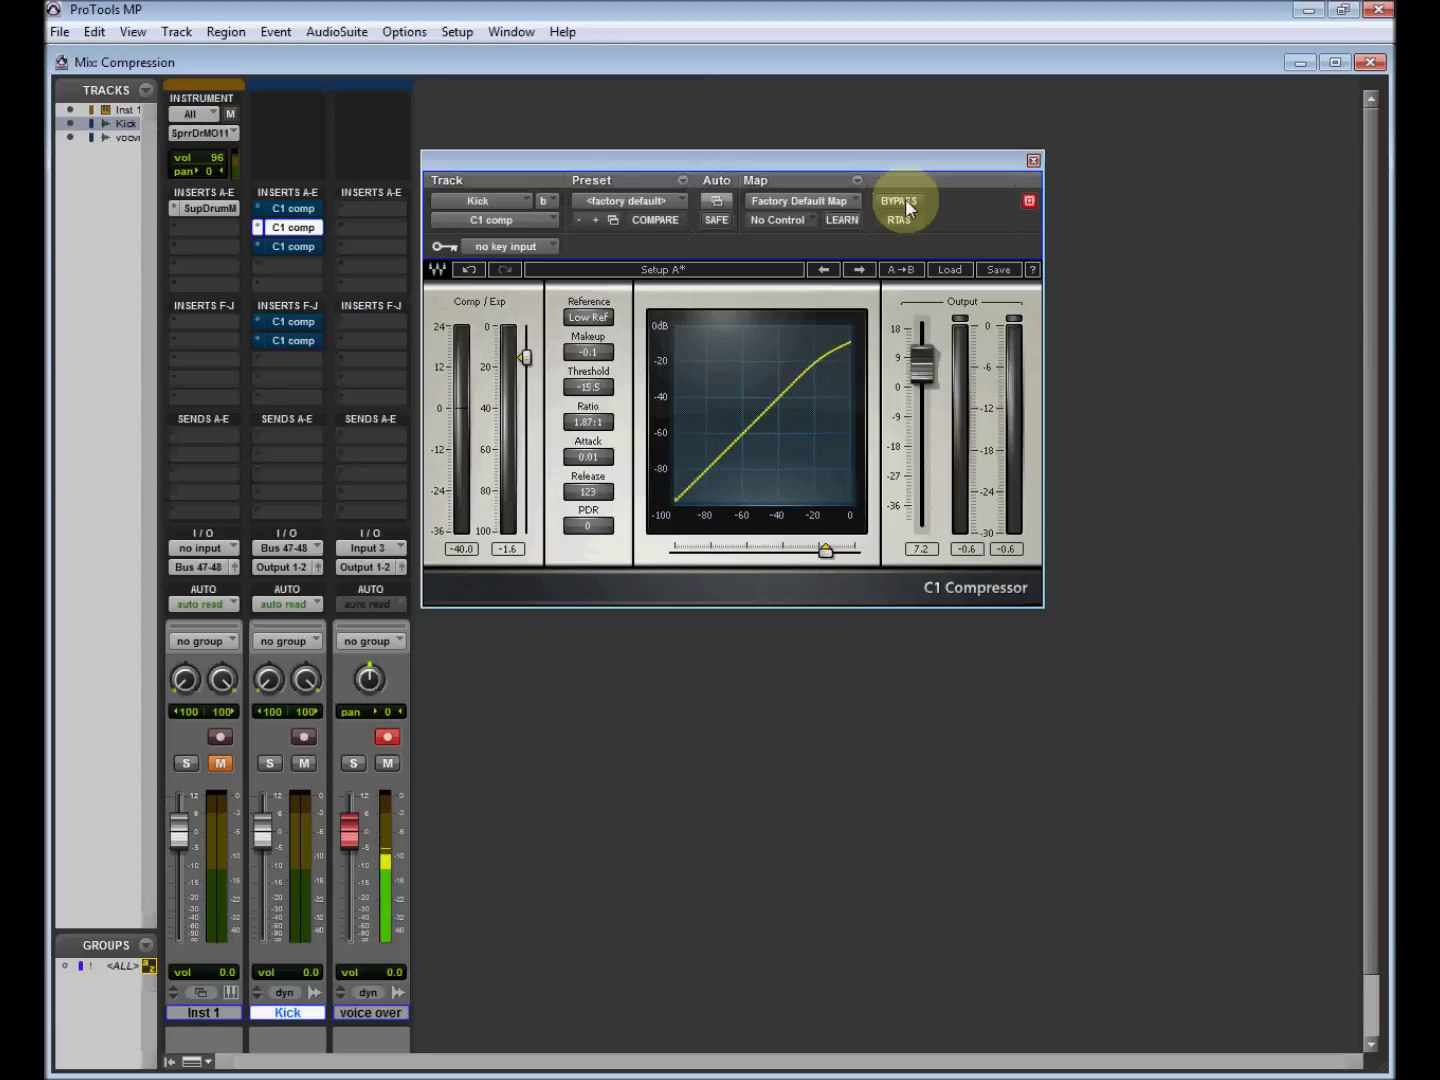
Switch from the second C1 compressor to the third on the Kick track, bypassing the former, and clear the third's output clip indicators.
click(905, 203)
click(317, 248)
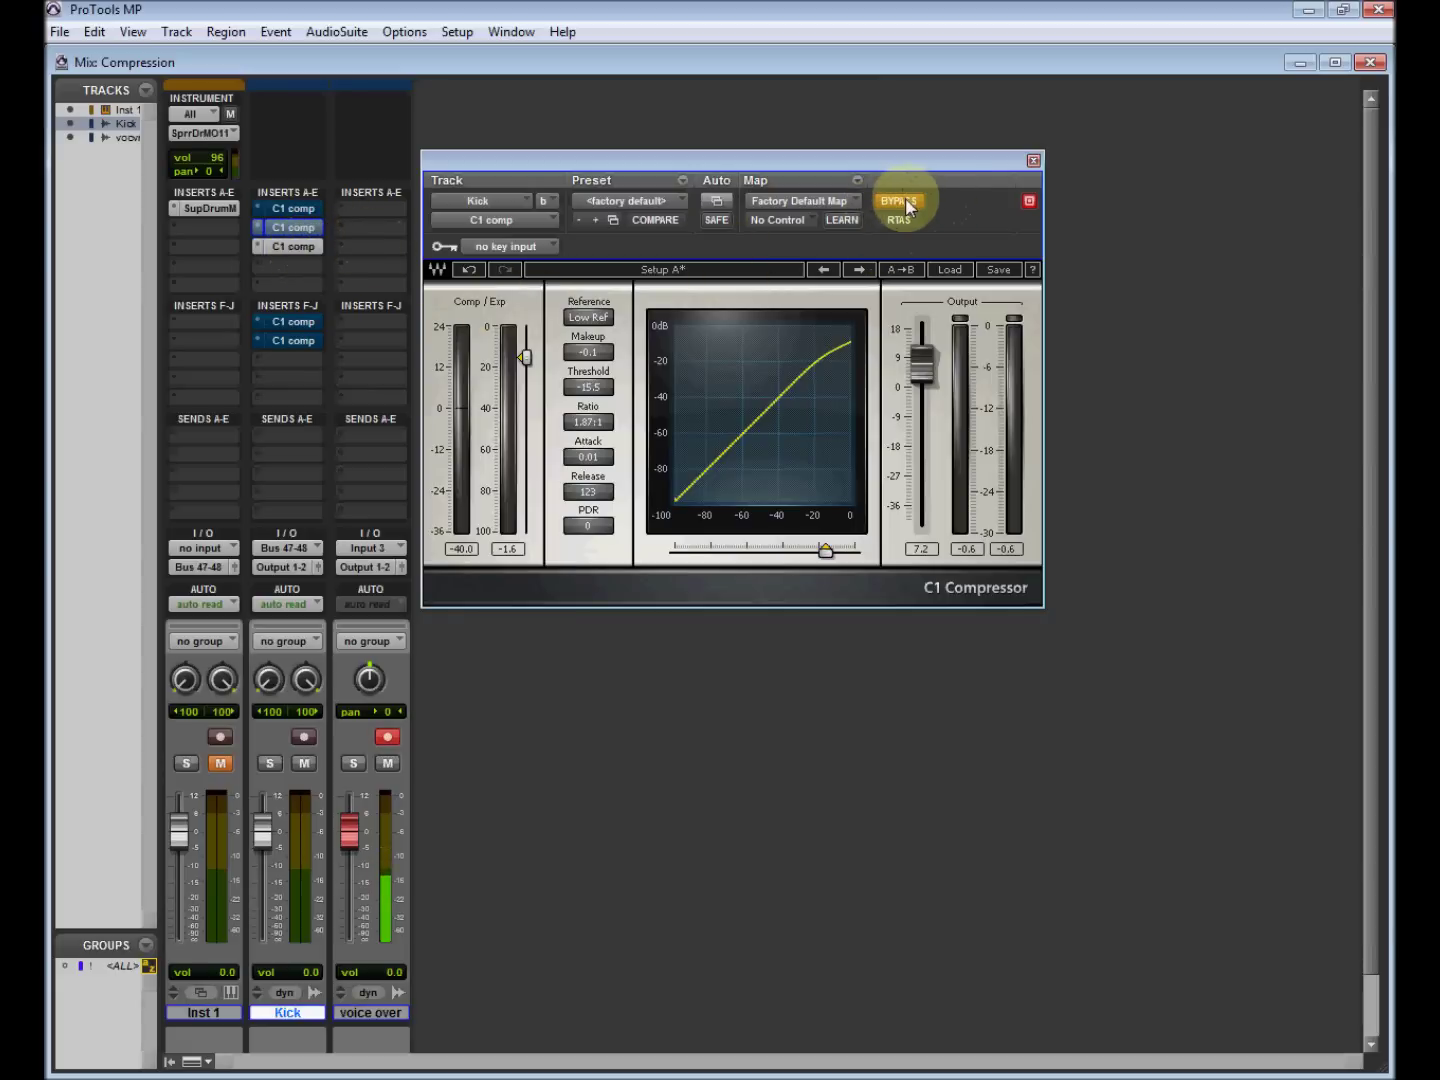
click(295, 248)
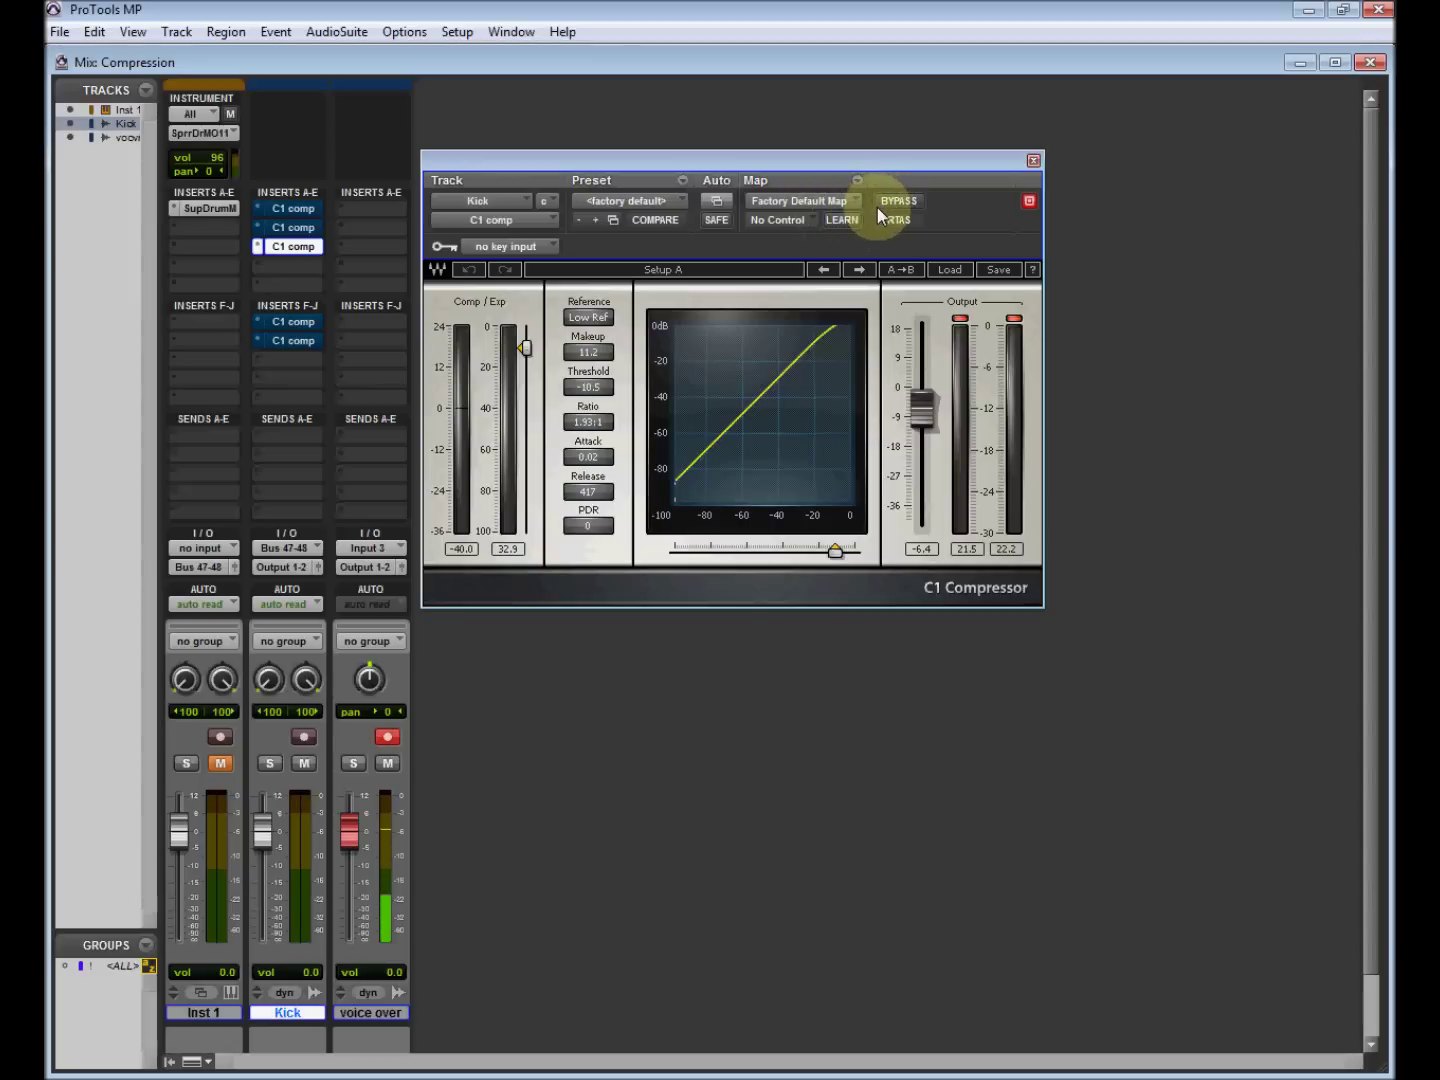
click(1012, 320)
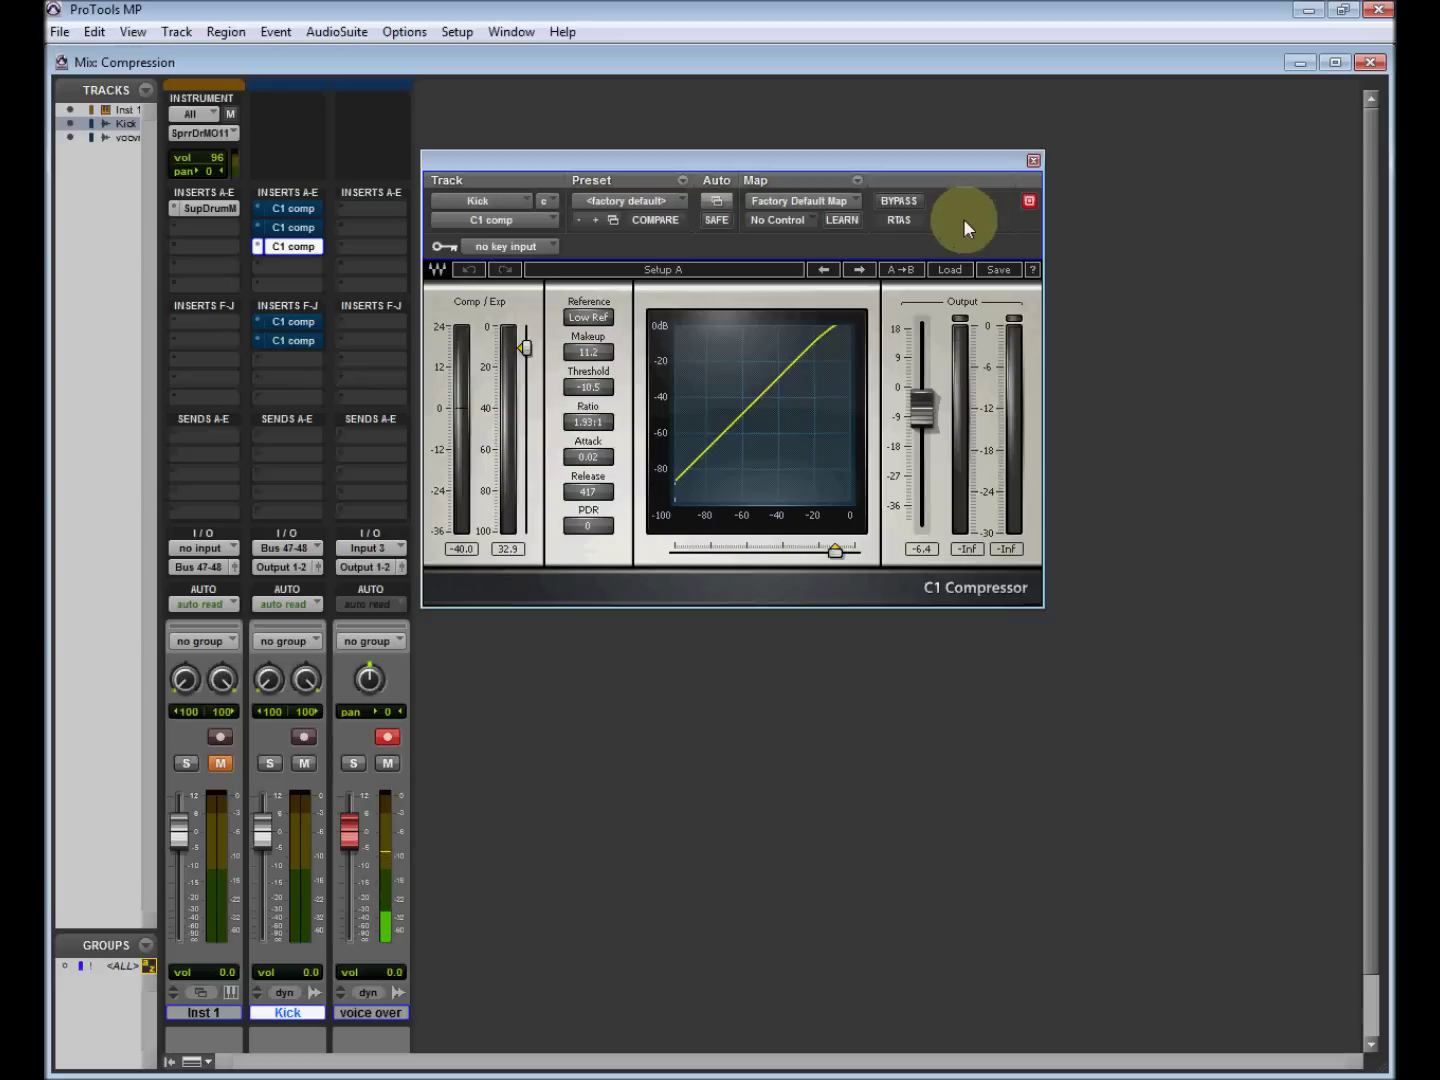
Play the kick and toggle bypass on the third C1 compressor repeatedly to compare the sound, leaving the compressor active.
drag(894, 155, 919, 157)
click(932, 203)
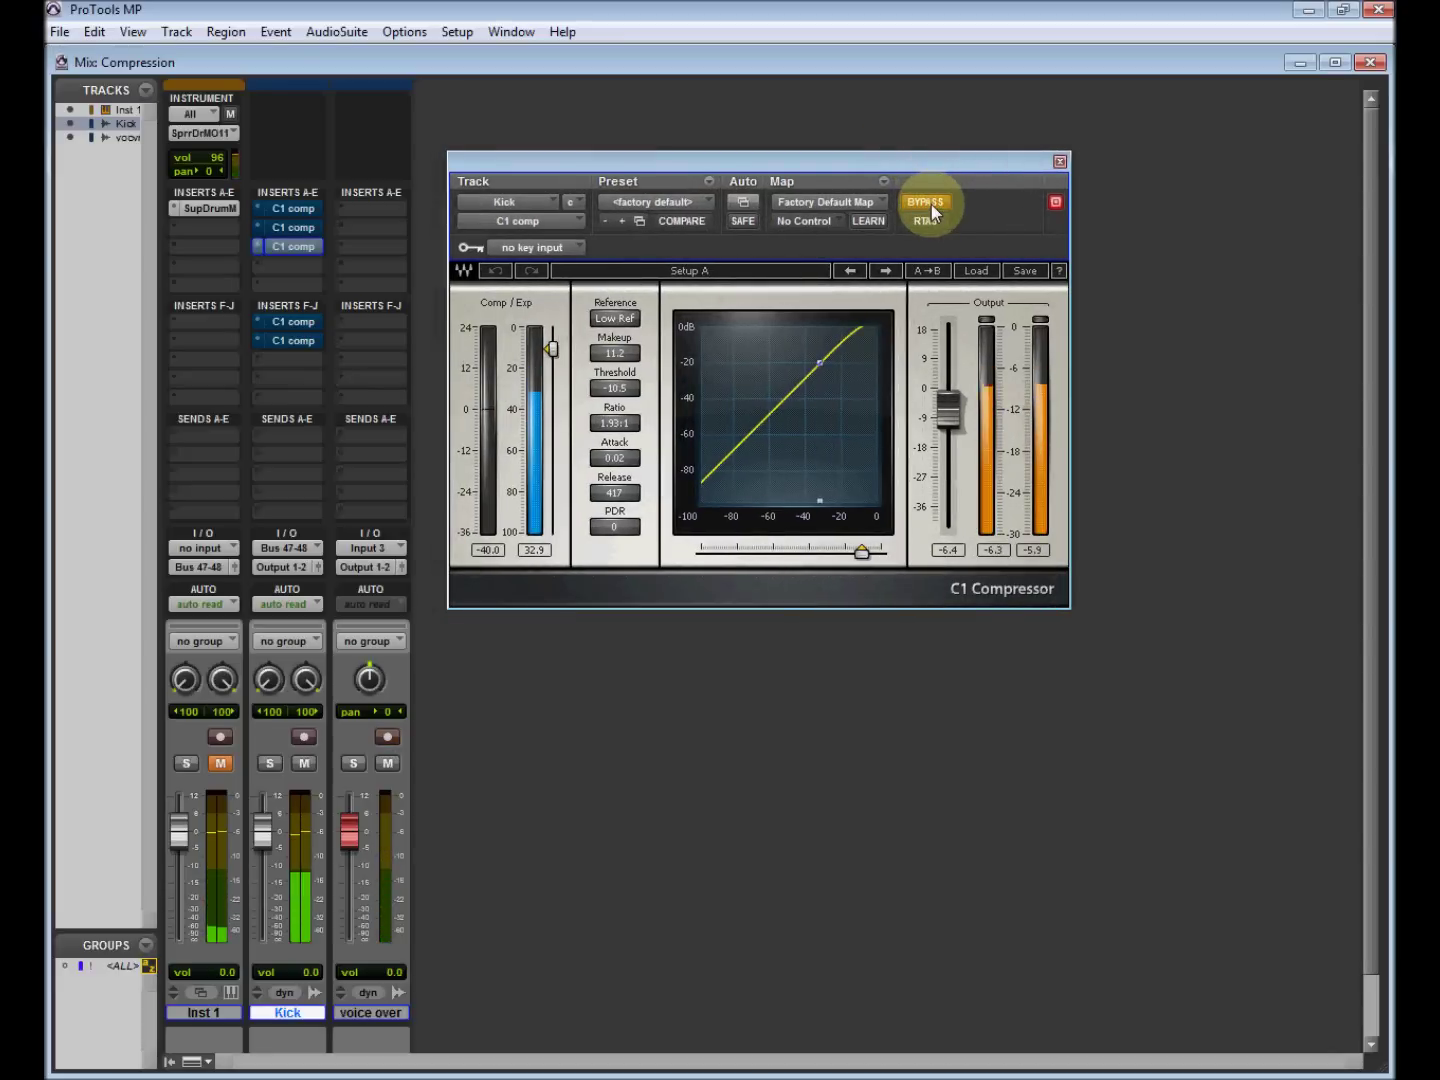
click(931, 203)
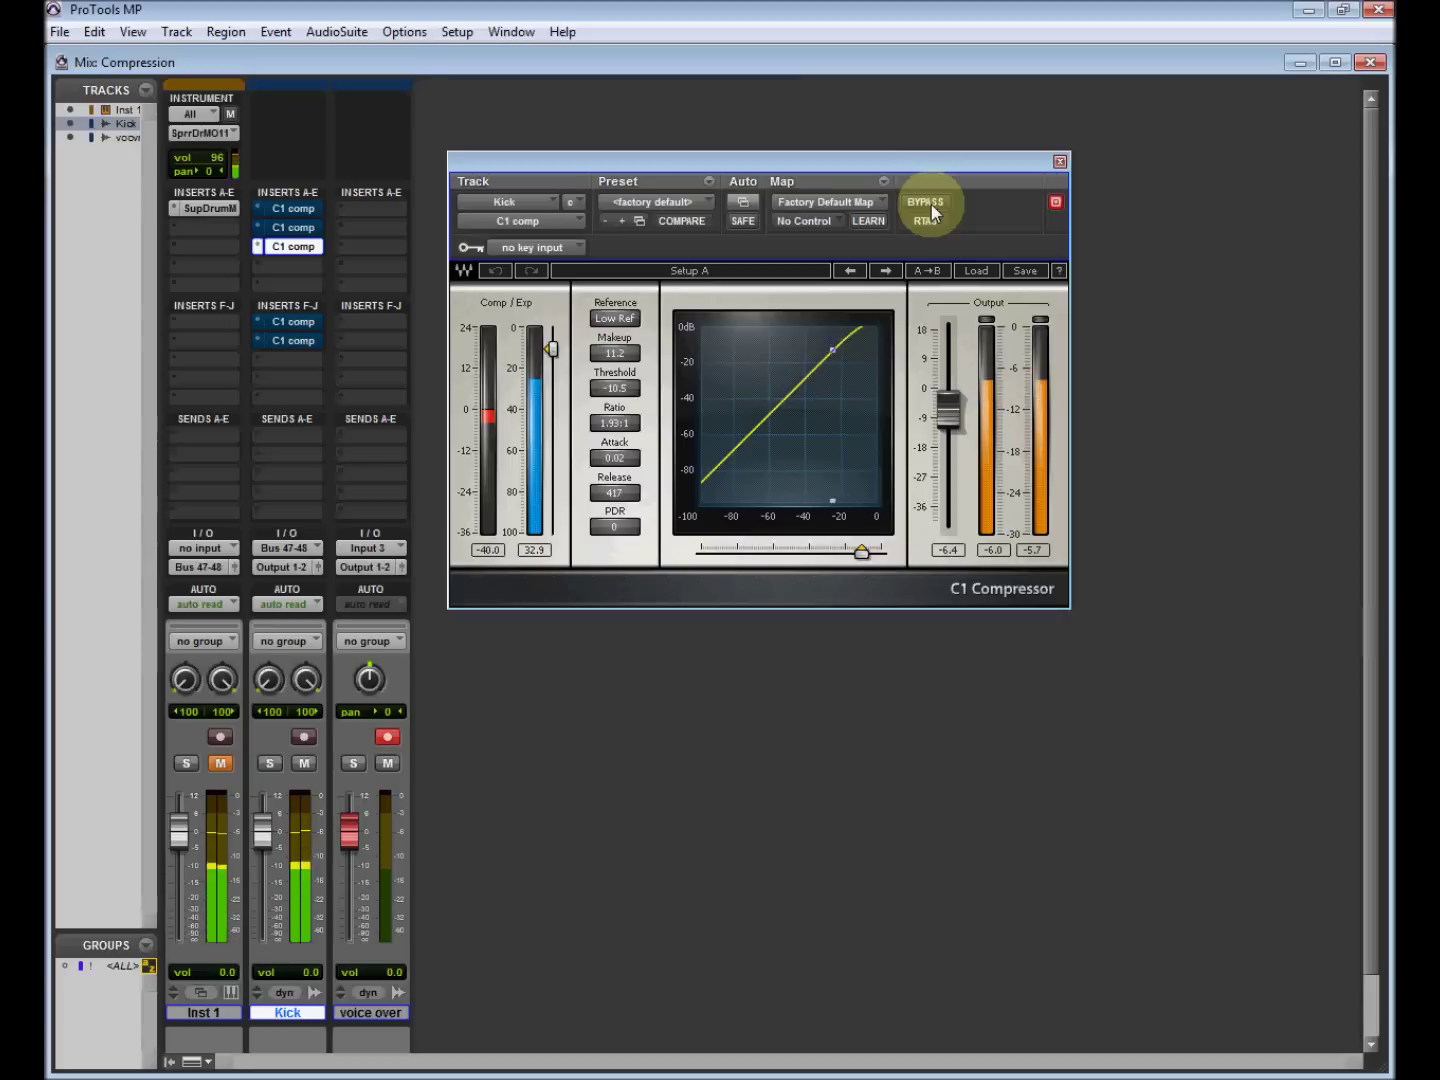
click(932, 203)
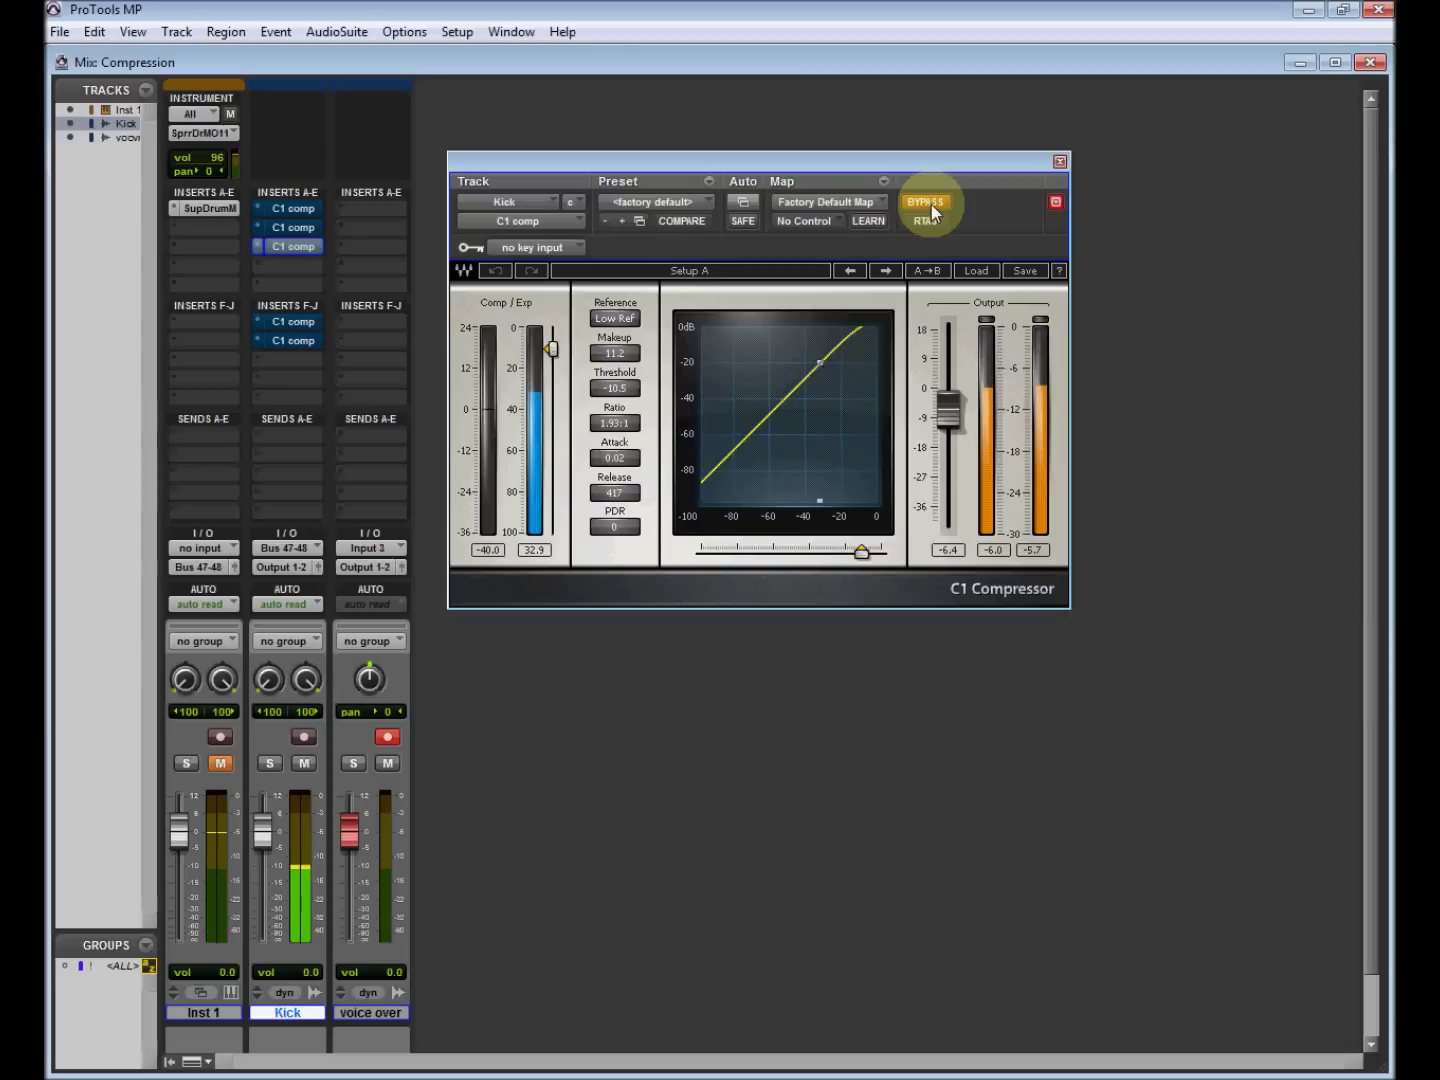
click(933, 206)
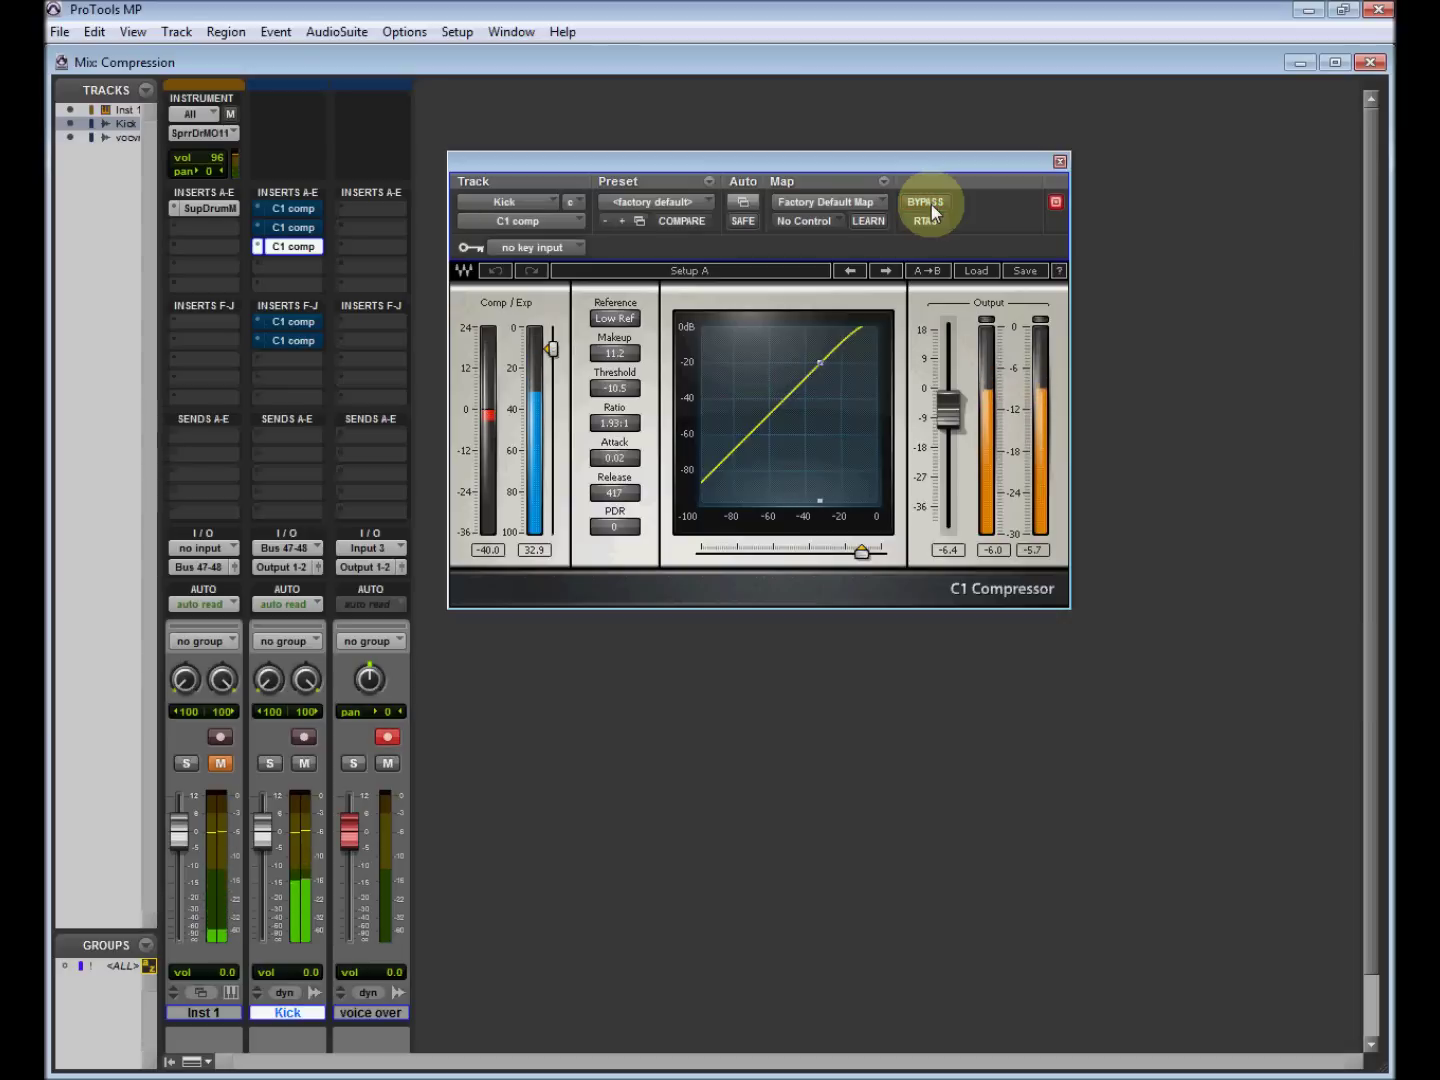
click(932, 206)
click(933, 206)
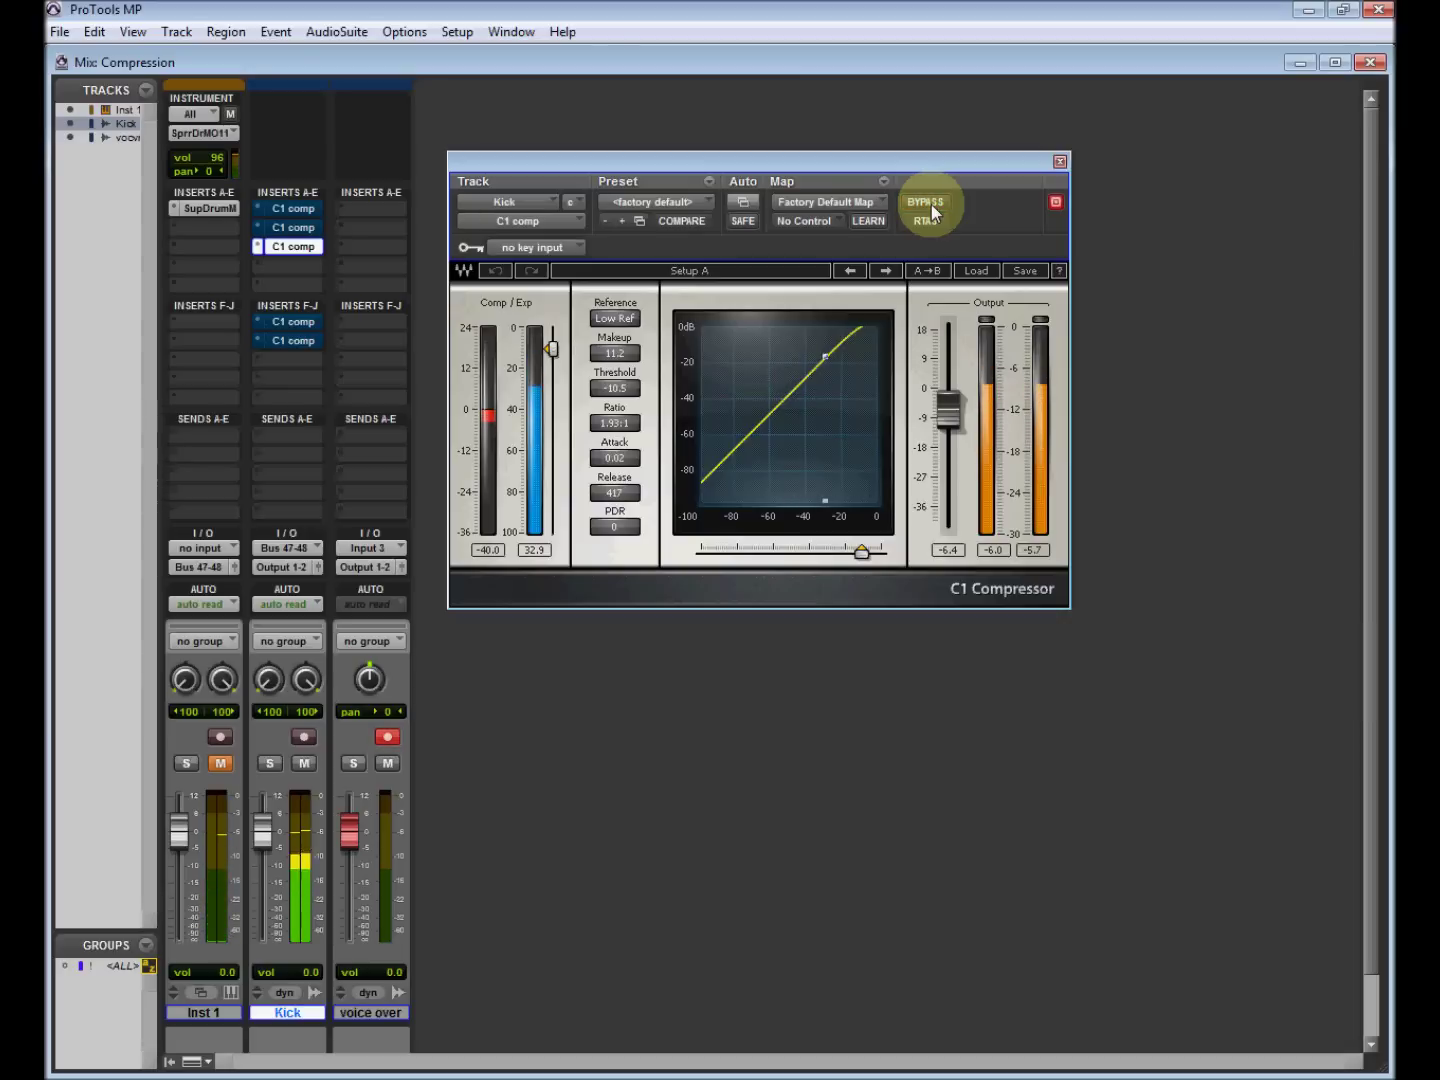
click(932, 206)
click(932, 206)
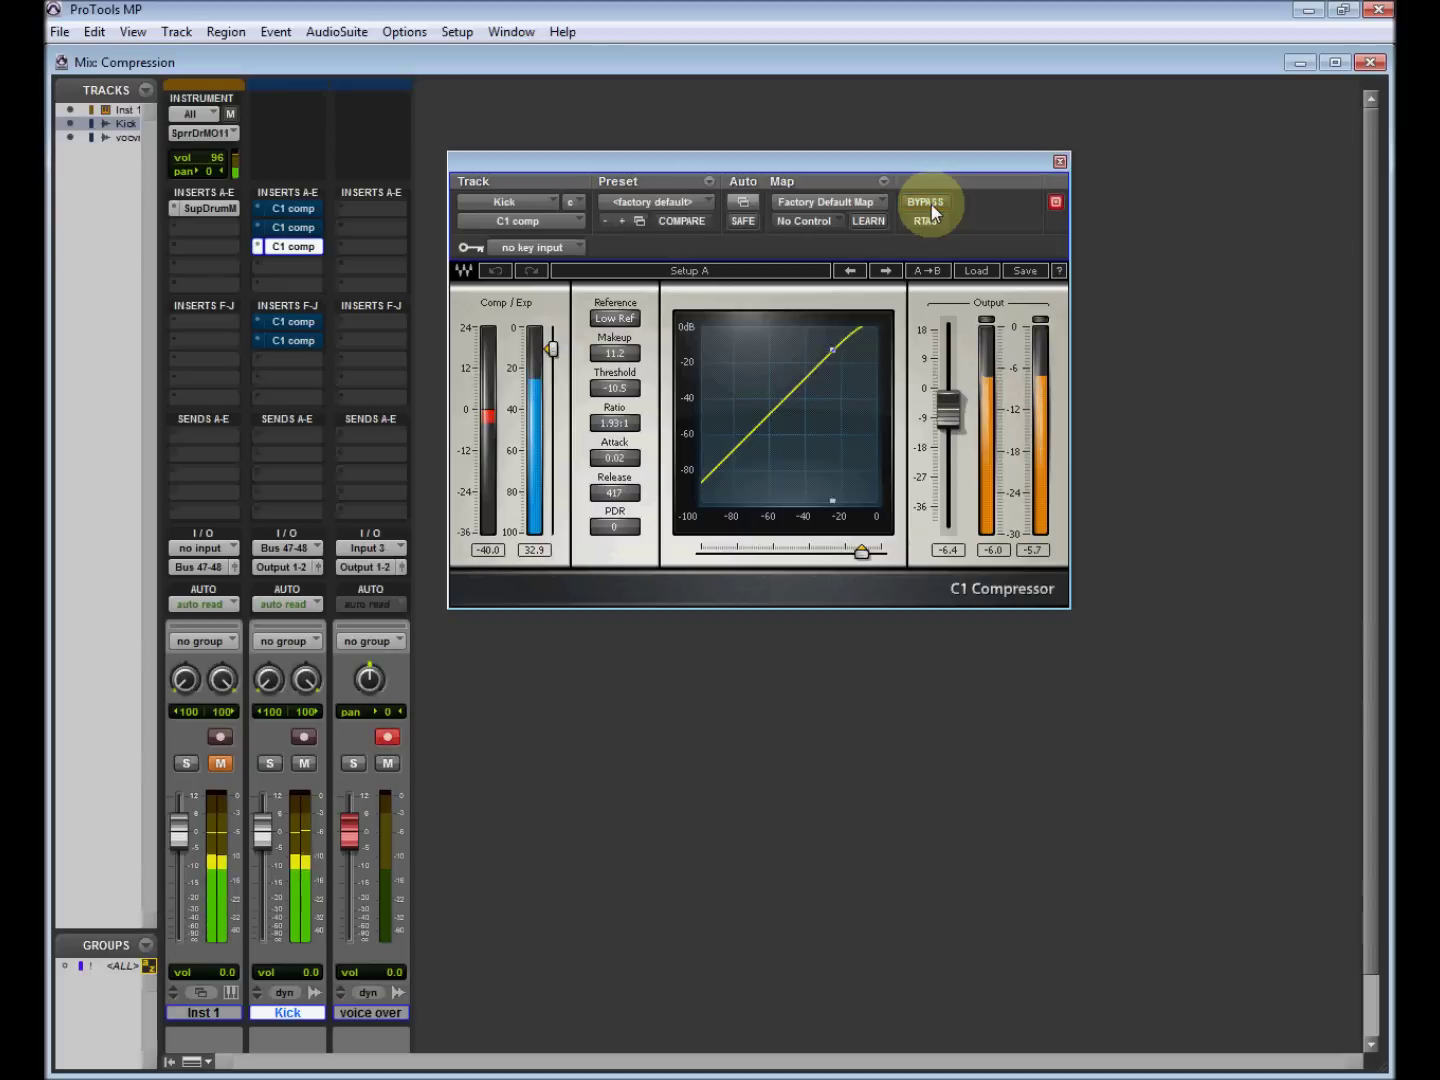
click(931, 206)
click(932, 206)
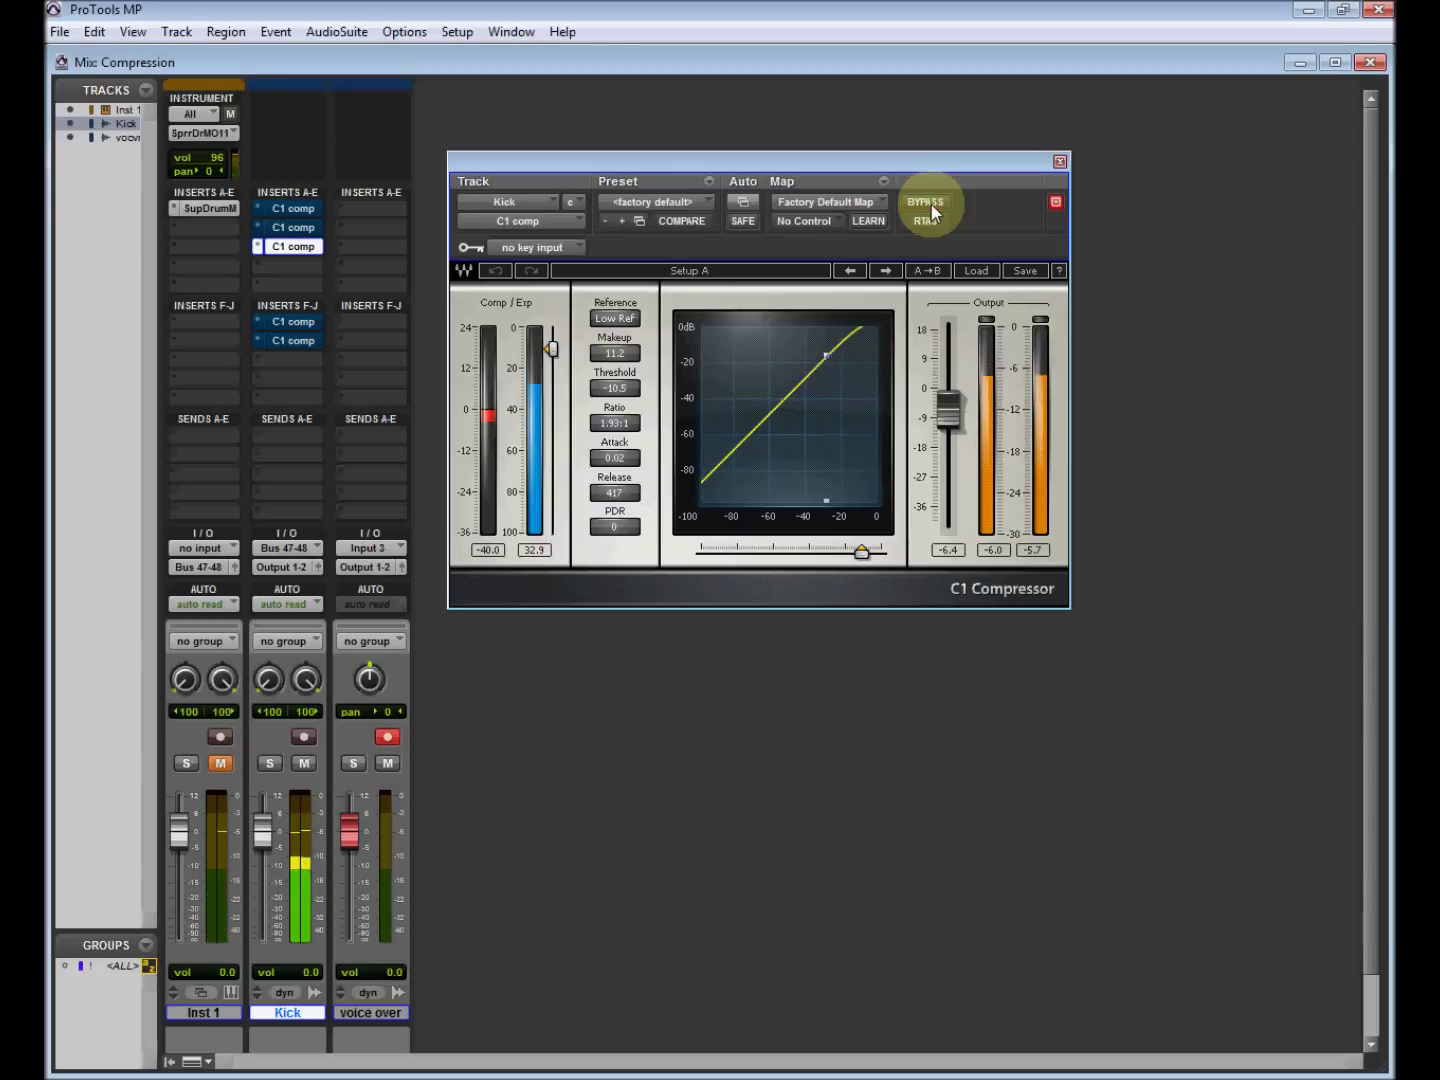
click(931, 204)
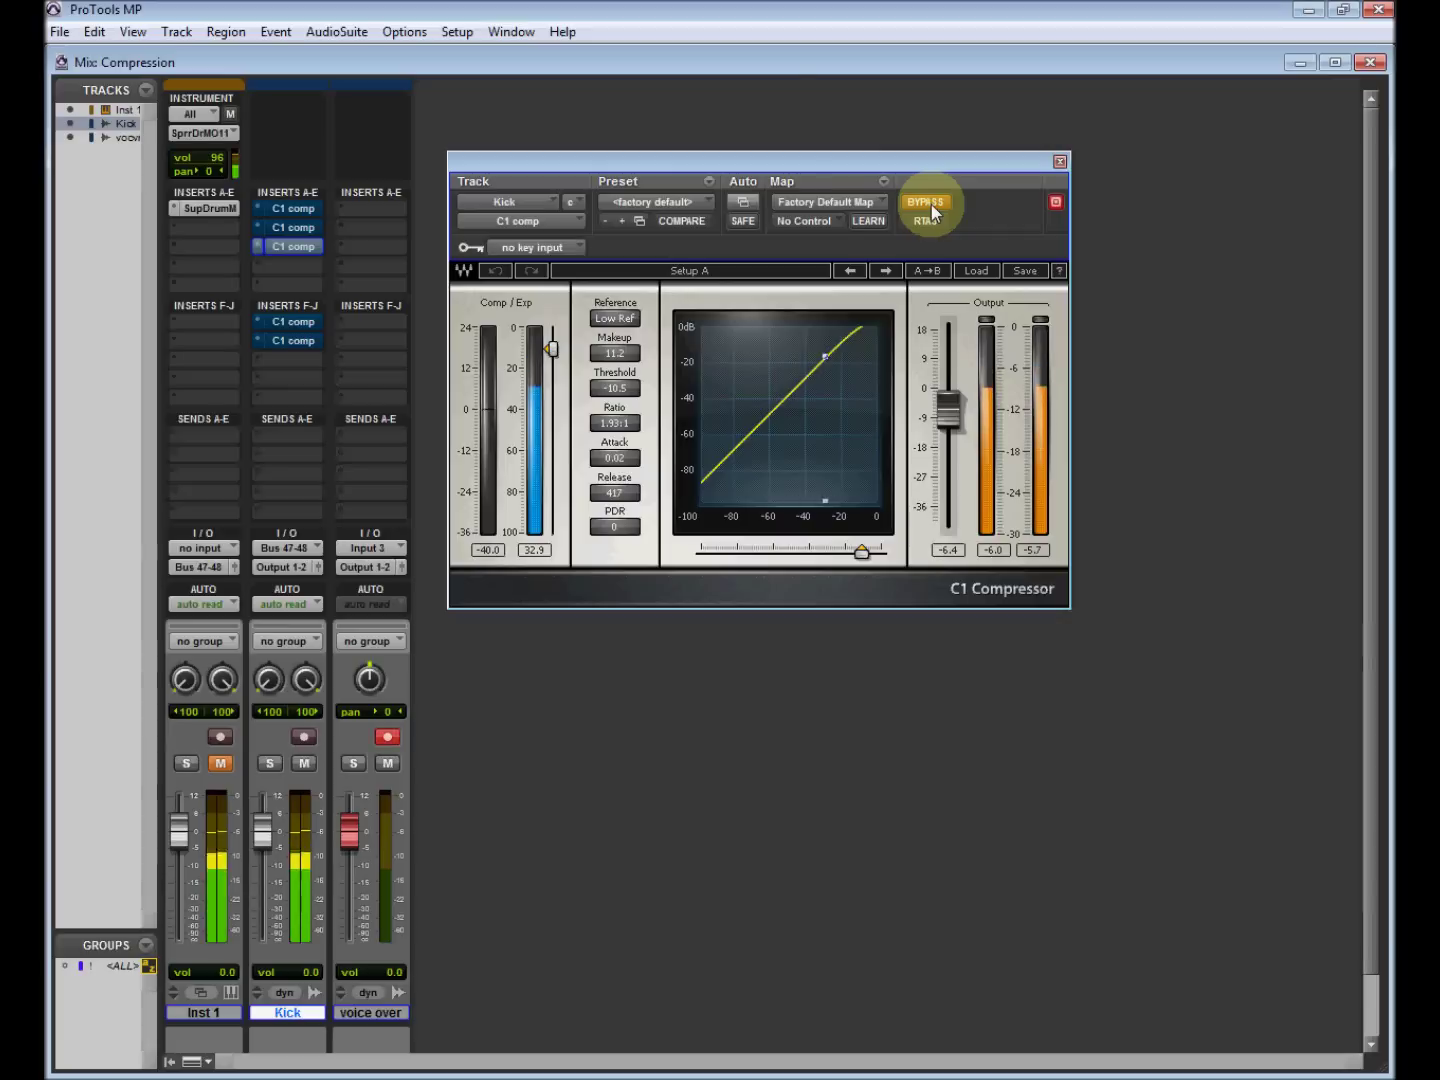
click(932, 205)
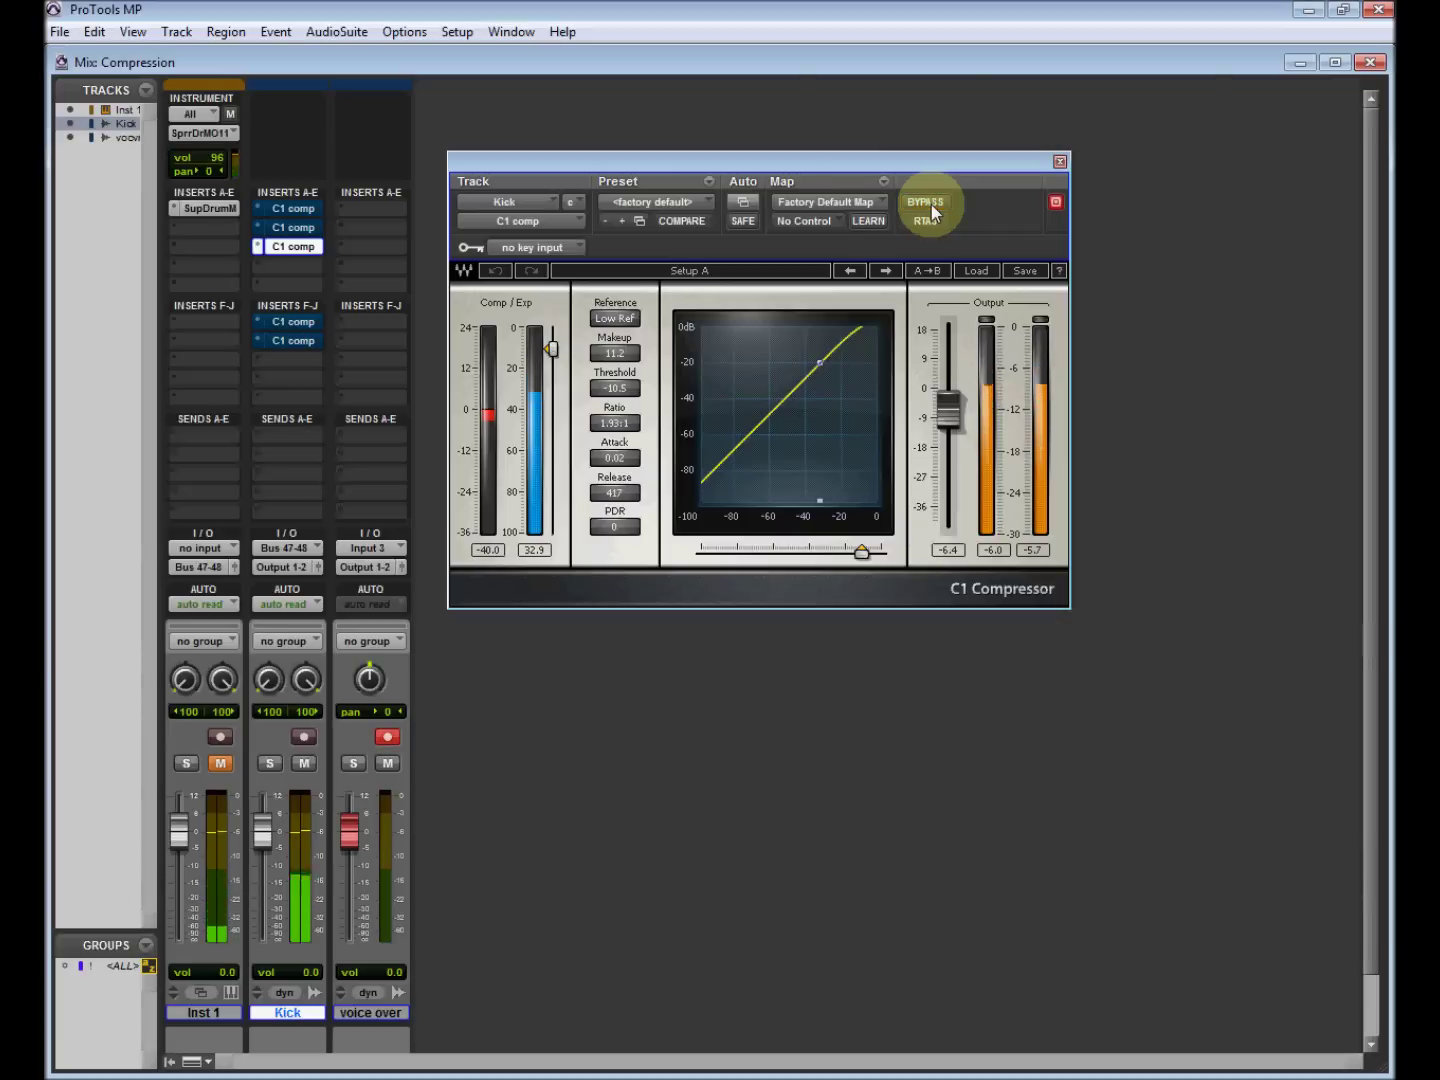
click(932, 205)
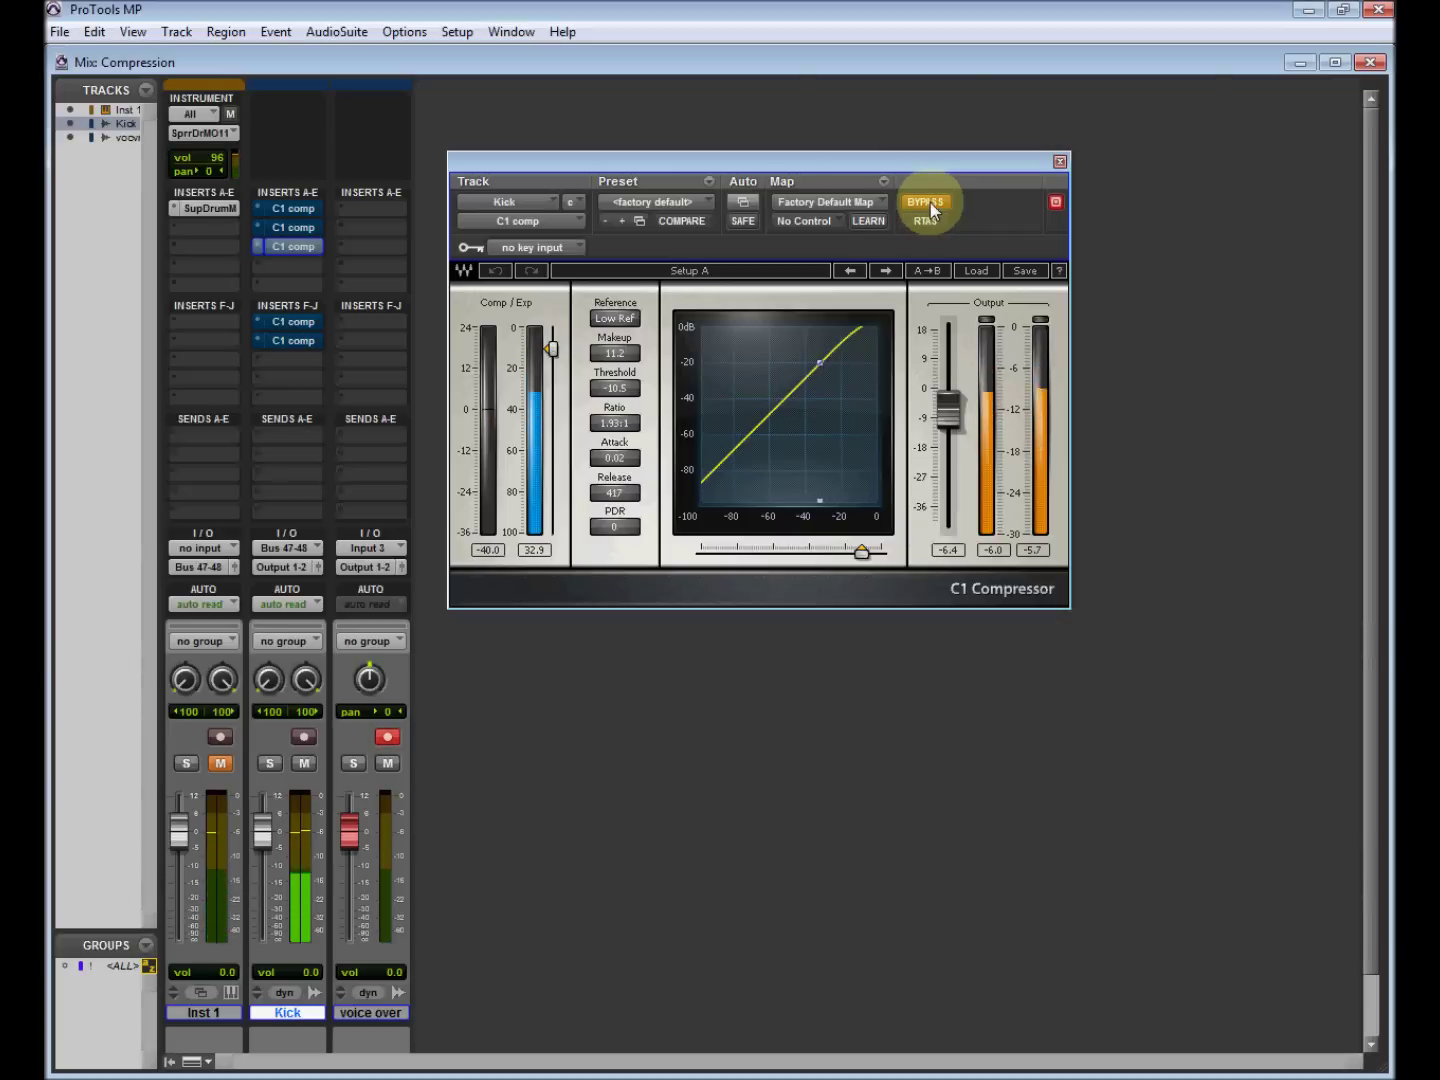
click(932, 205)
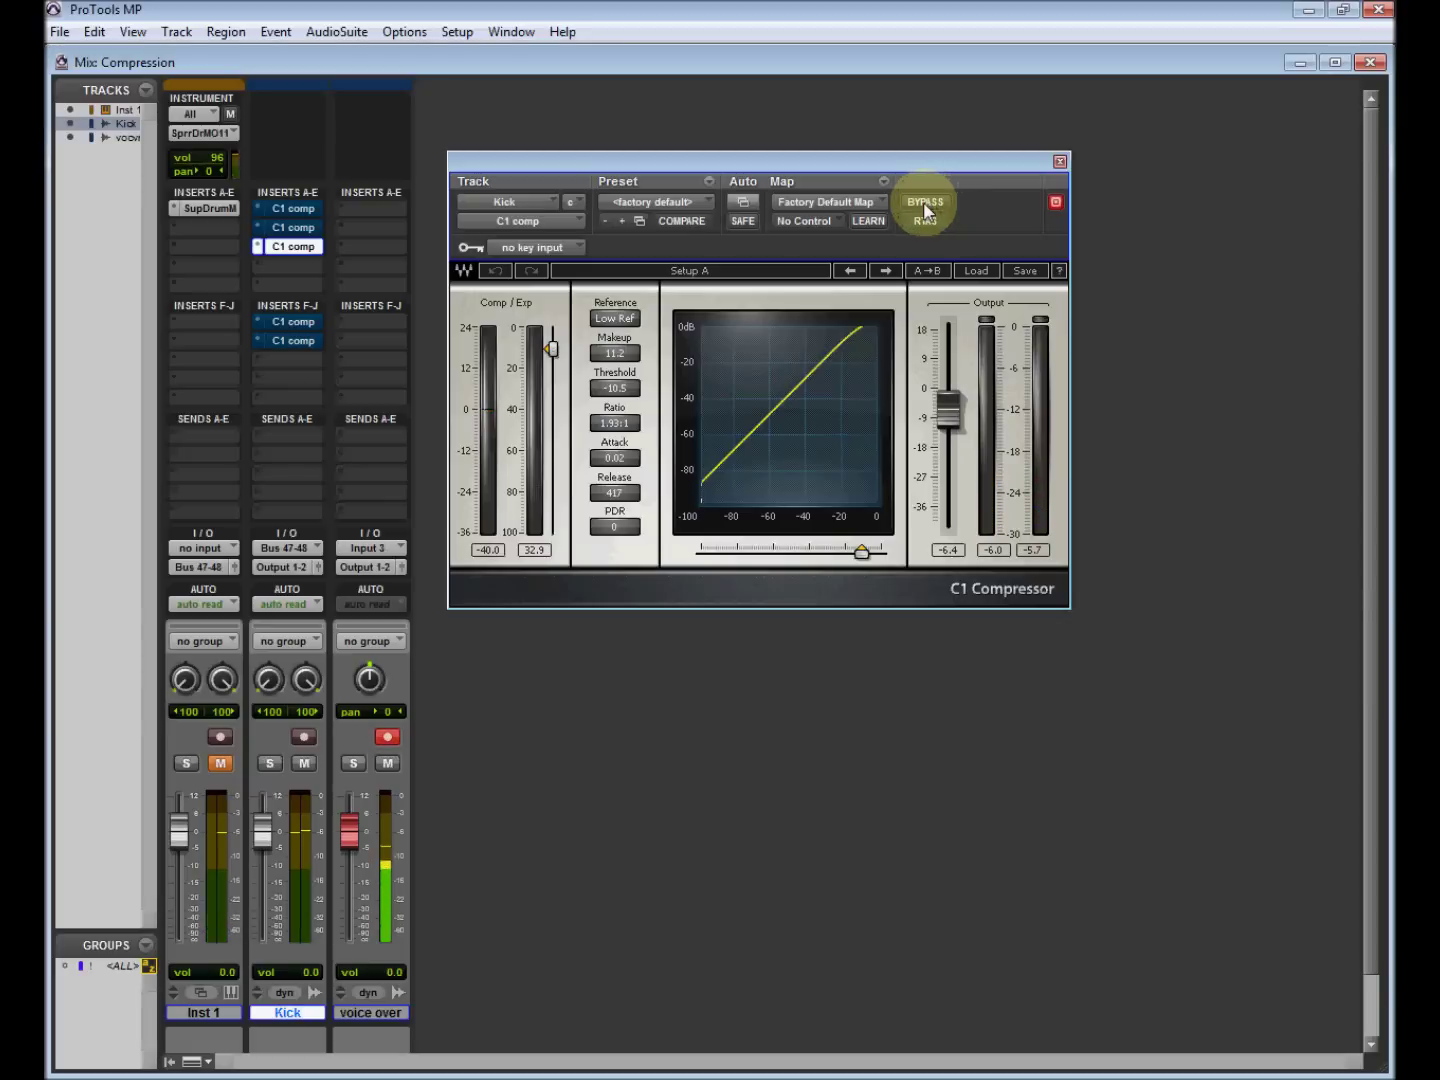
drag(917, 162, 887, 152)
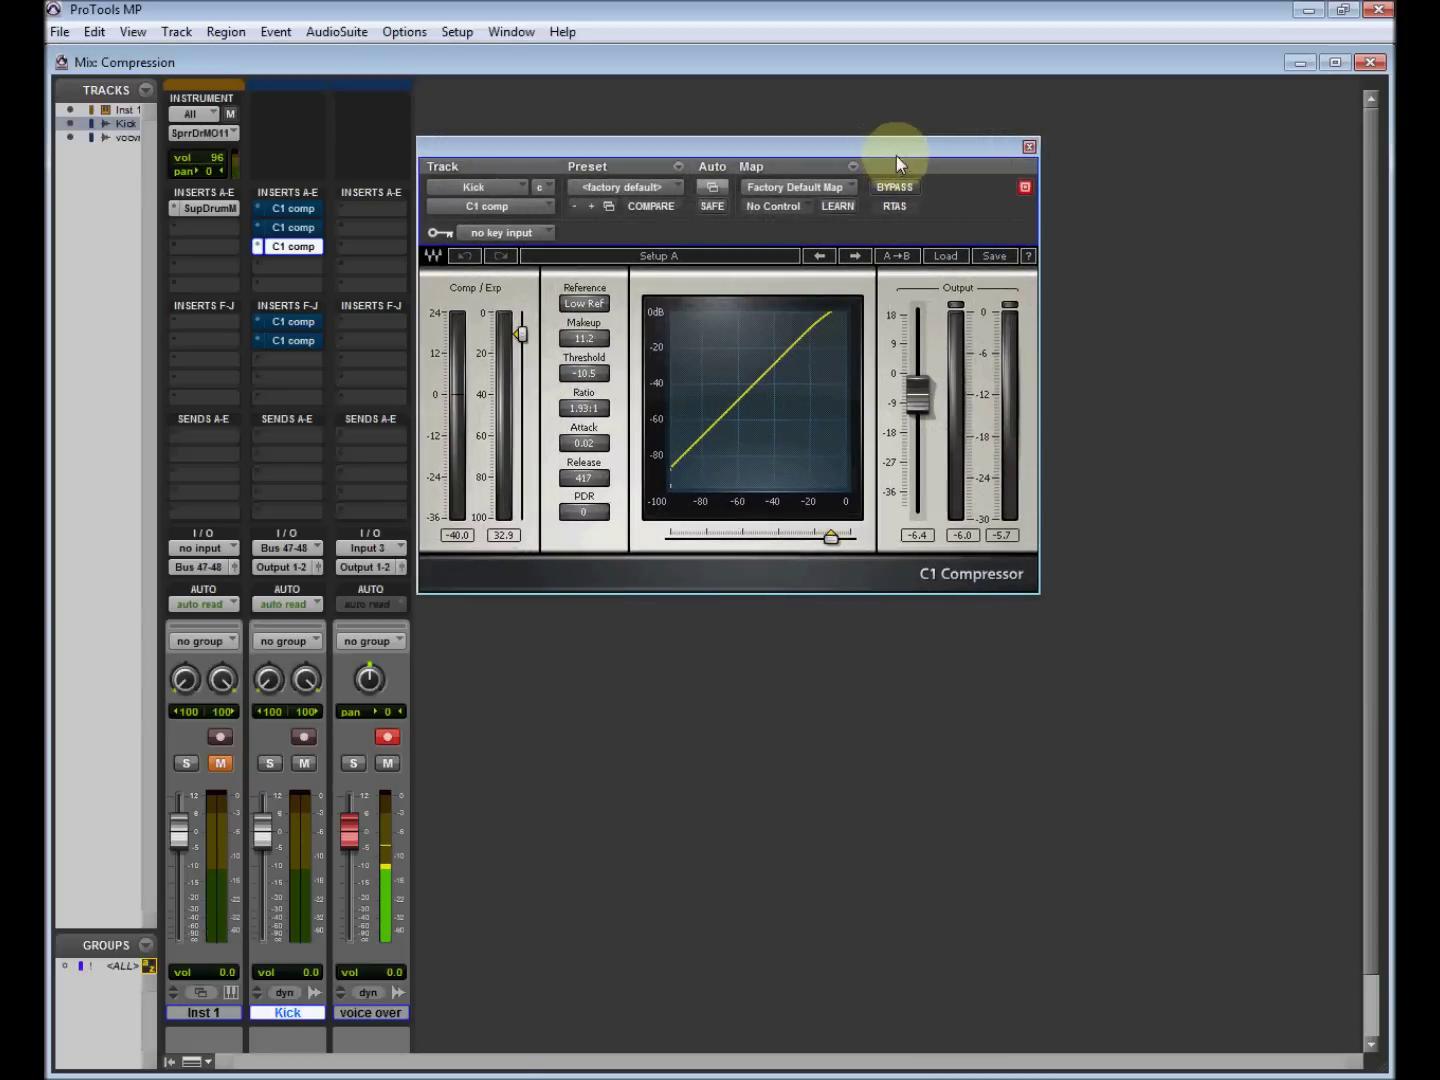
mouse_move(908, 152)
mouse_down()
mouse_move(876, 153)
mouse_move(896, 155)
mouse_up()
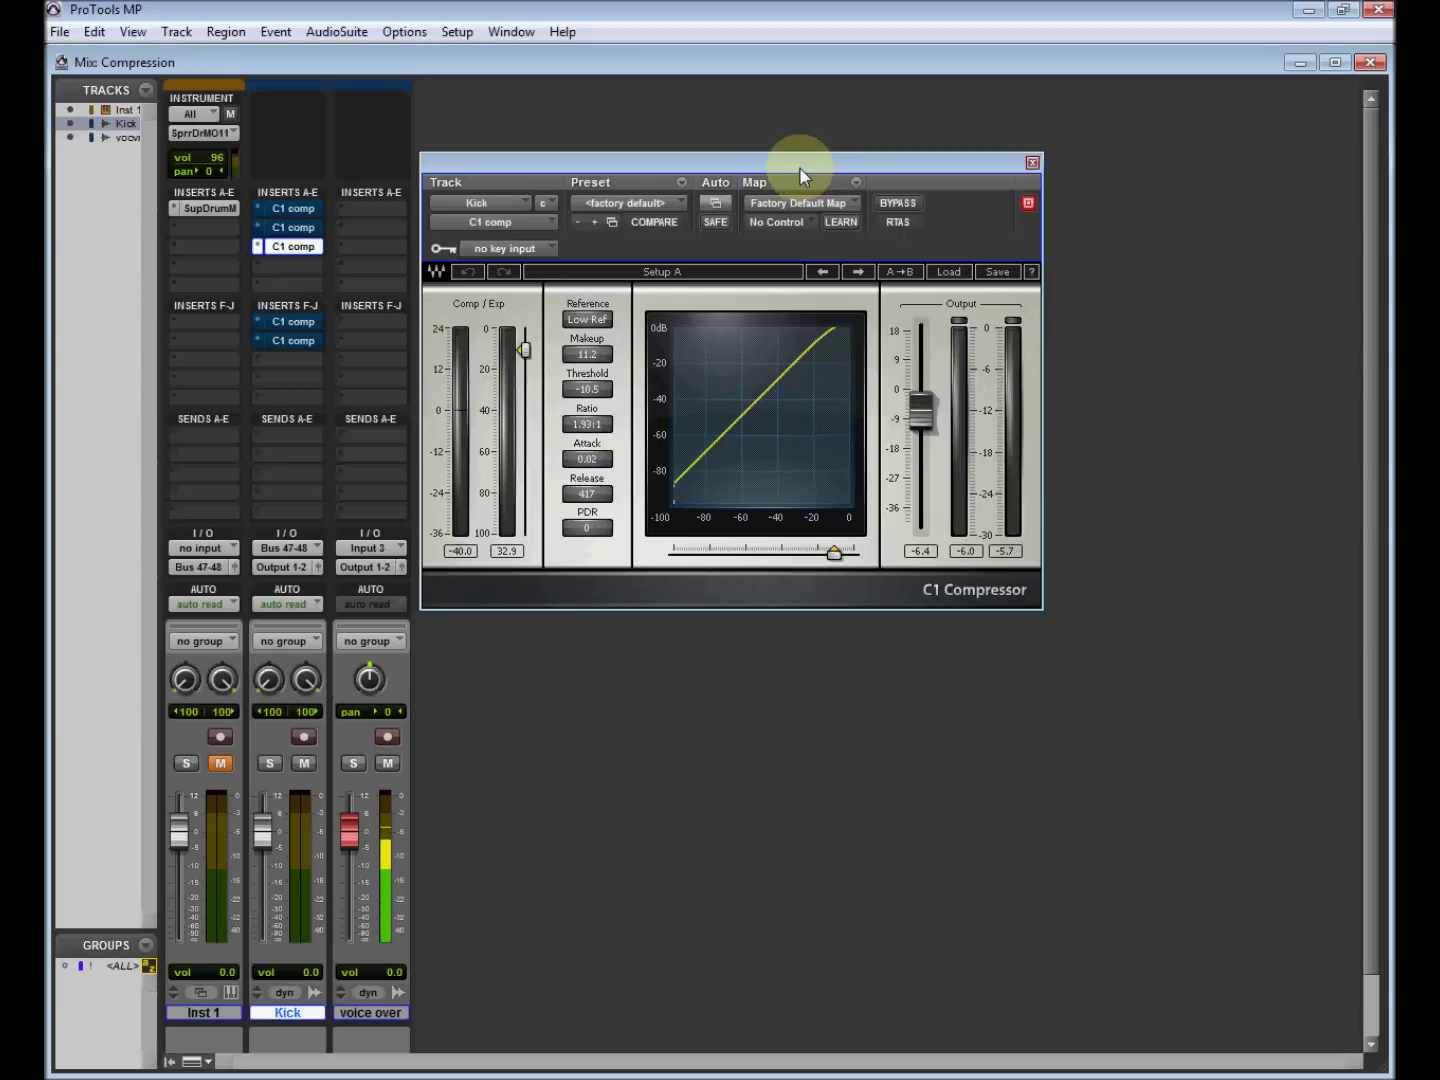
drag(802, 169, 829, 151)
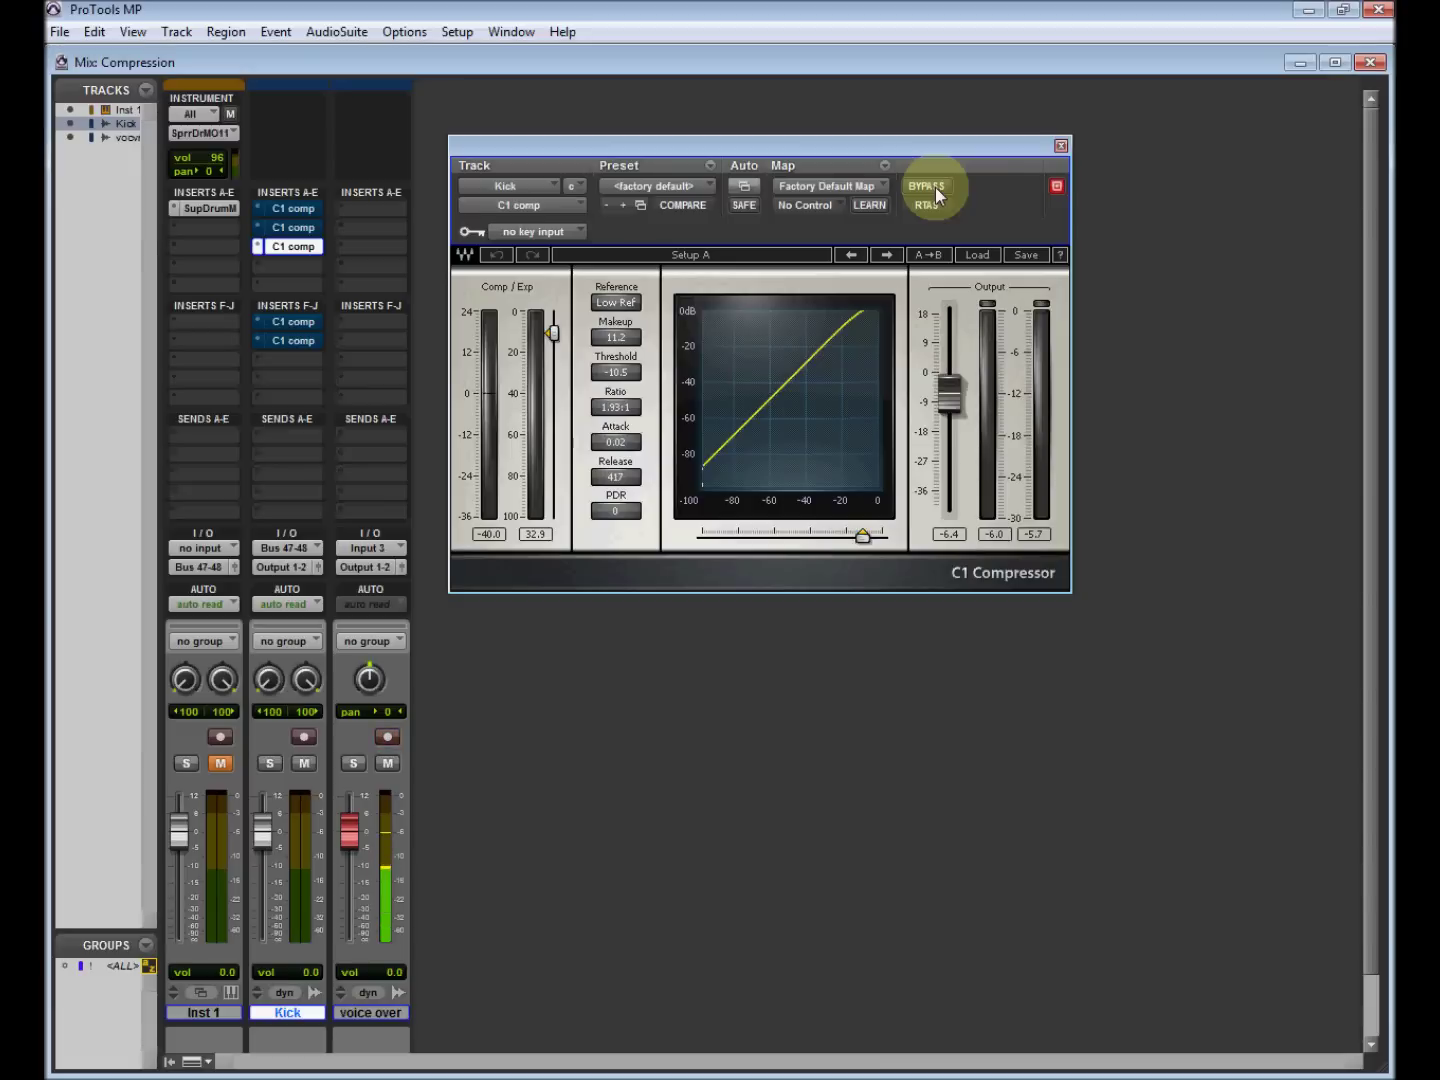
Play the kick again and alternate the third C1 compressor between active and bypassed, leaving it bypassed.
key(space)
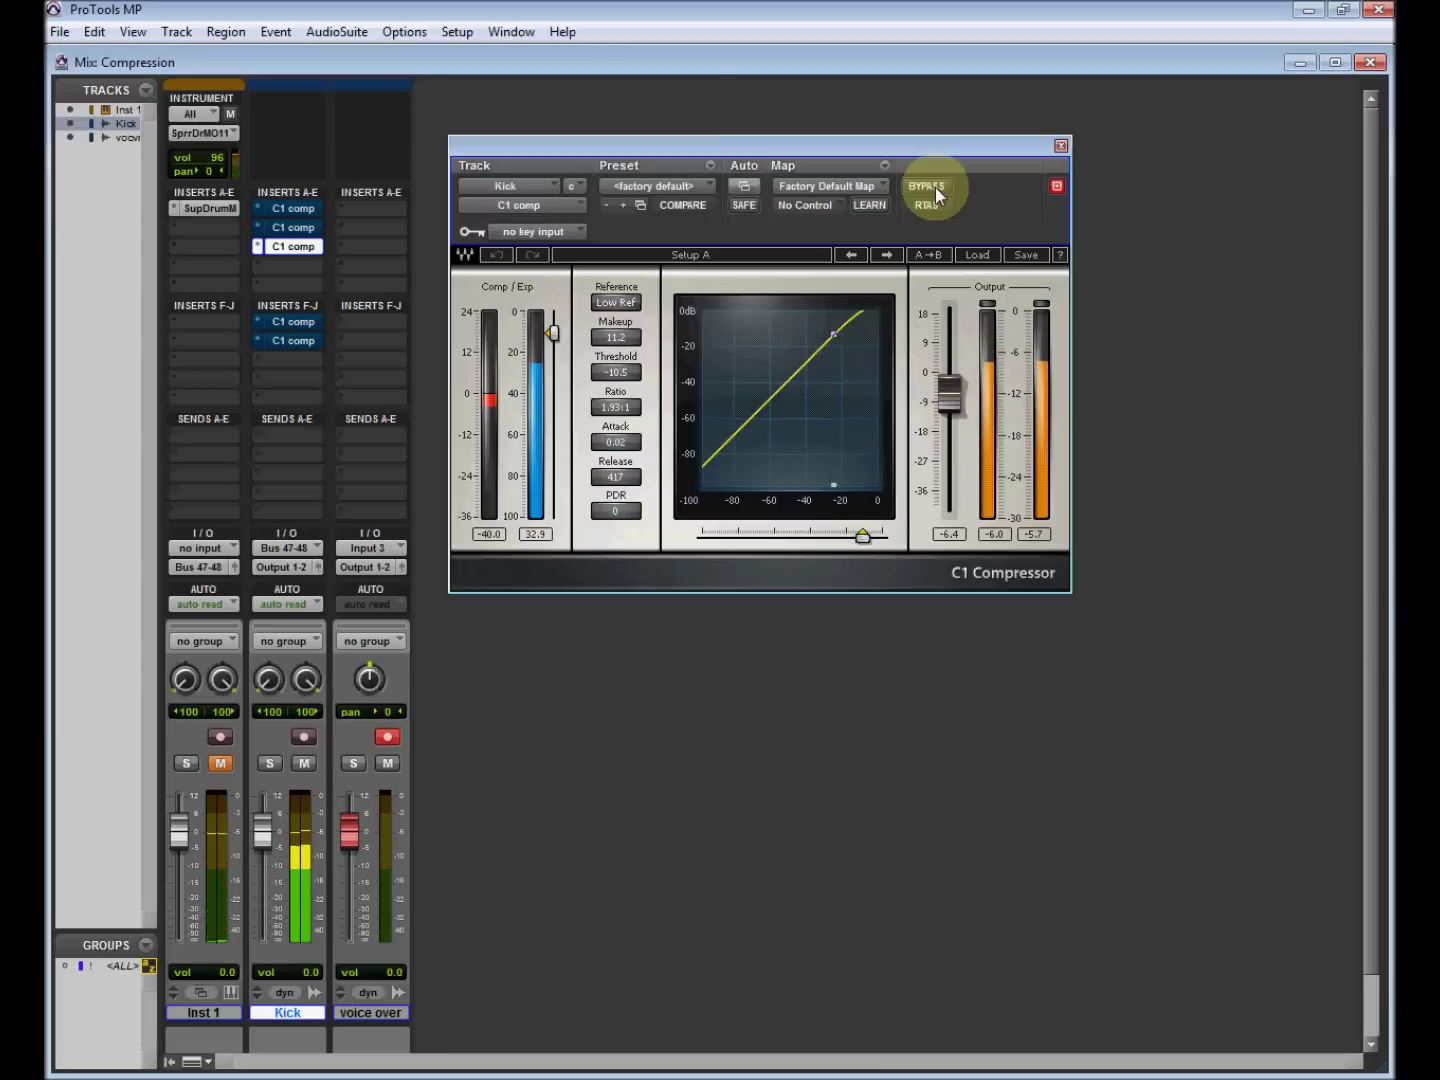
click(935, 187)
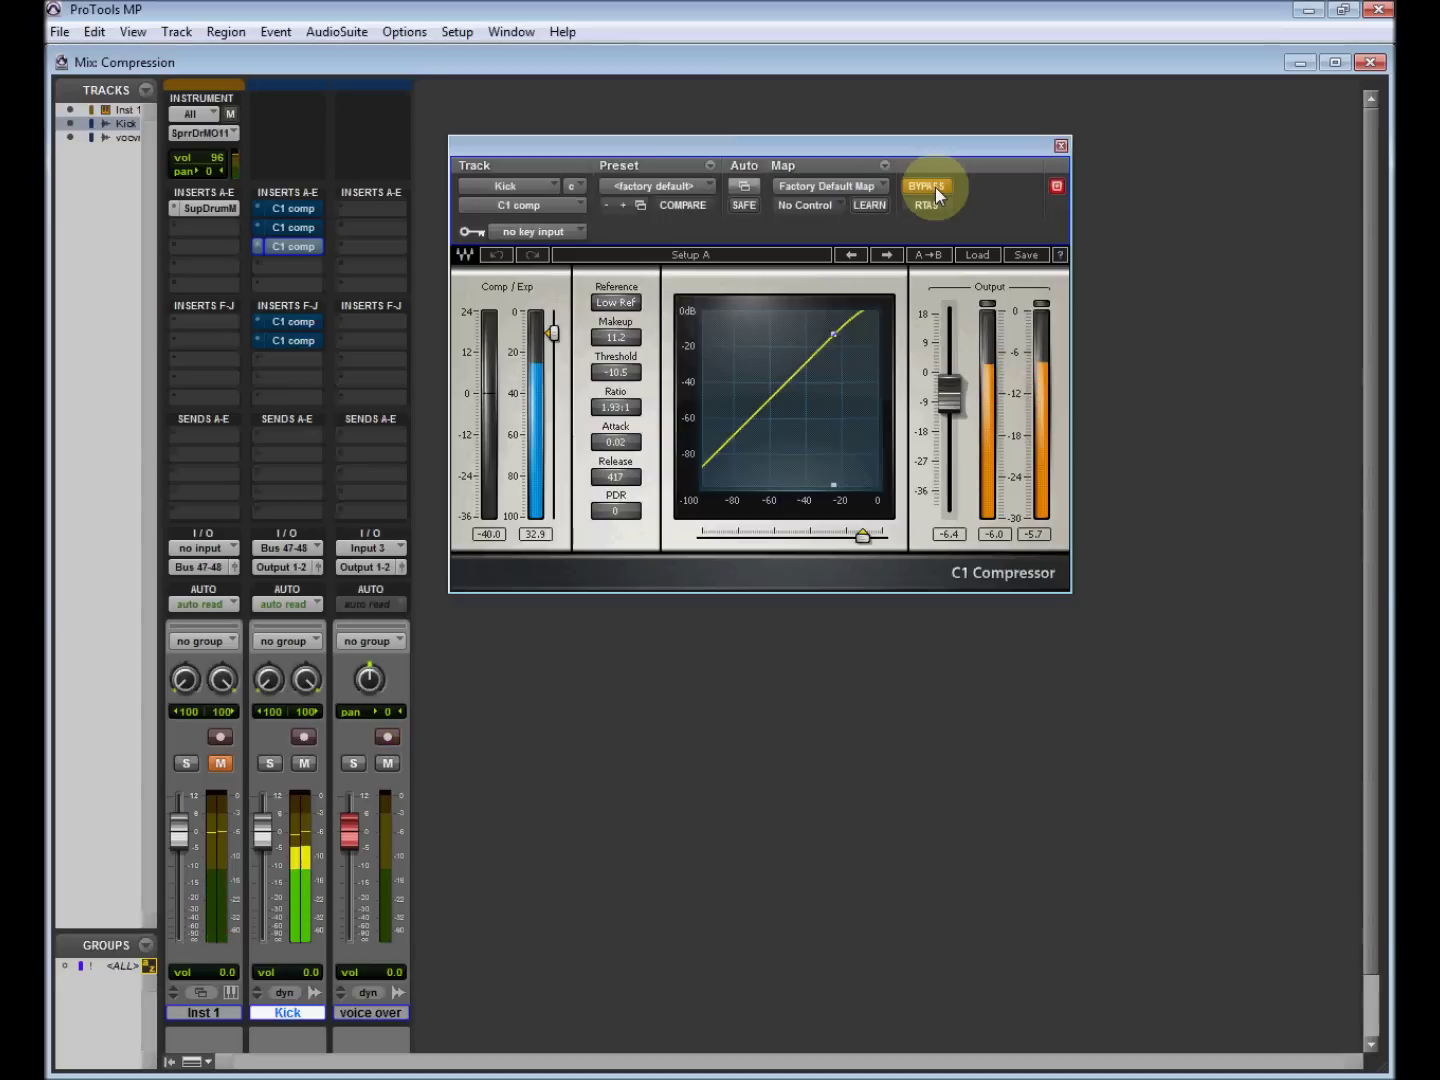
click(934, 187)
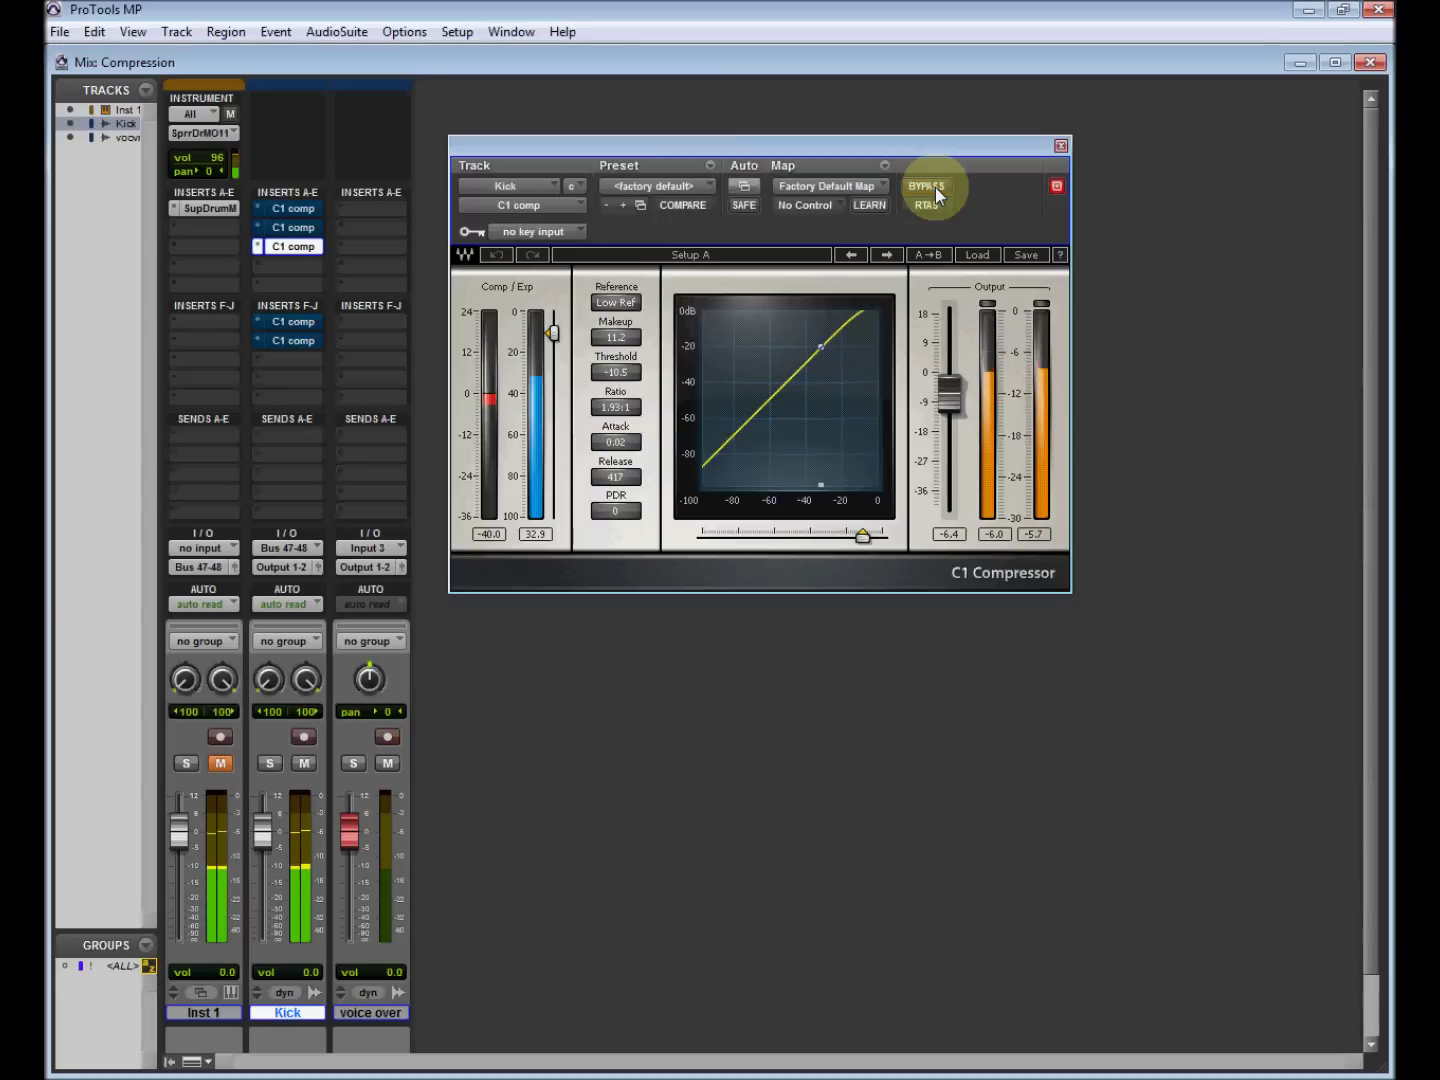
click(935, 186)
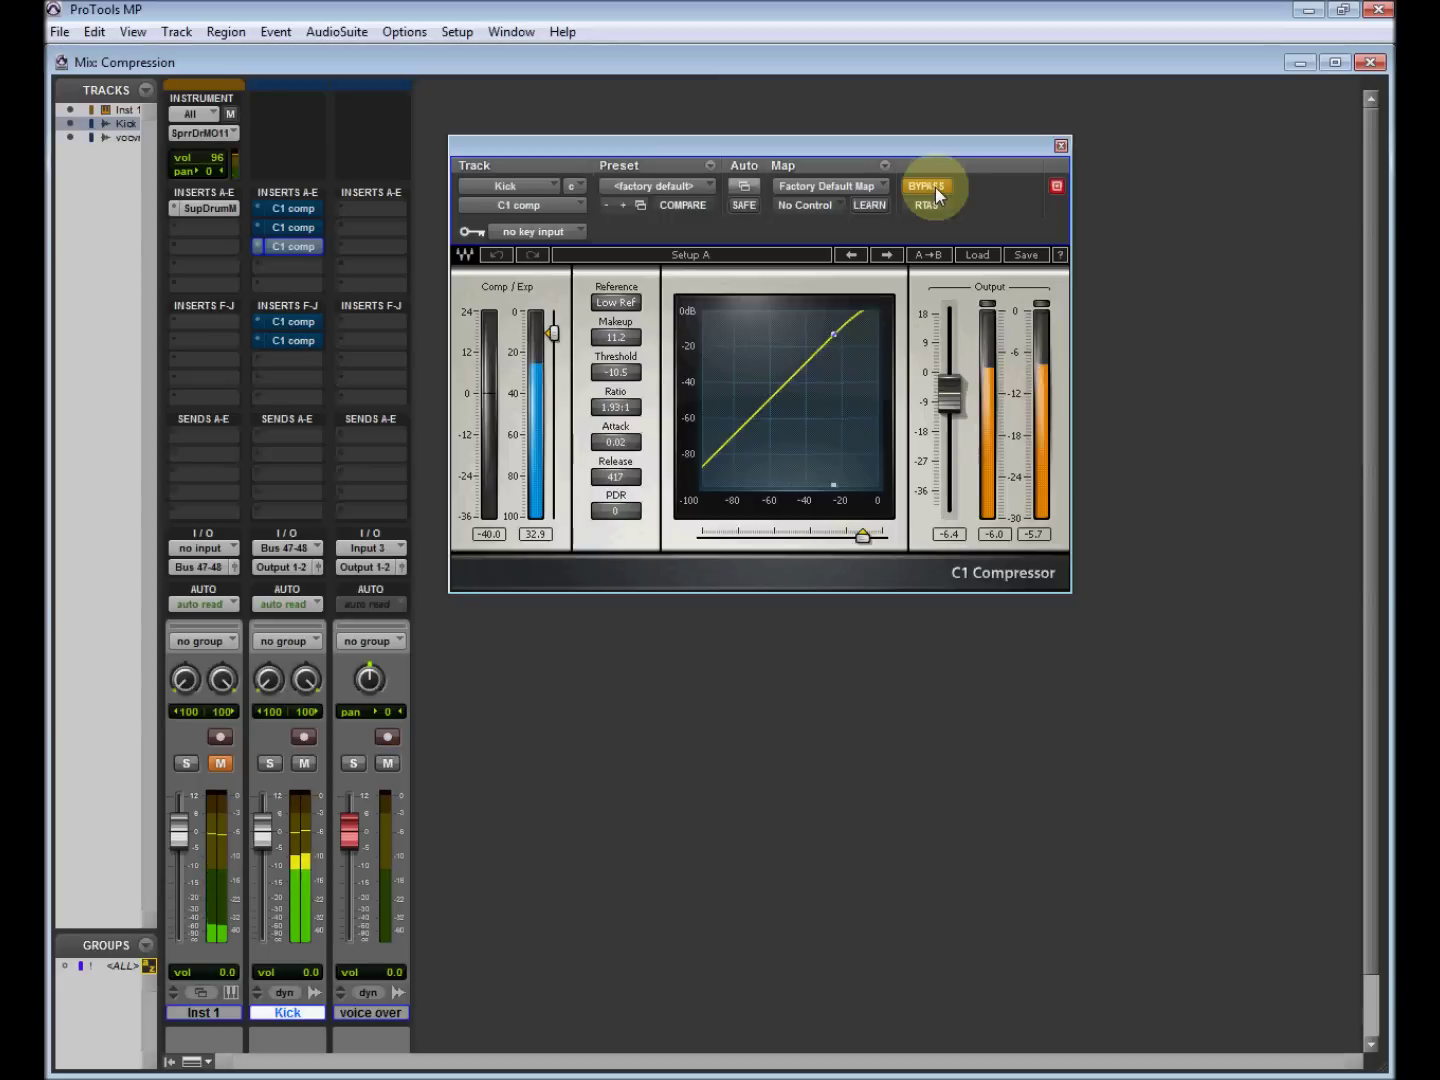
mouse_move(839, 141)
mouse_down()
mouse_move(698, 79)
mouse_move(862, 124)
mouse_up()
drag(768, 123, 757, 138)
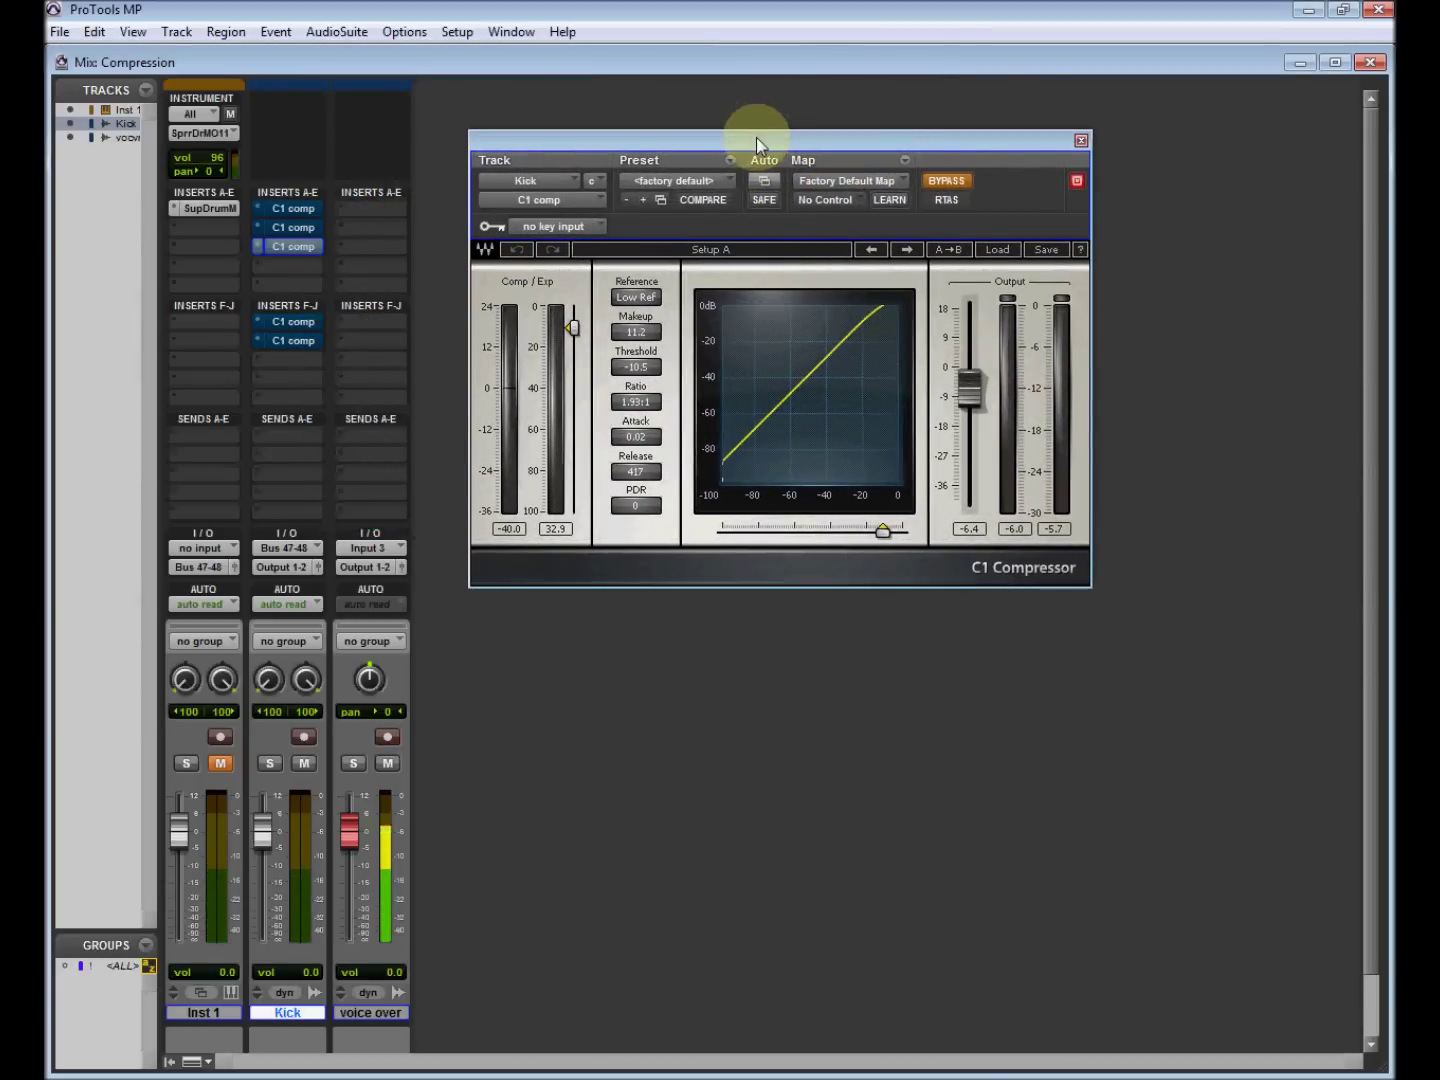